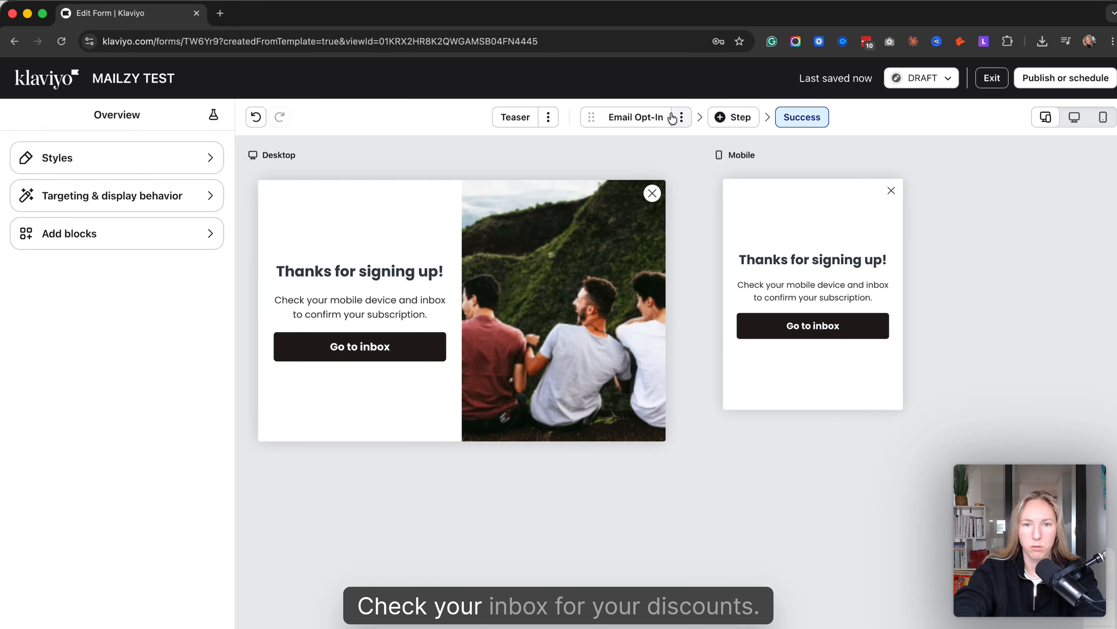
- Preview the pop-up form's Email Opt-In step on mobile and on desktop, and exit the form editor
click(631, 127)
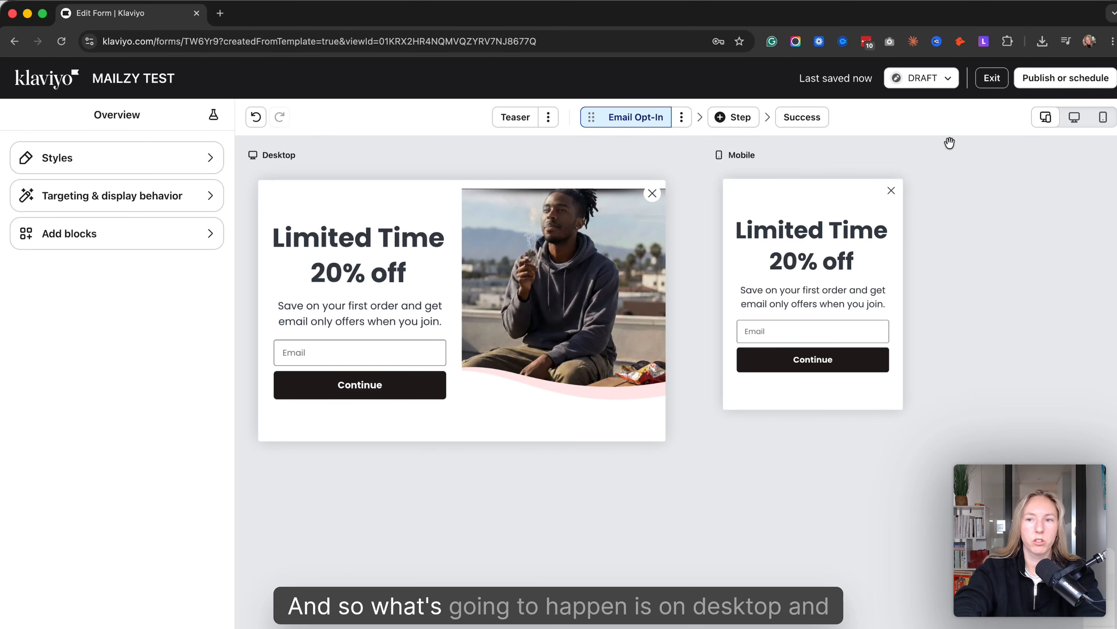
click(1070, 128)
click(1103, 117)
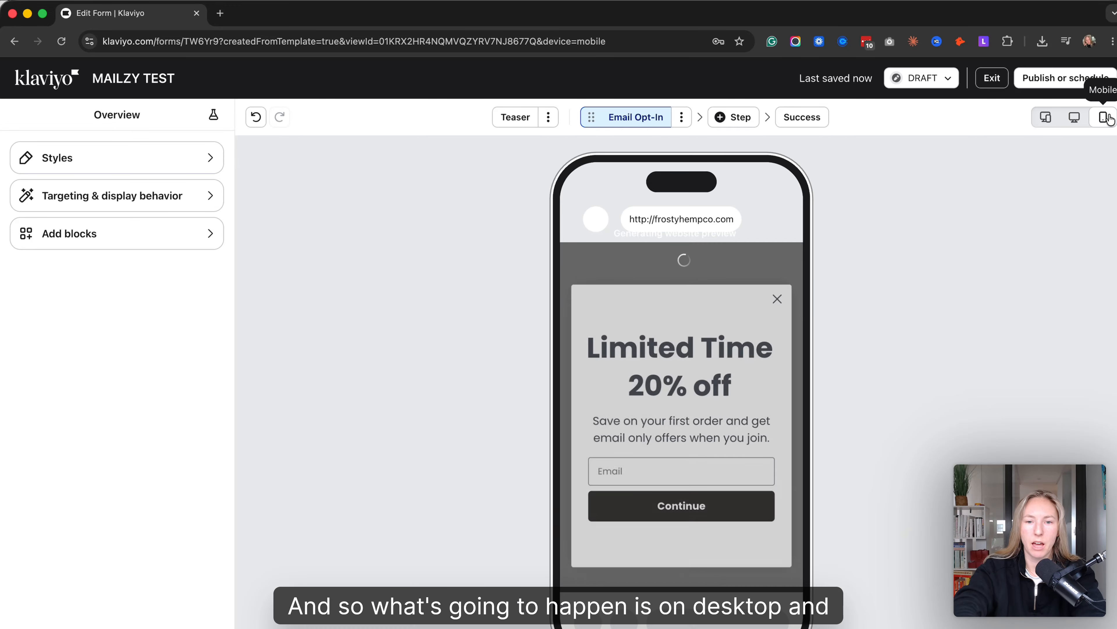
click(1084, 123)
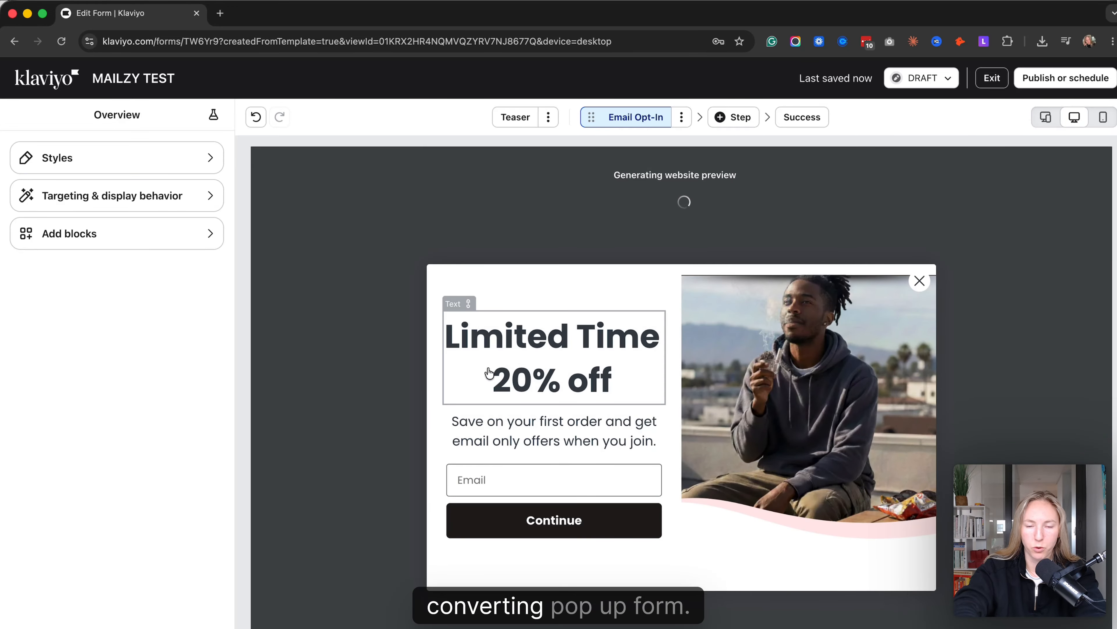
click(992, 78)
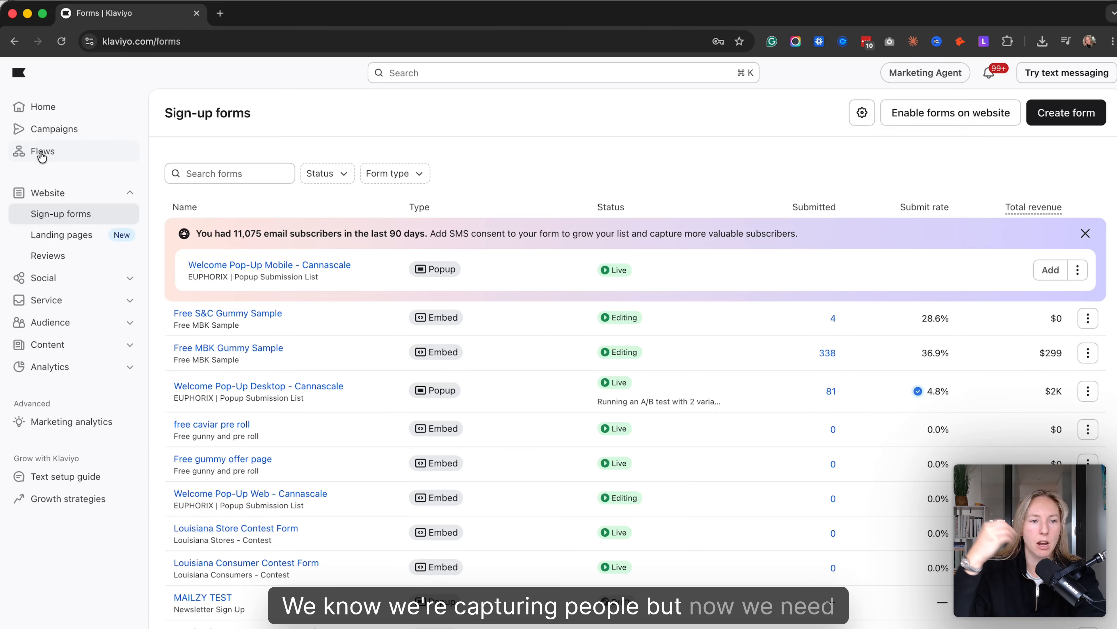
- Go to Flows, start creating a new flow and browse the flow templates
click(42, 154)
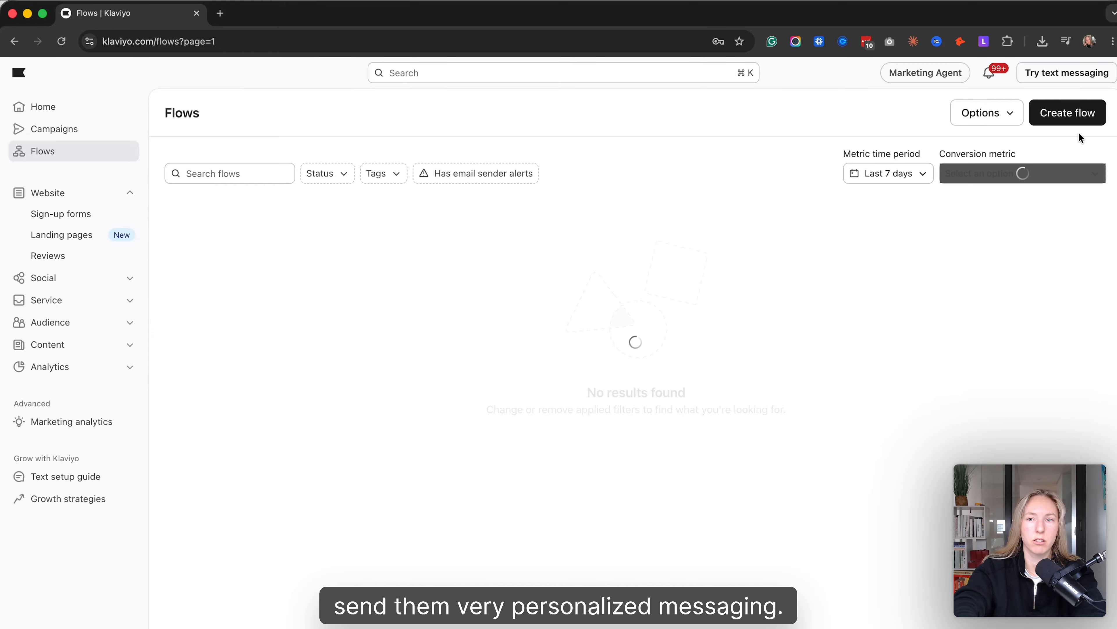
click(1086, 115)
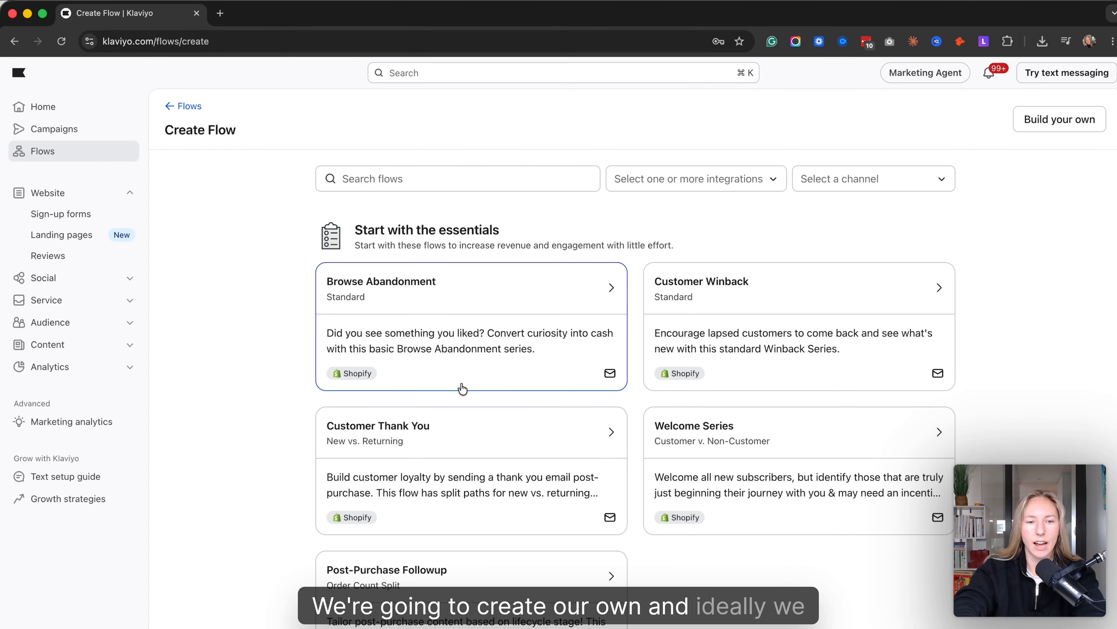
scroll(639, 436, down, 4)
scroll(639, 435, up, 4)
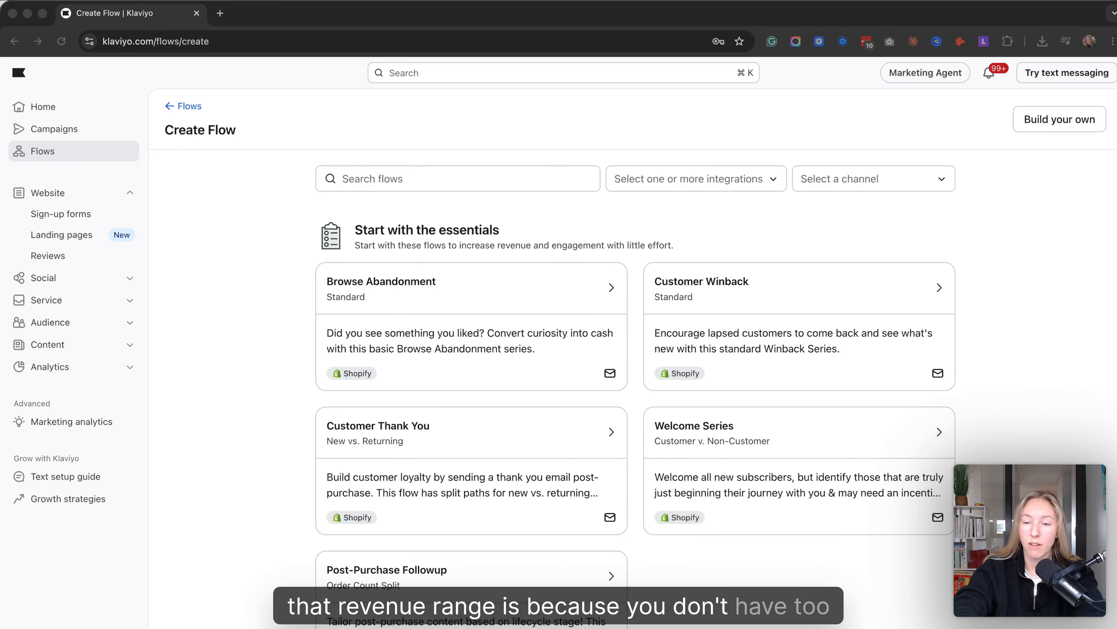
click(1035, 382)
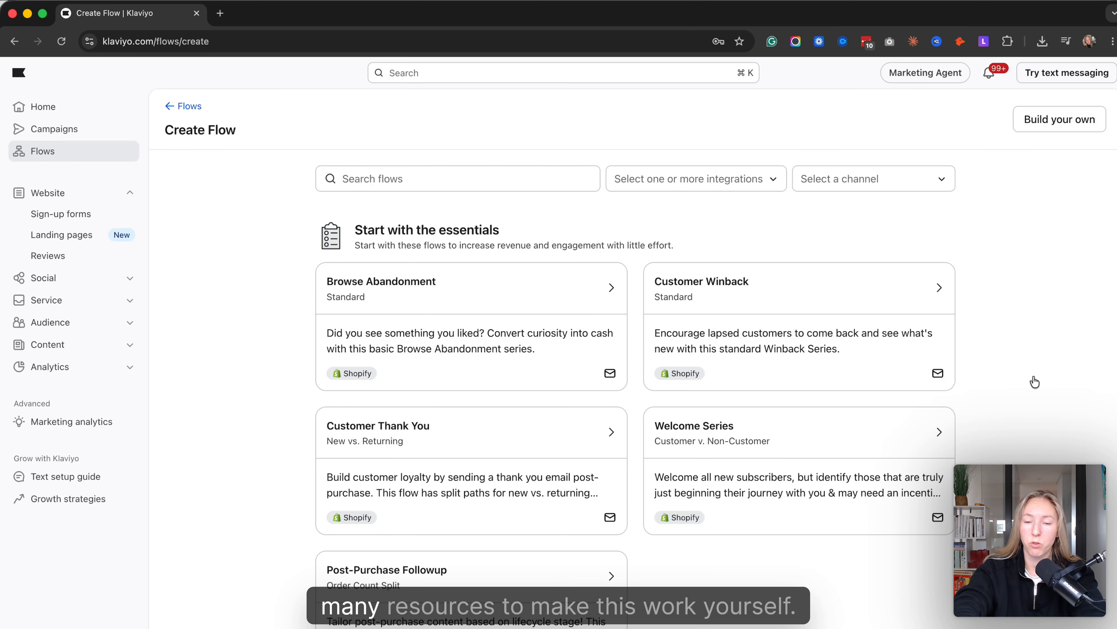
click(813, 433)
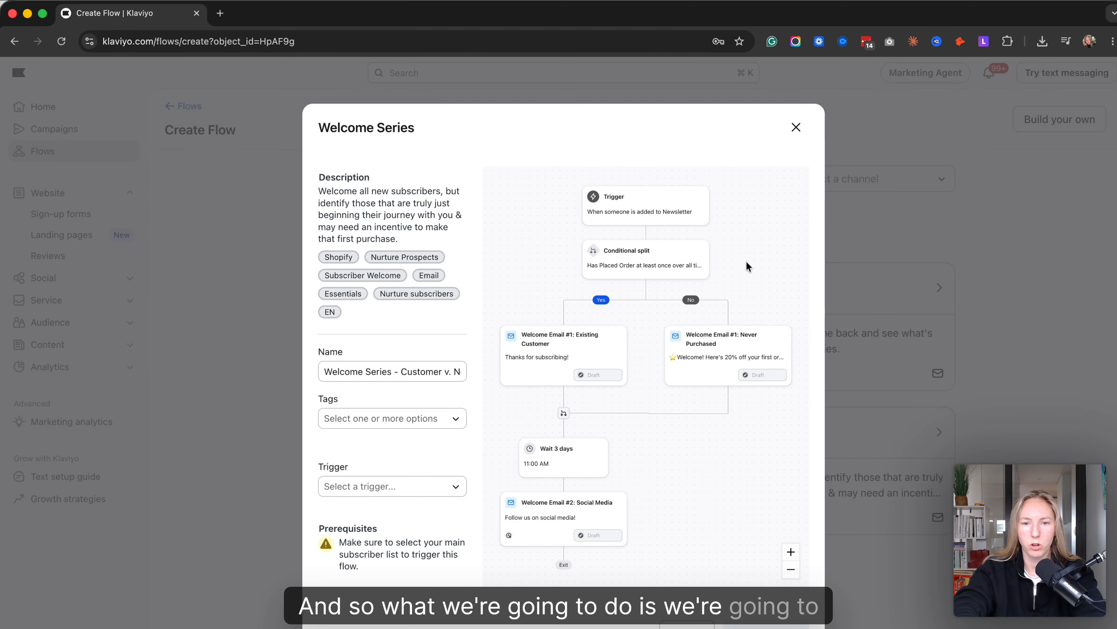
click(796, 128)
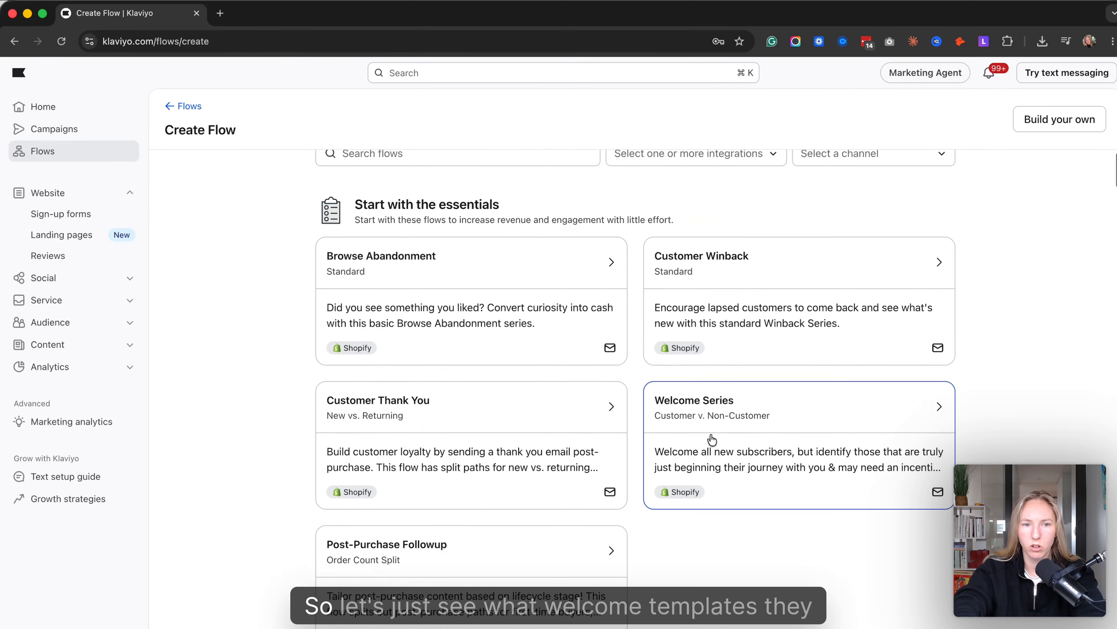
- Search the flow templates for "welcome" and open the Standard Welcome Series template
click(409, 178)
text(welcome)
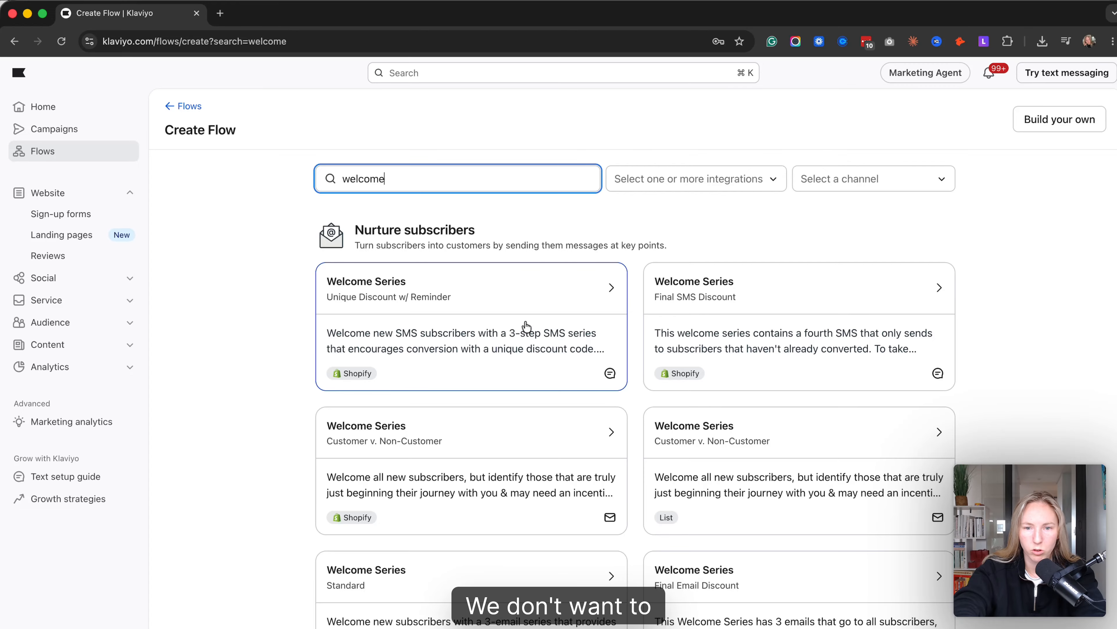
scroll(522, 340, down, 3)
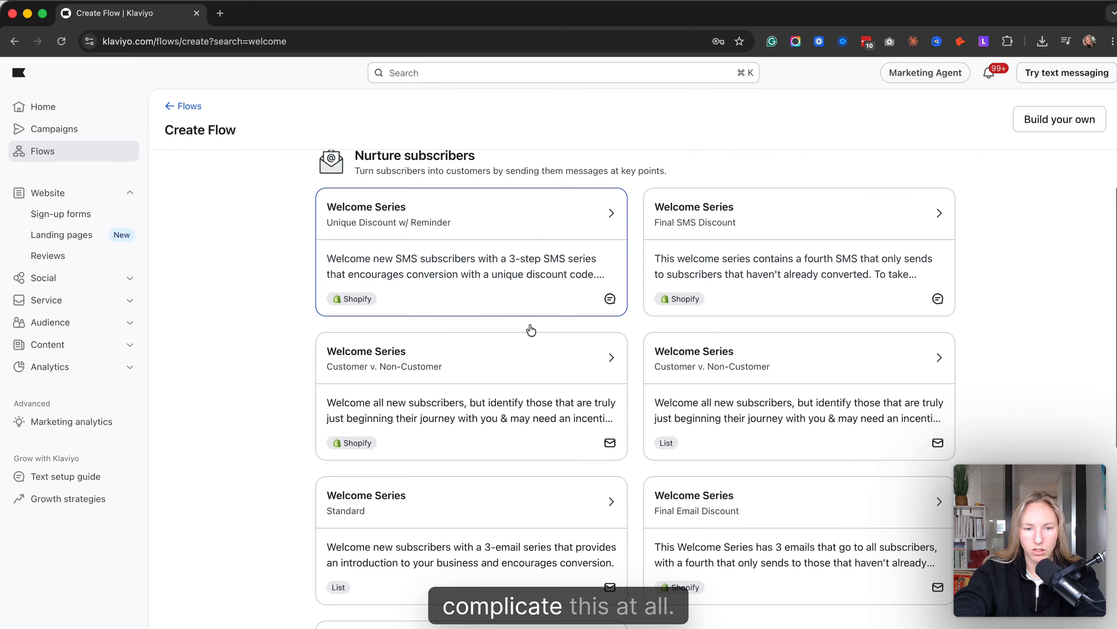
click(439, 498)
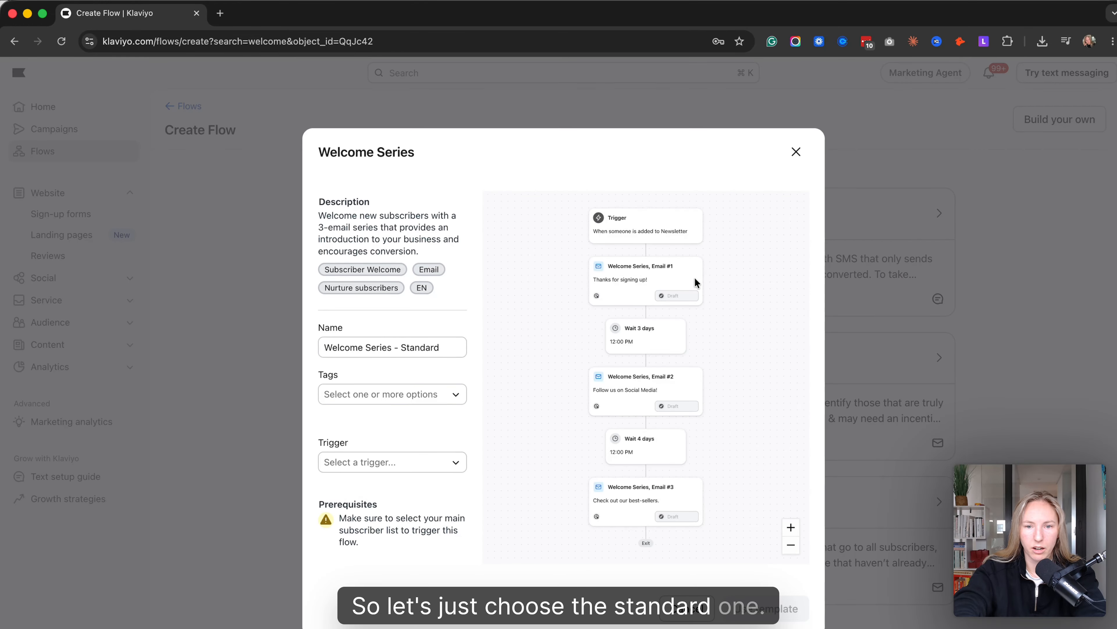
- Set the flow's trigger to the Newsletter Sign Up list and create the flow from the template
click(413, 395)
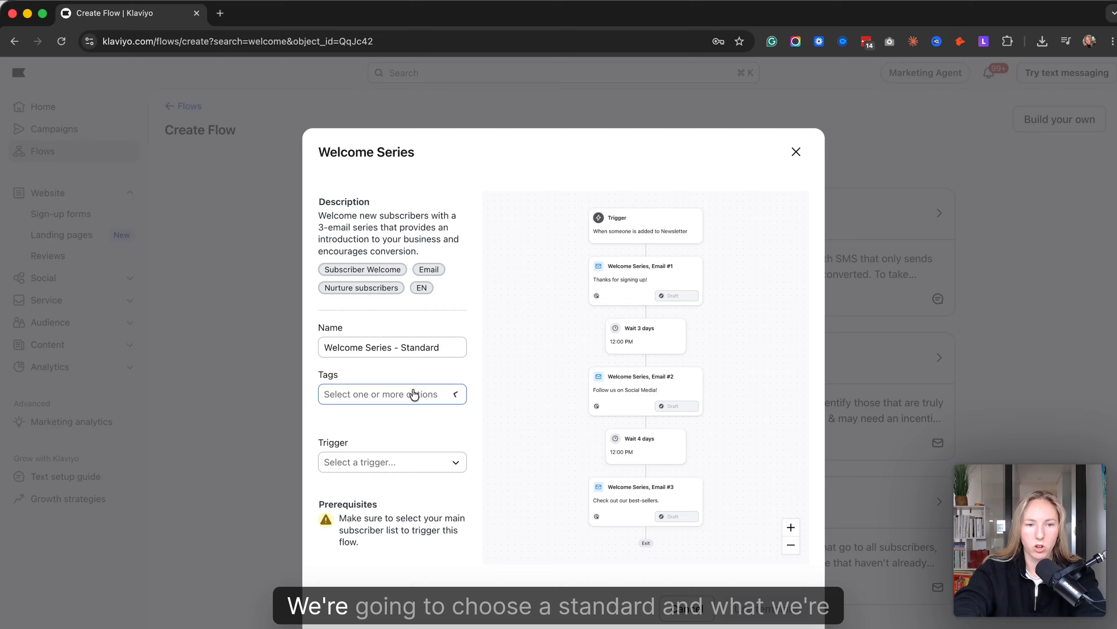
click(367, 468)
text(newsl)
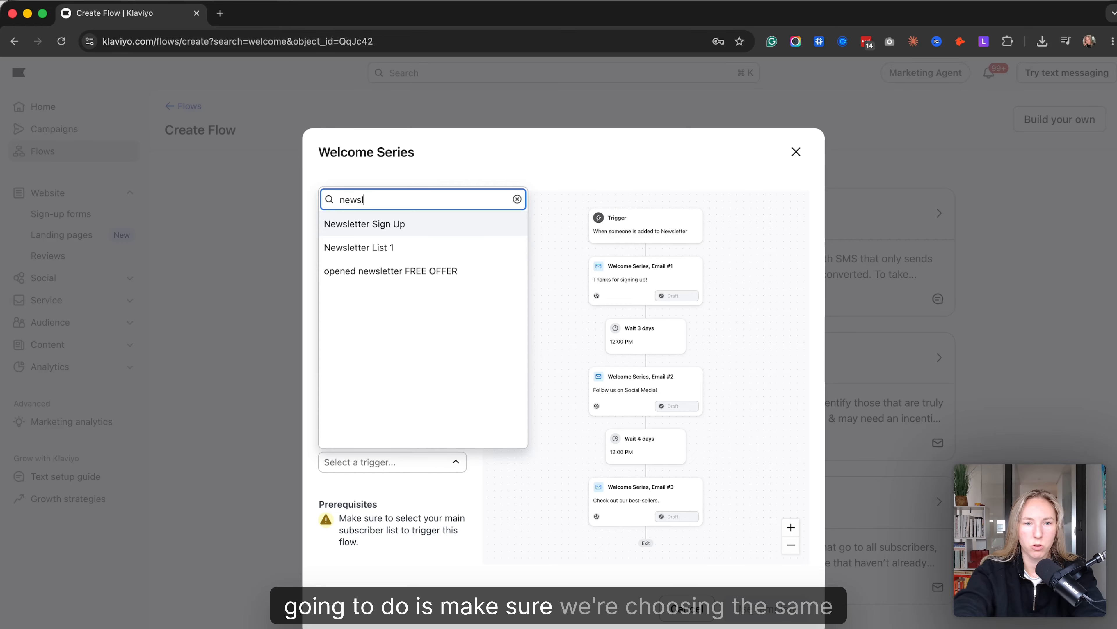
click(383, 226)
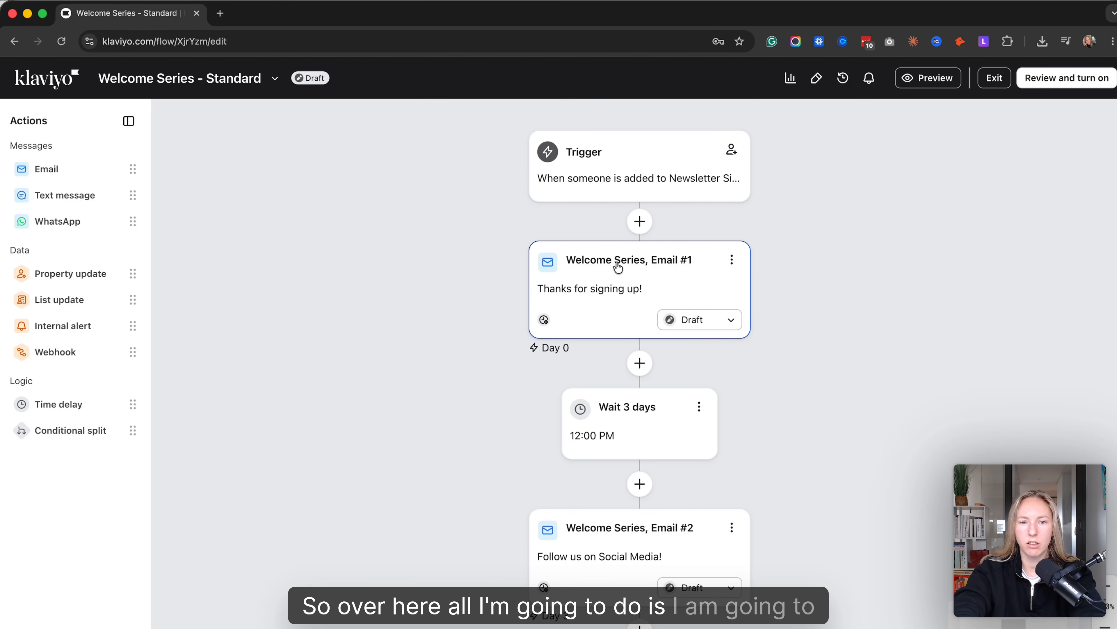
- Review the flow's trigger and first email, and set the time delay before Welcome Series, Email #2 to 1 day
click(650, 201)
scroll(528, 284, down, 4)
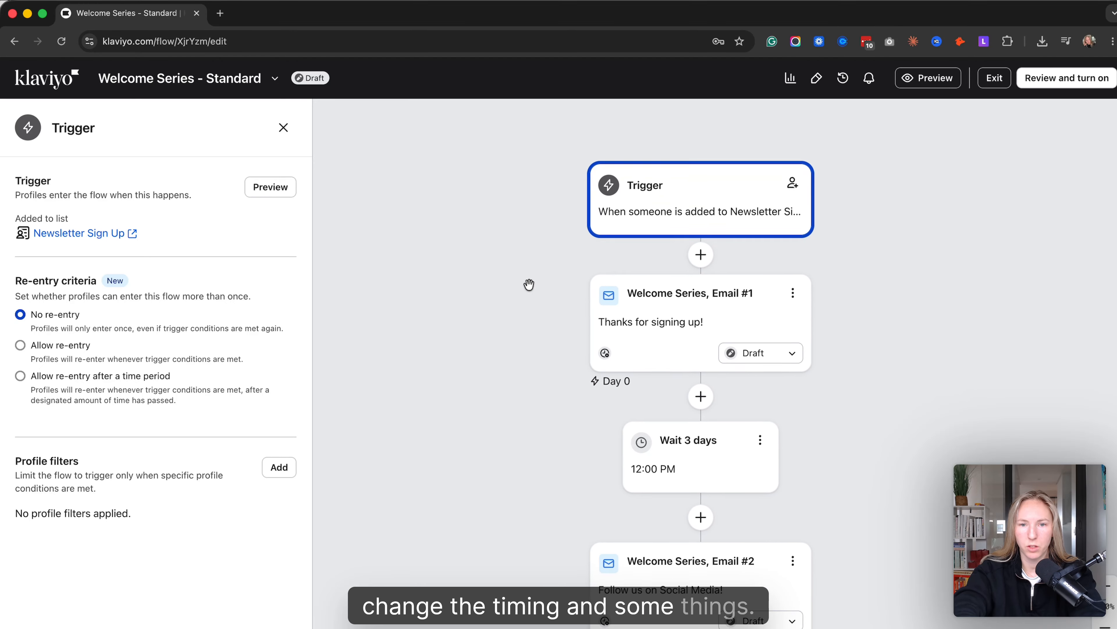
click(693, 322)
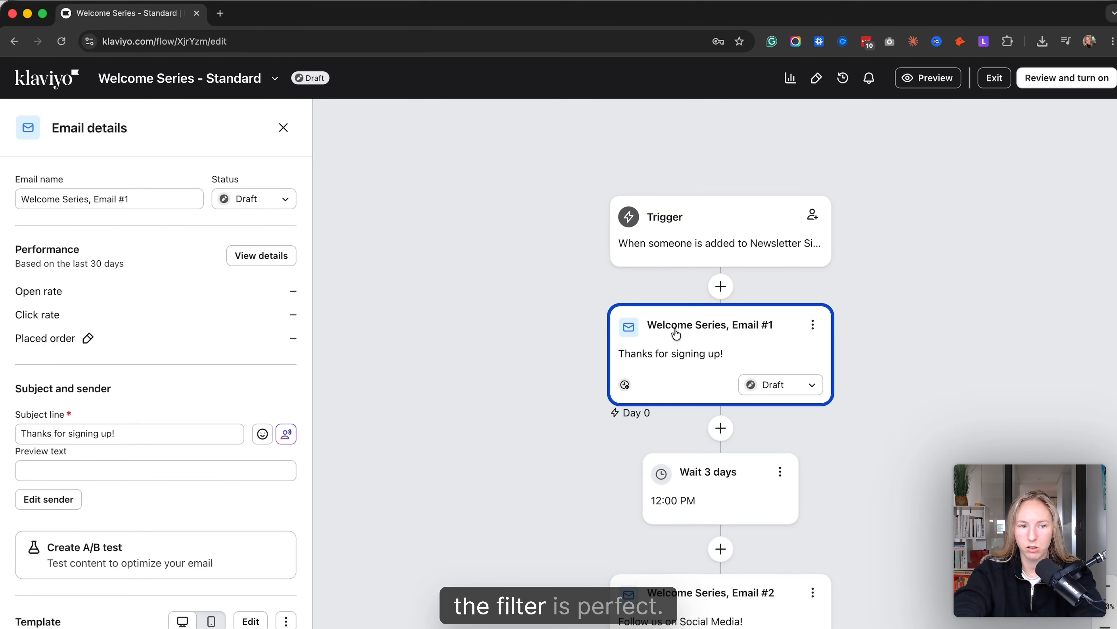
scroll(193, 373, down, 7)
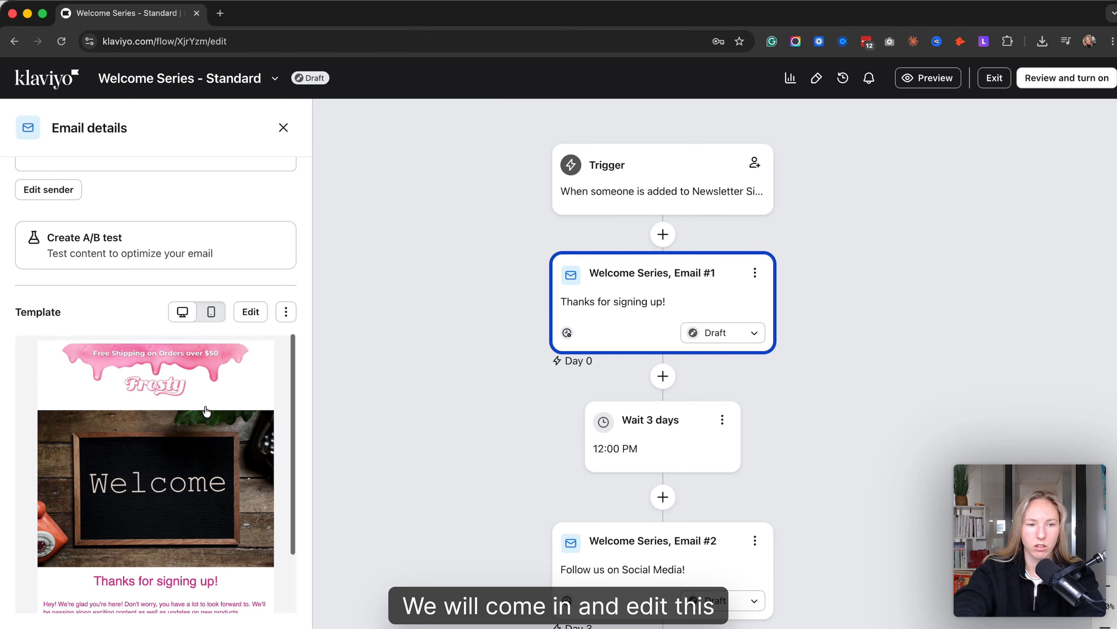
click(693, 467)
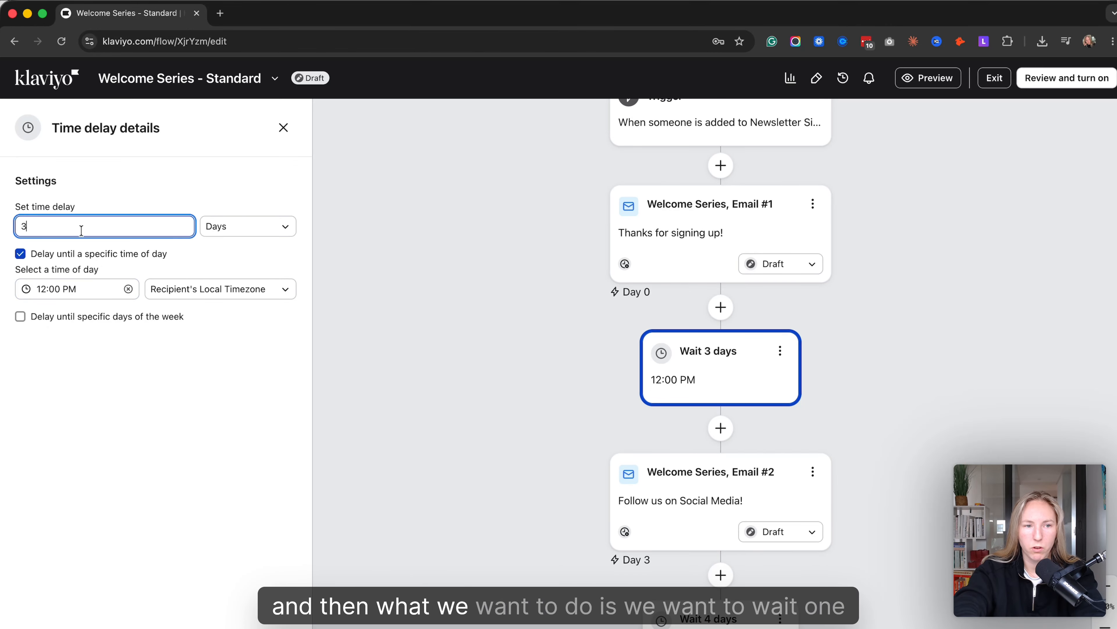
text(1)
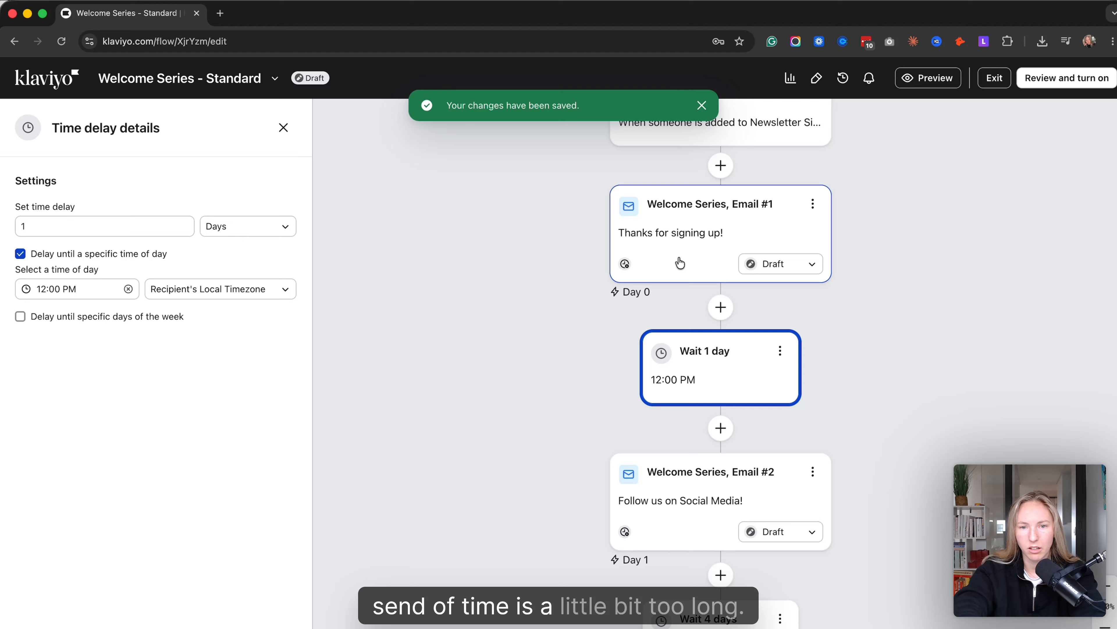
- Turn off "Skip recently emailed profiles" for Welcome Series, Email #1 and save the change
click(678, 259)
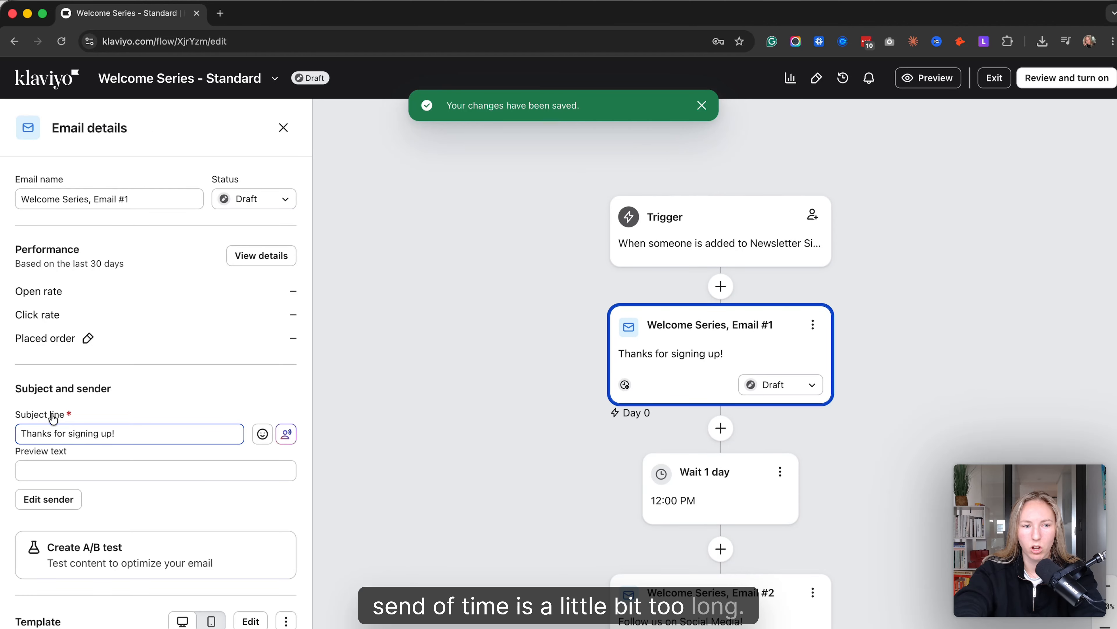
scroll(126, 440, down, 10)
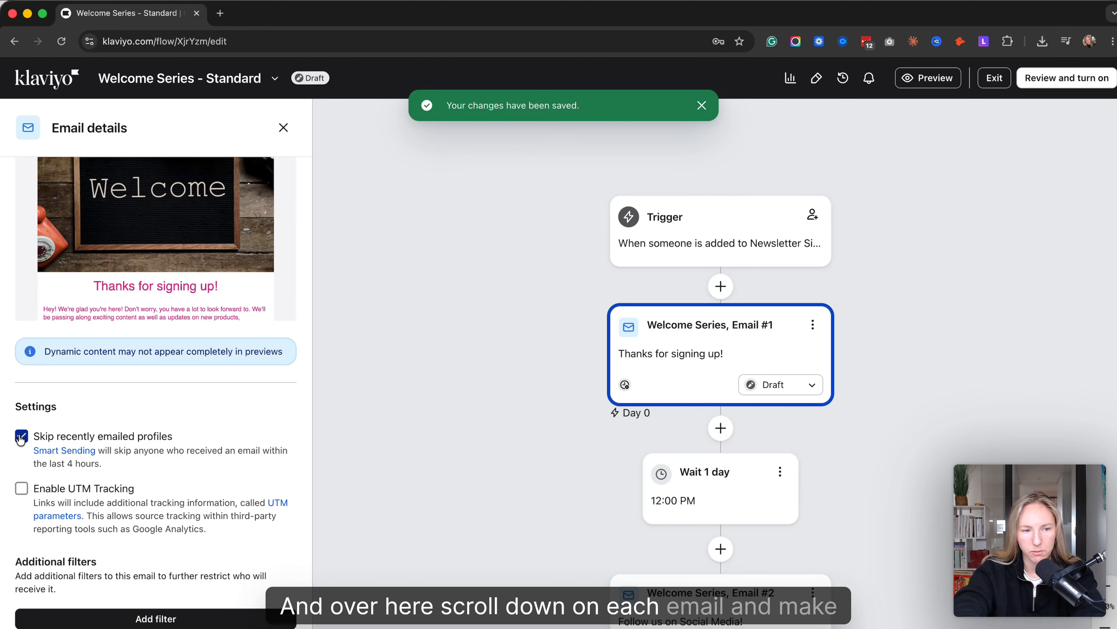
click(278, 627)
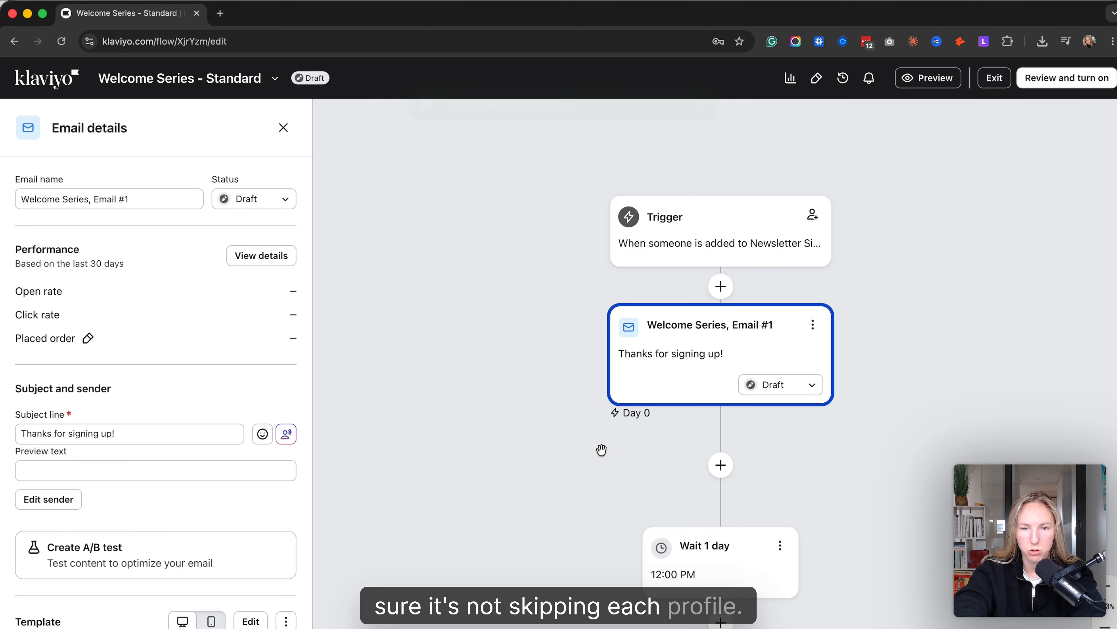
- Review the settings of the flow's trigger, Welcome Series, Email #1 and the first time delay
scroll(602, 455, down, 4)
scroll(602, 451, up, 3)
click(613, 202)
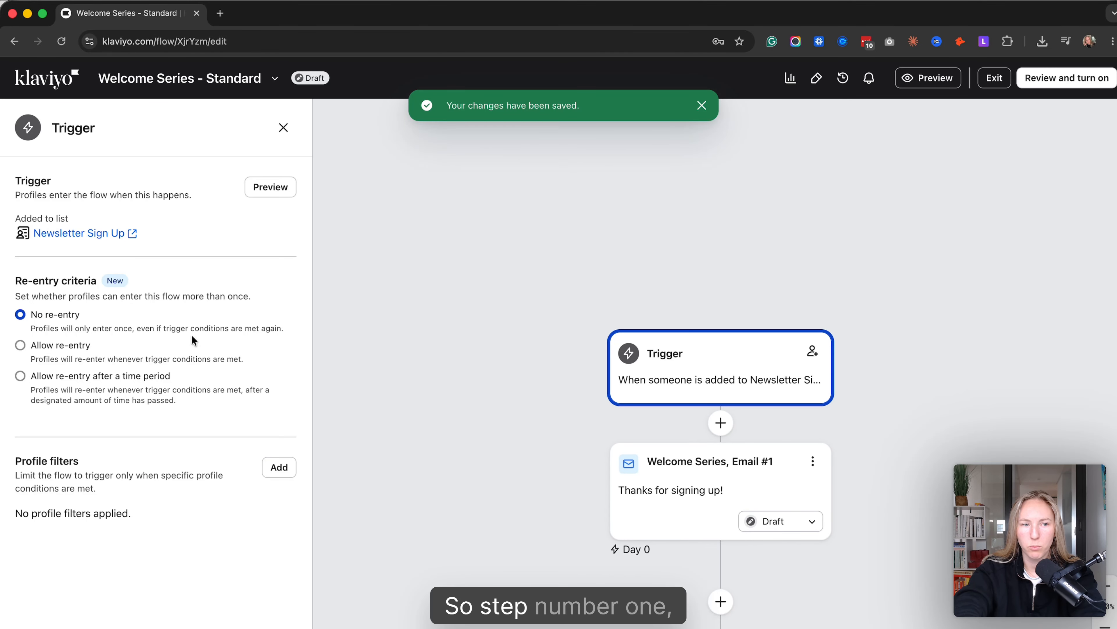
scroll(645, 307, down, 3)
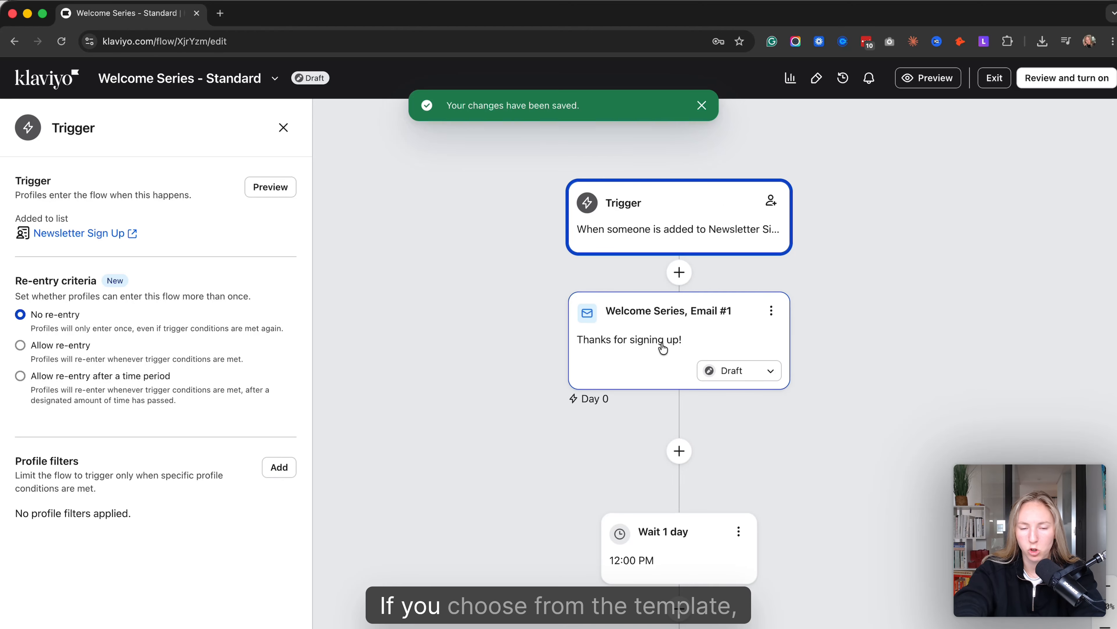
click(663, 348)
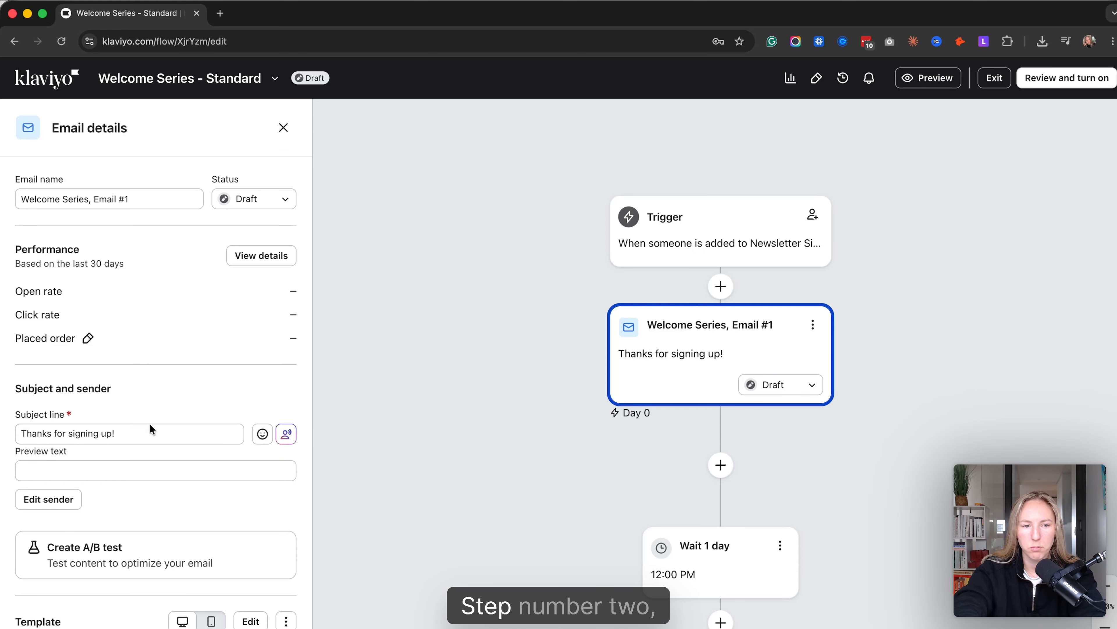
scroll(150, 429, down, 10)
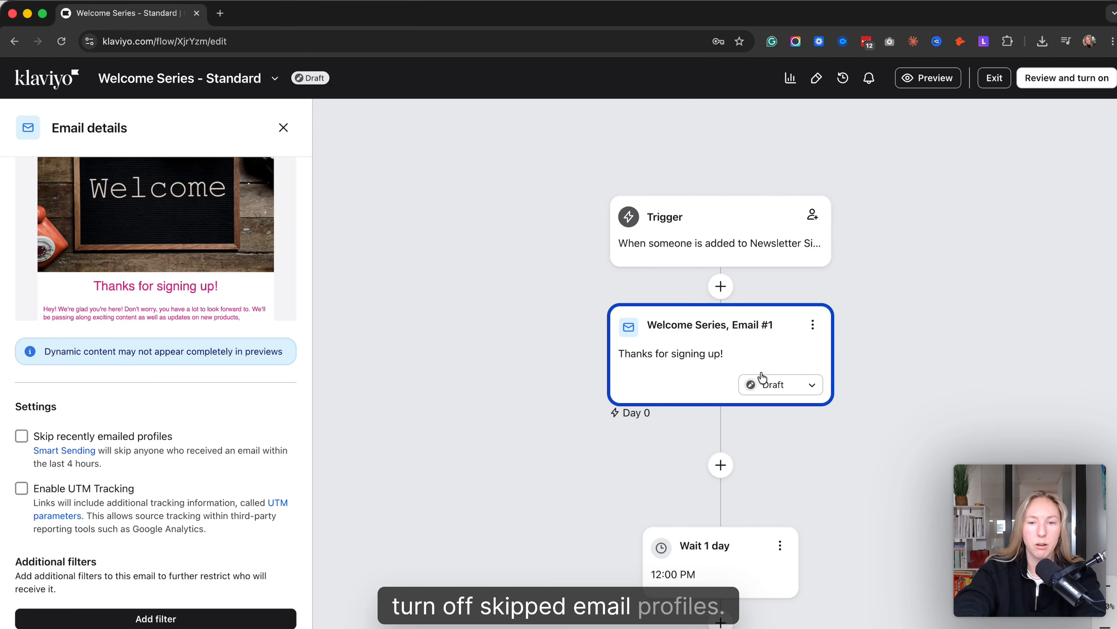
click(734, 540)
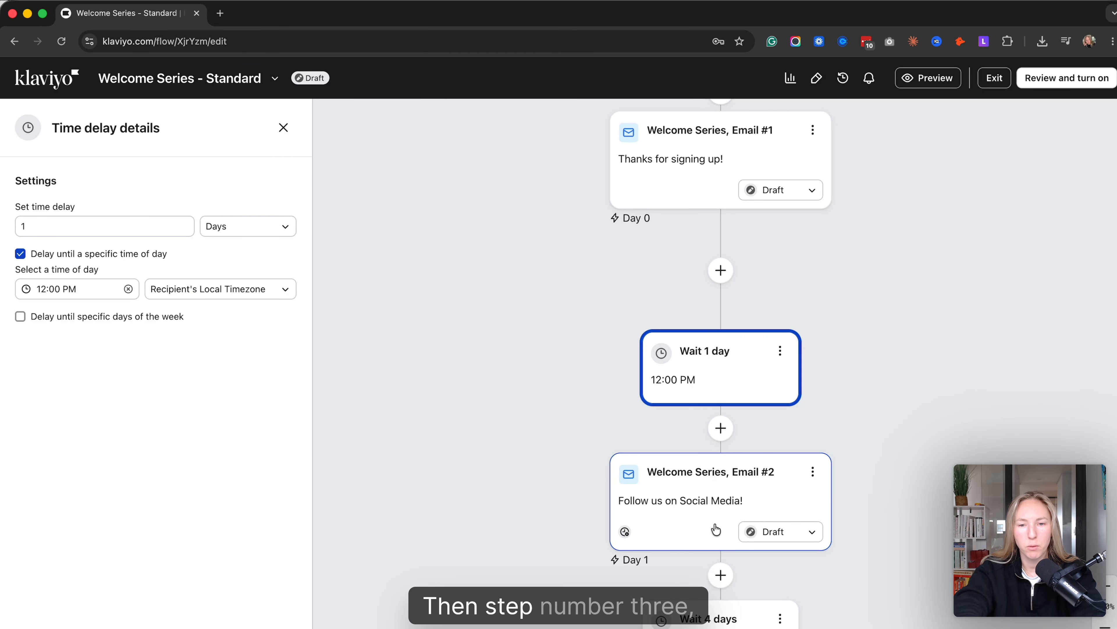
- Set the time delay between Welcome Series, Email #2 and Email #3 to 2 days and save it
scroll(749, 480, down, 5)
click(703, 432)
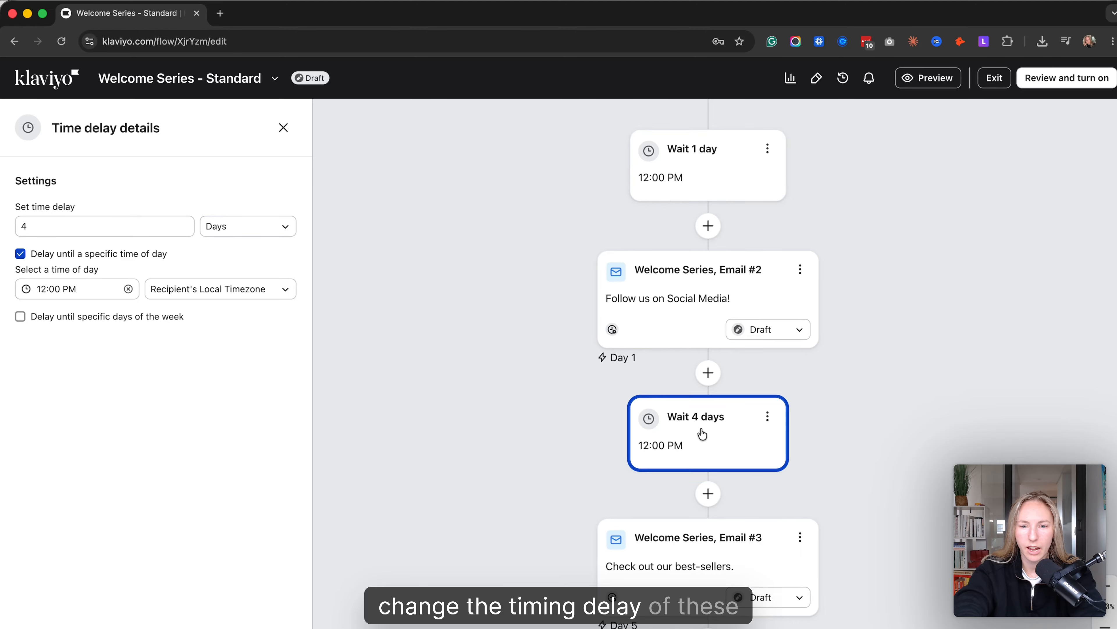
drag(114, 230, 3, 231)
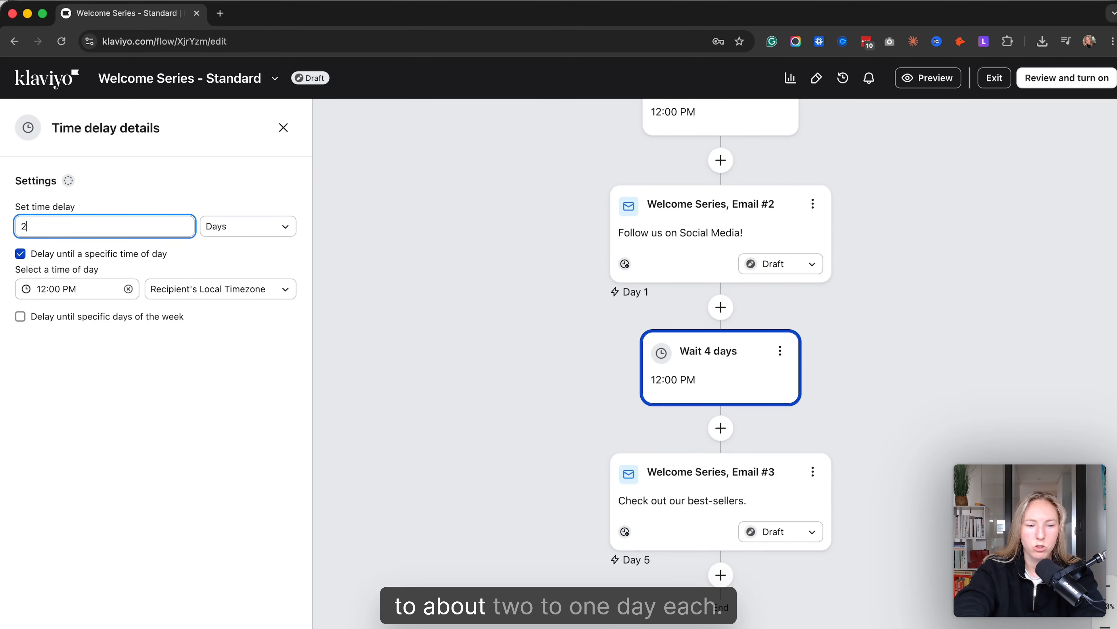
key(Return)
- Turn off "Skip recently emailed profiles" for Welcome Series, Email #2 and save the change
scroll(636, 445, up, 3)
scroll(633, 436, down, 1)
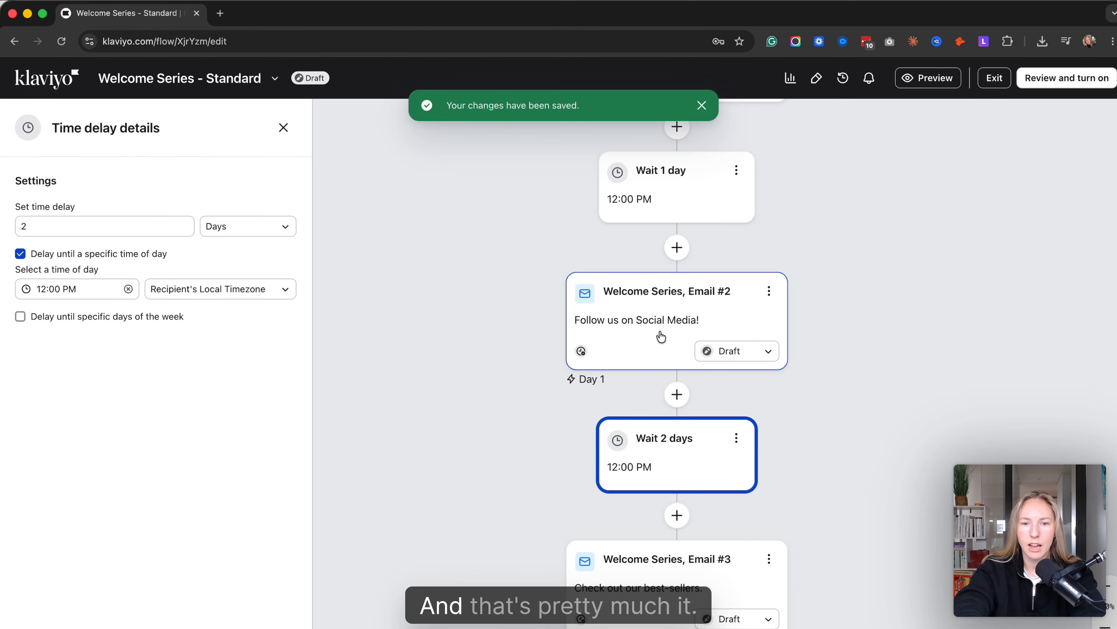
scroll(661, 337, up, 5)
click(580, 506)
scroll(142, 434, down, 5)
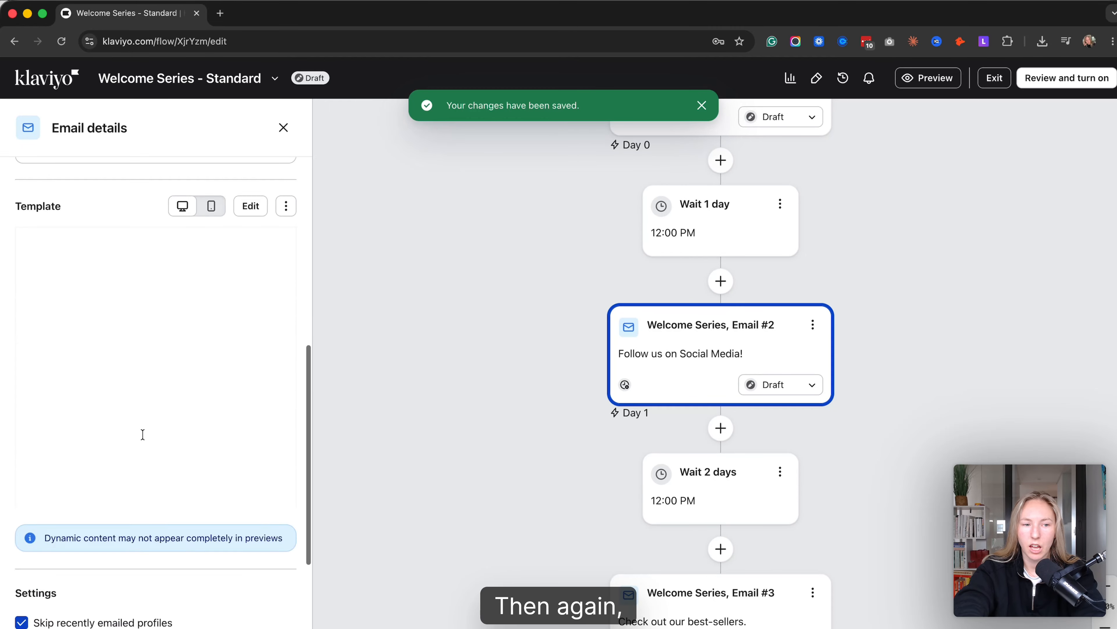
scroll(143, 434, down, 4)
click(22, 435)
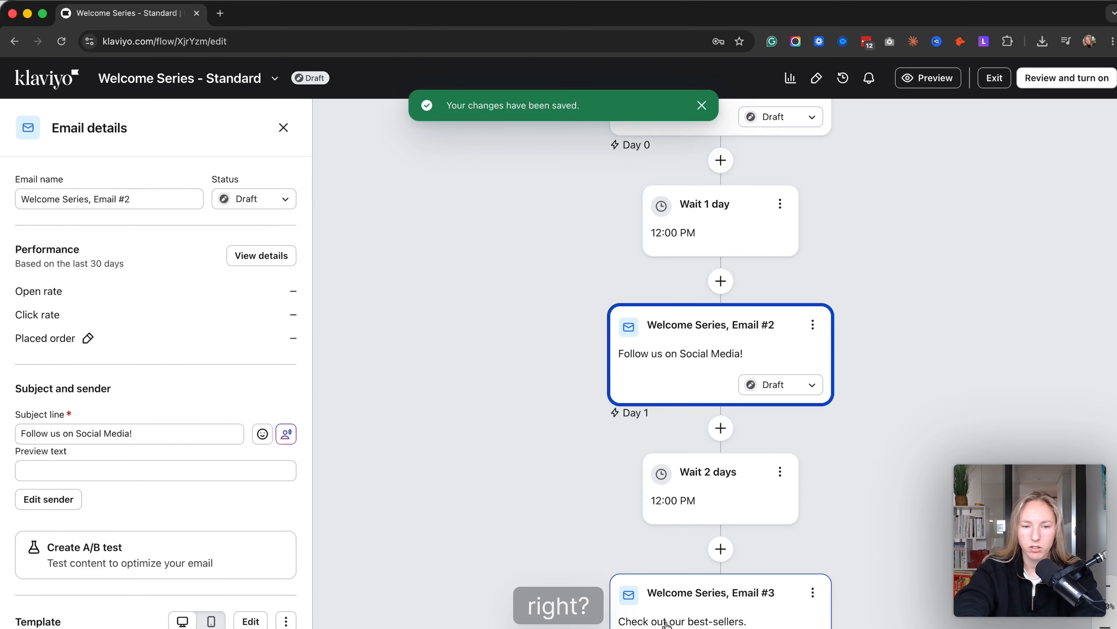
- Turn off "Skip recently emailed profiles" for Welcome Series, Email #3 and save the change
click(666, 621)
scroll(217, 457, down, 10)
click(21, 436)
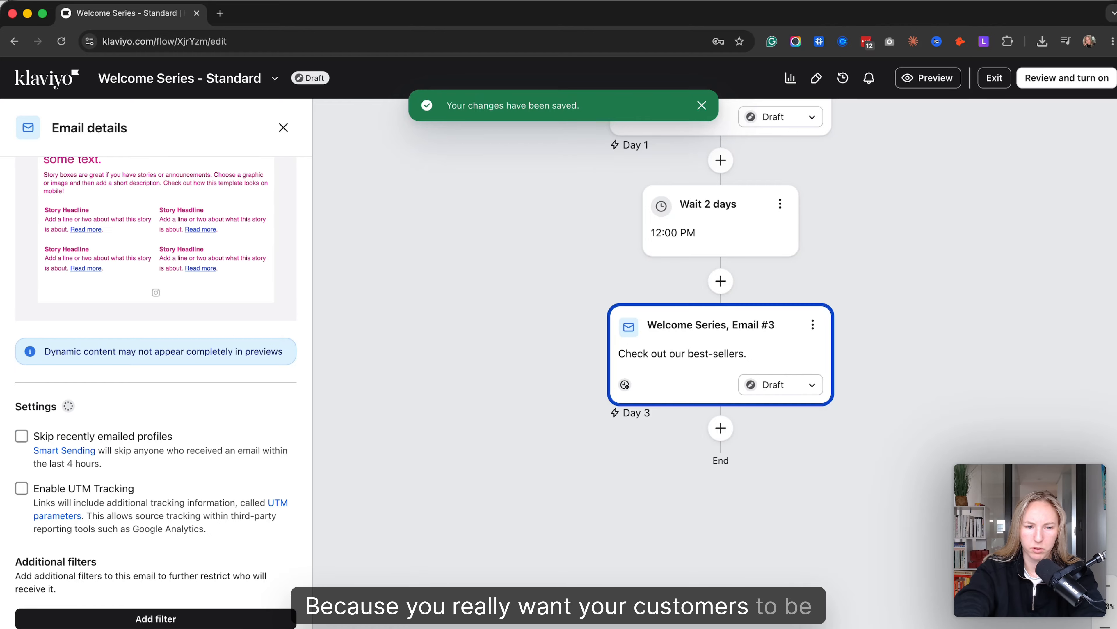
- Open the template of Welcome Series, Email #1 for editing
scroll(589, 419, up, 5)
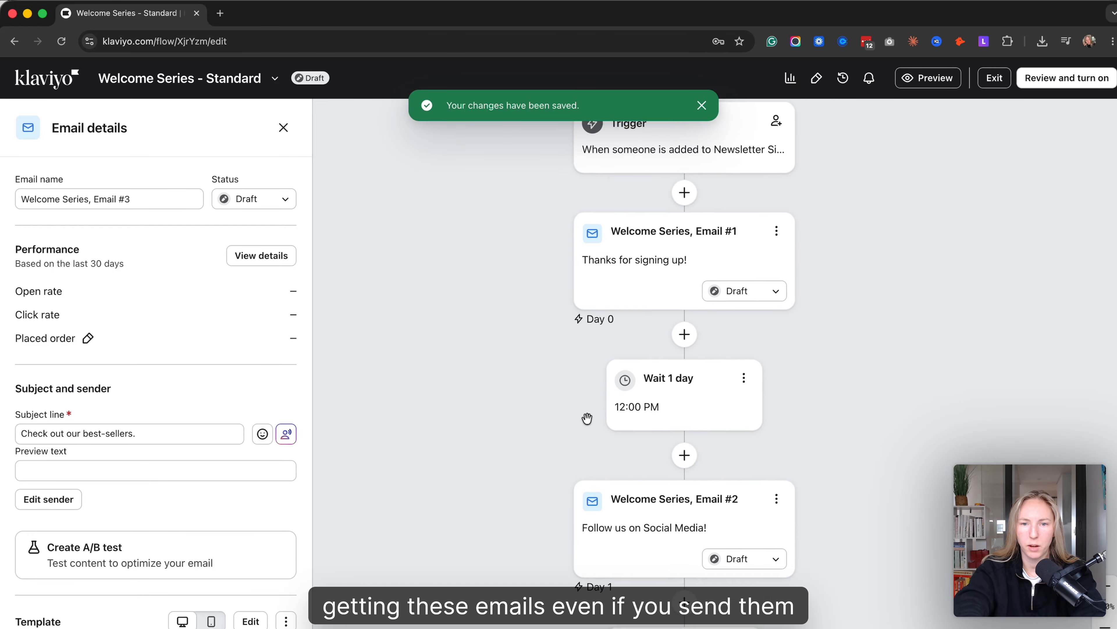
click(589, 422)
scroll(197, 372, down, 10)
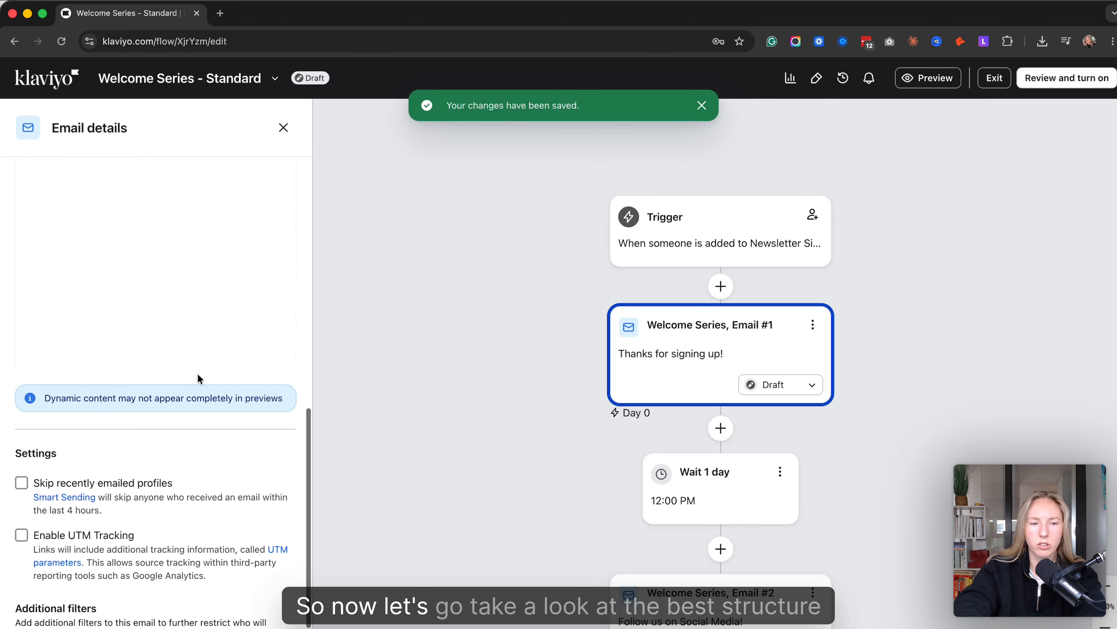
scroll(200, 379, up, 3)
scroll(200, 379, up, 2)
scroll(201, 379, down, 2)
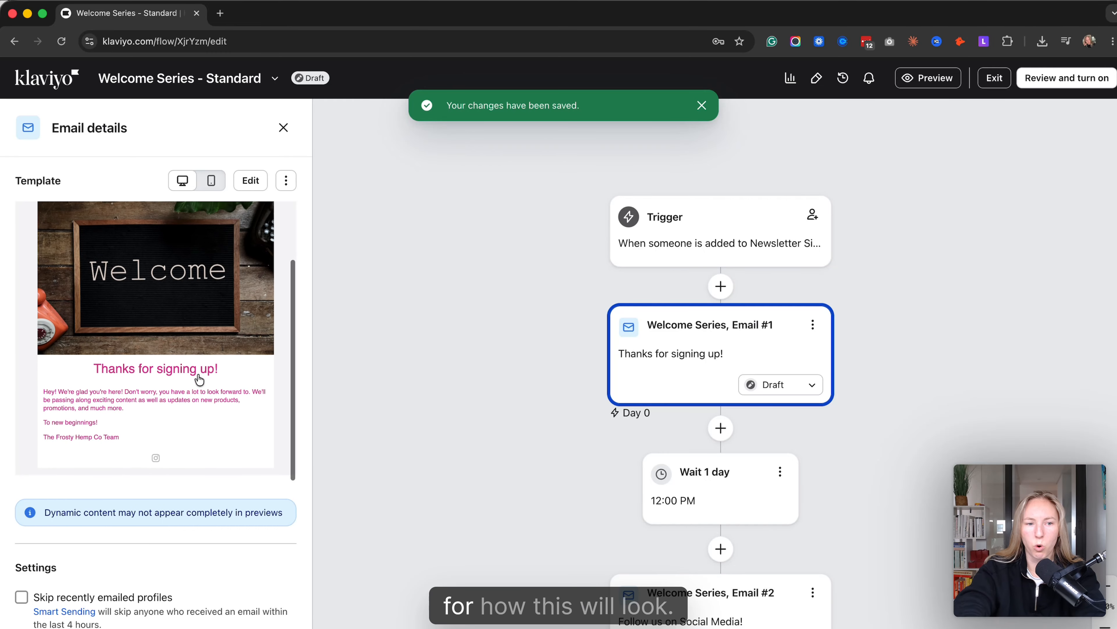
scroll(200, 379, up, 3)
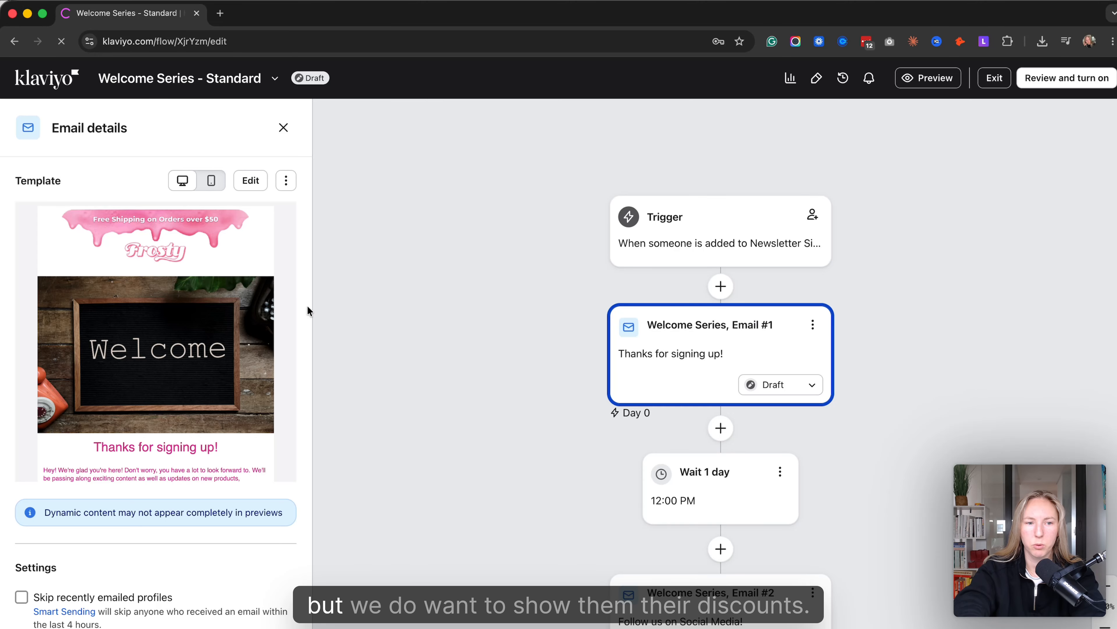
click(258, 390)
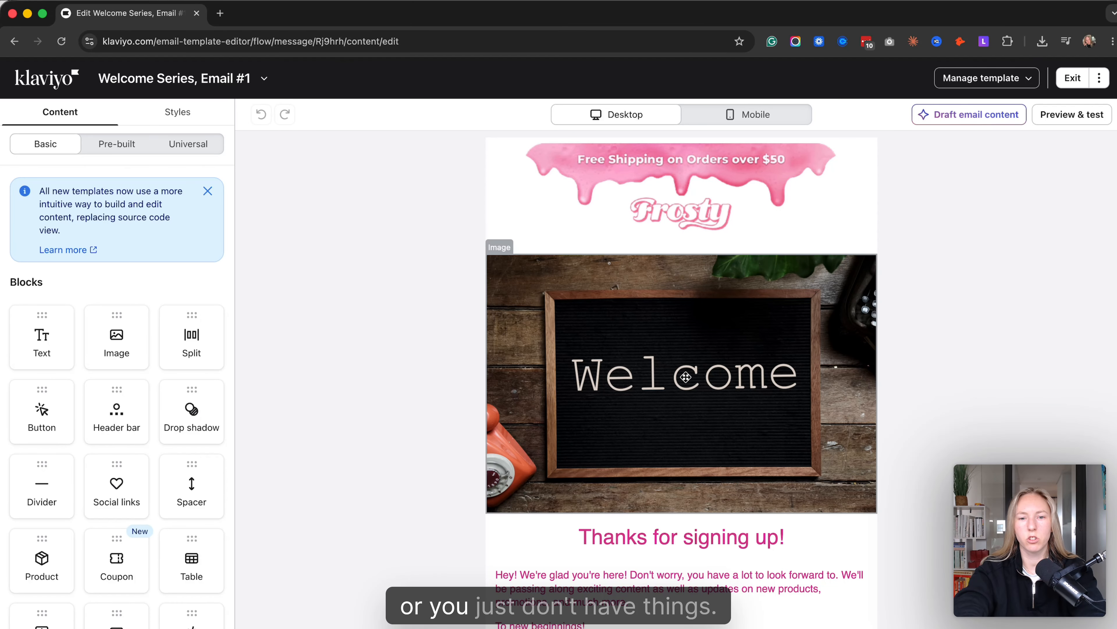
- Add a button block directly below the welcome image and set its text to "GET YOUR 20% OFF NOW"
scroll(726, 348, down, 2)
scroll(682, 361, up, 2)
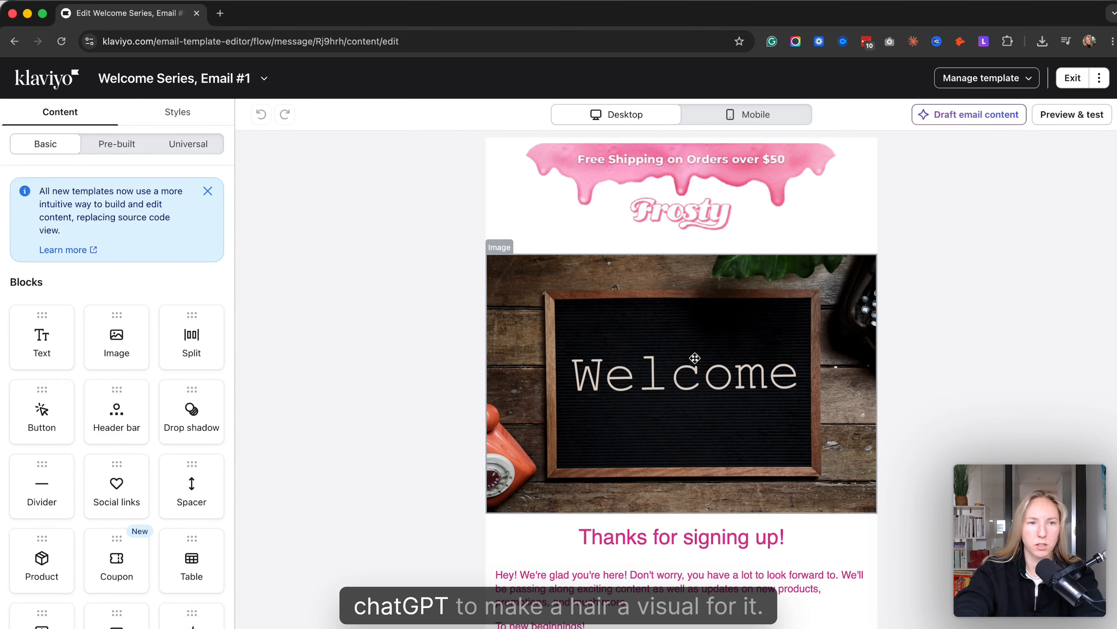
scroll(692, 361, down, 1)
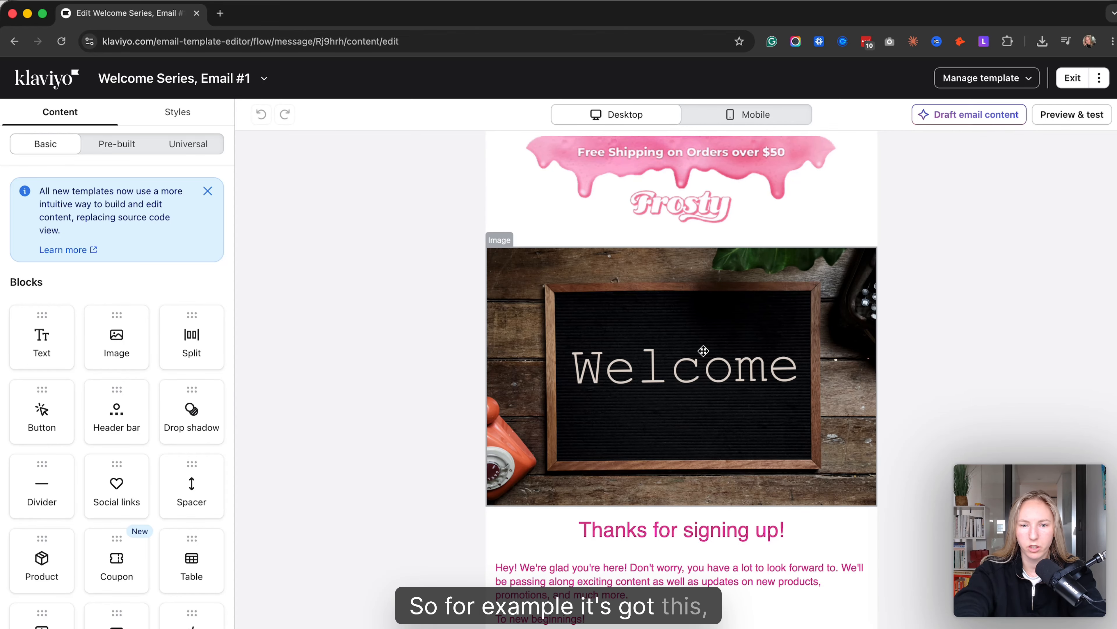
scroll(704, 352, down, 3)
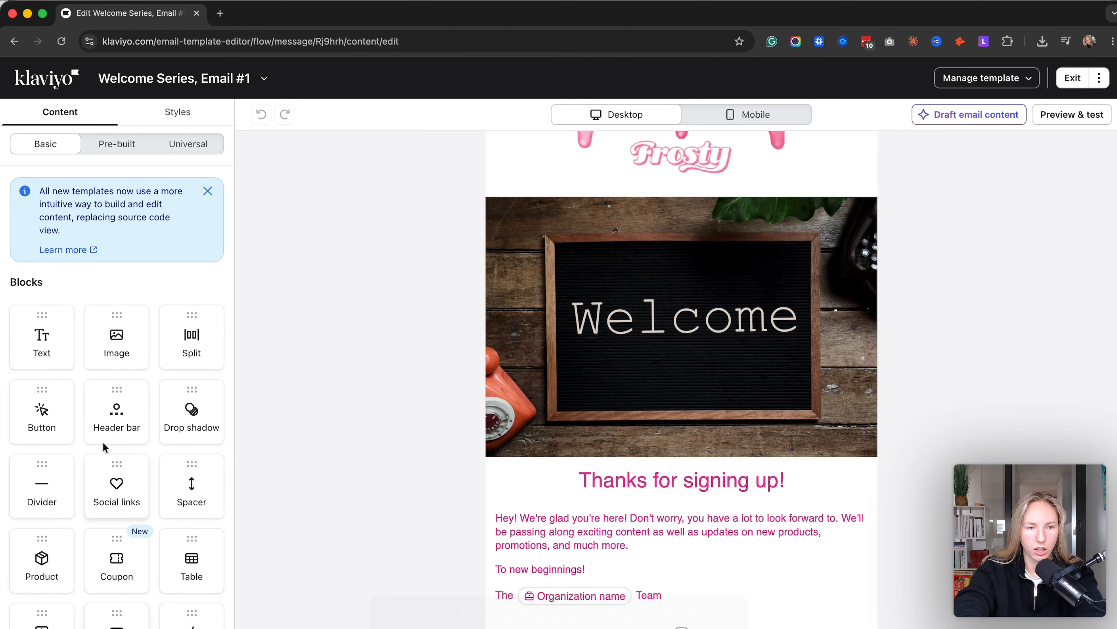
drag(40, 418, 664, 479)
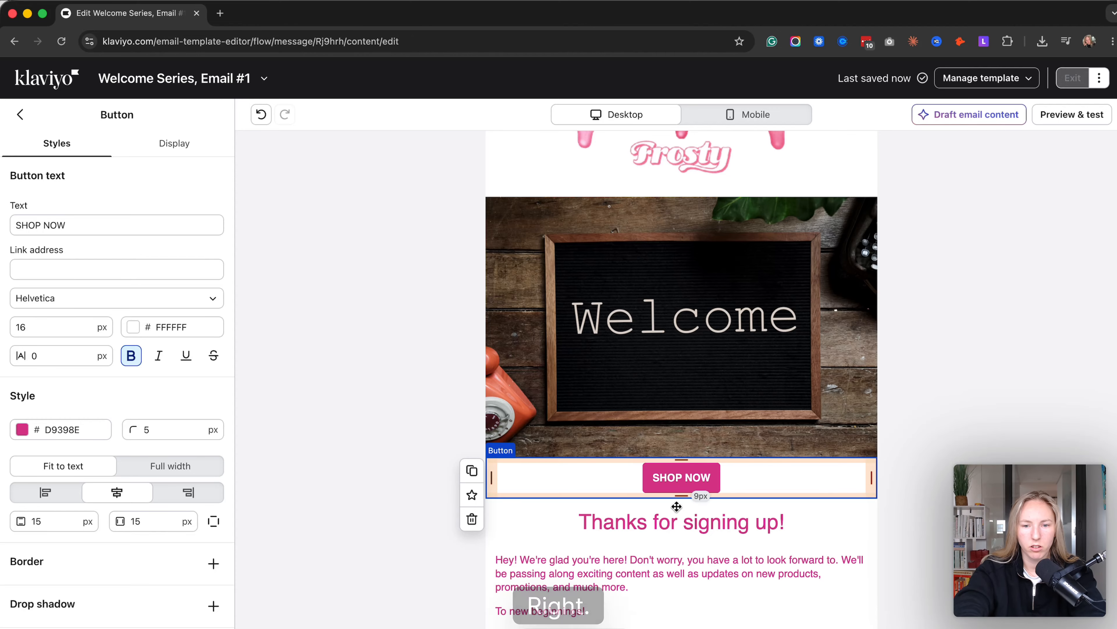
text(SAVE 20%)
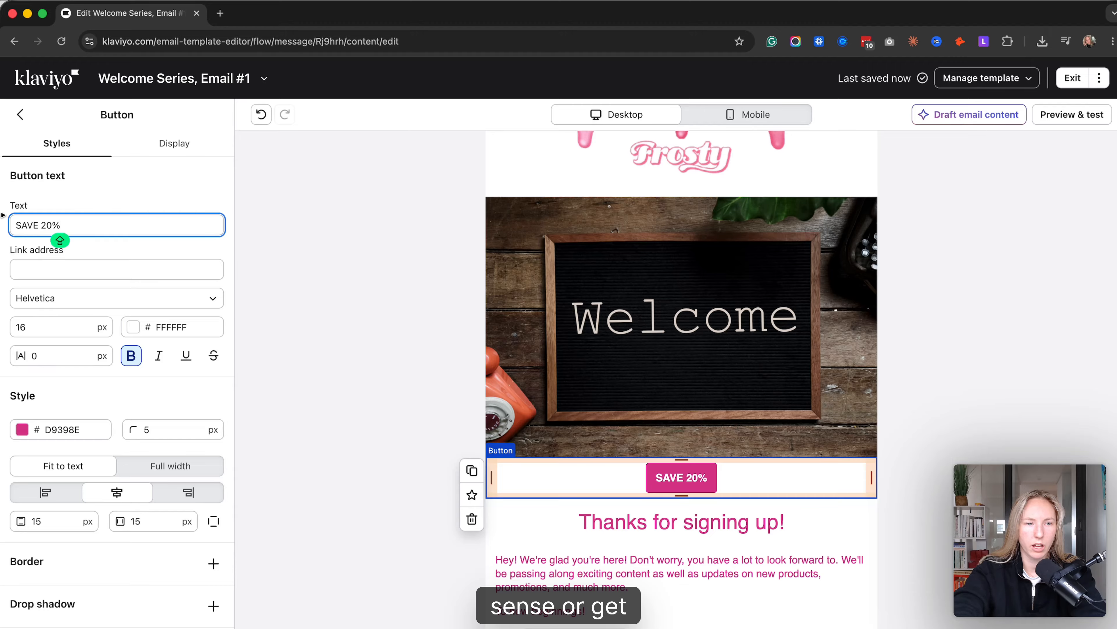
triple_click(29, 218)
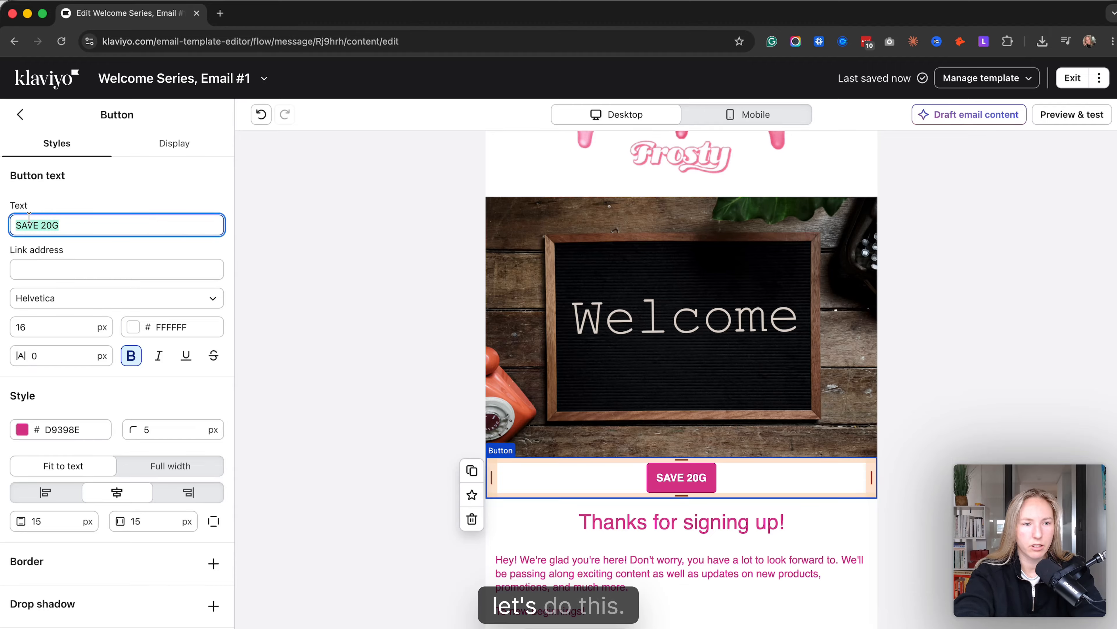
text(GET YOUR 20% )
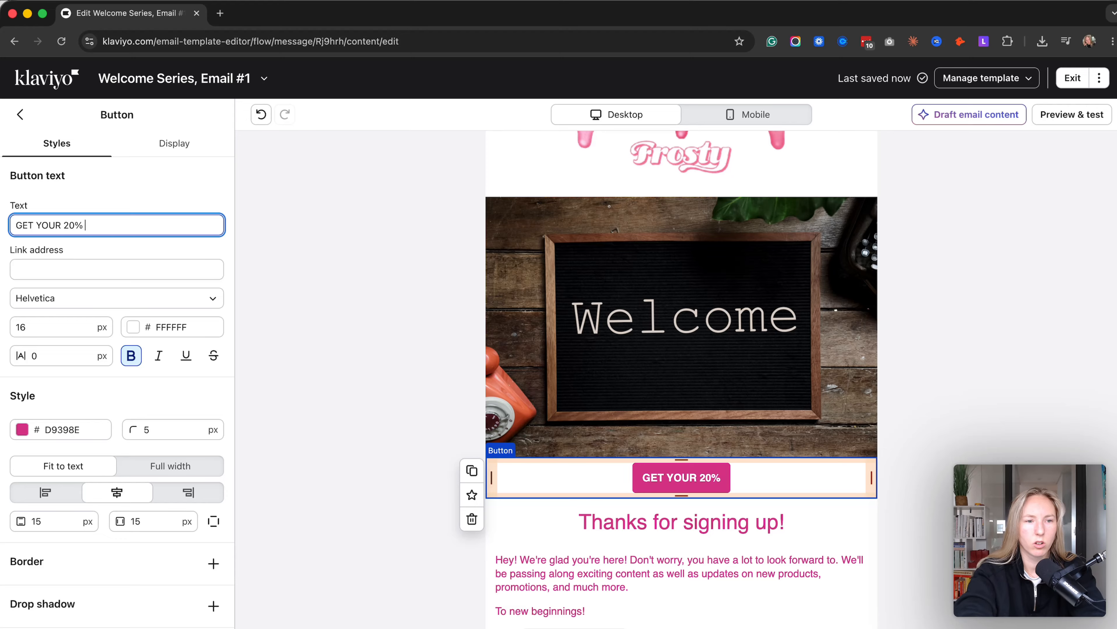
text(OFF NOW)
- Replace the "Thanks for signing up!" heading with "WELCOME TO THE FAMILY, GET 20% OFF YOUR FIRST PURCHASE" and dismiss the conditional logic tip
click(656, 524)
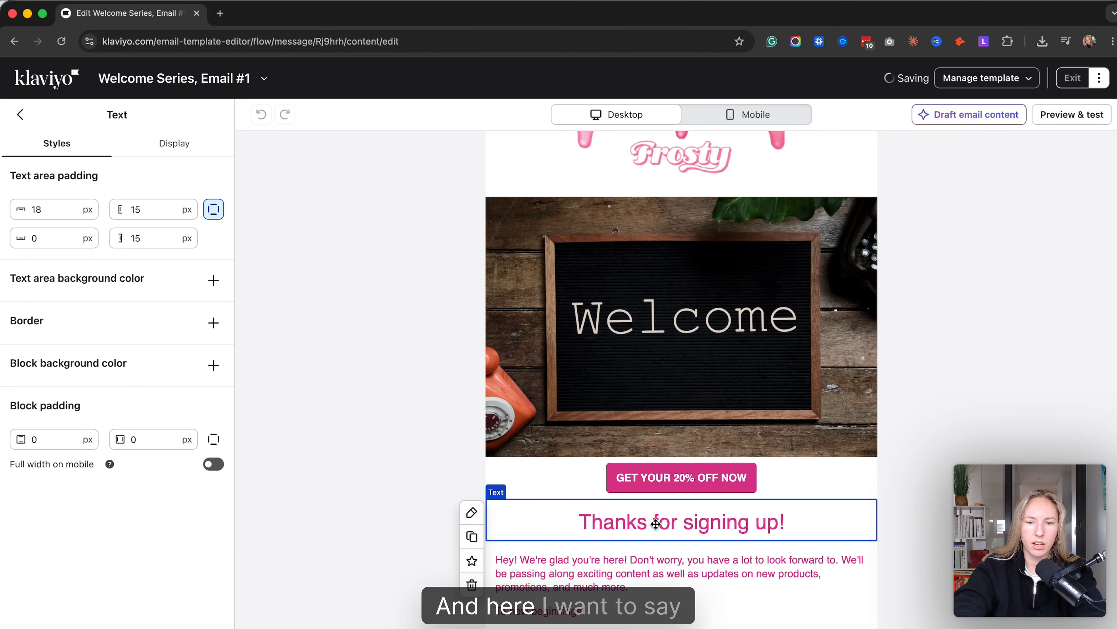
triple_click(674, 529)
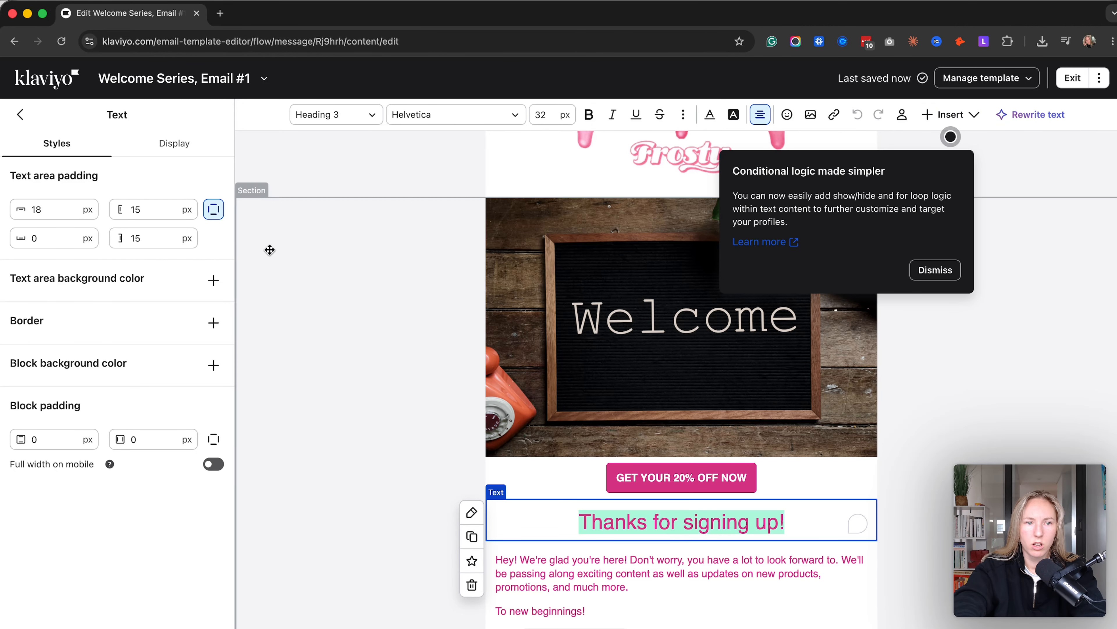
text(WELCOME TO THE )
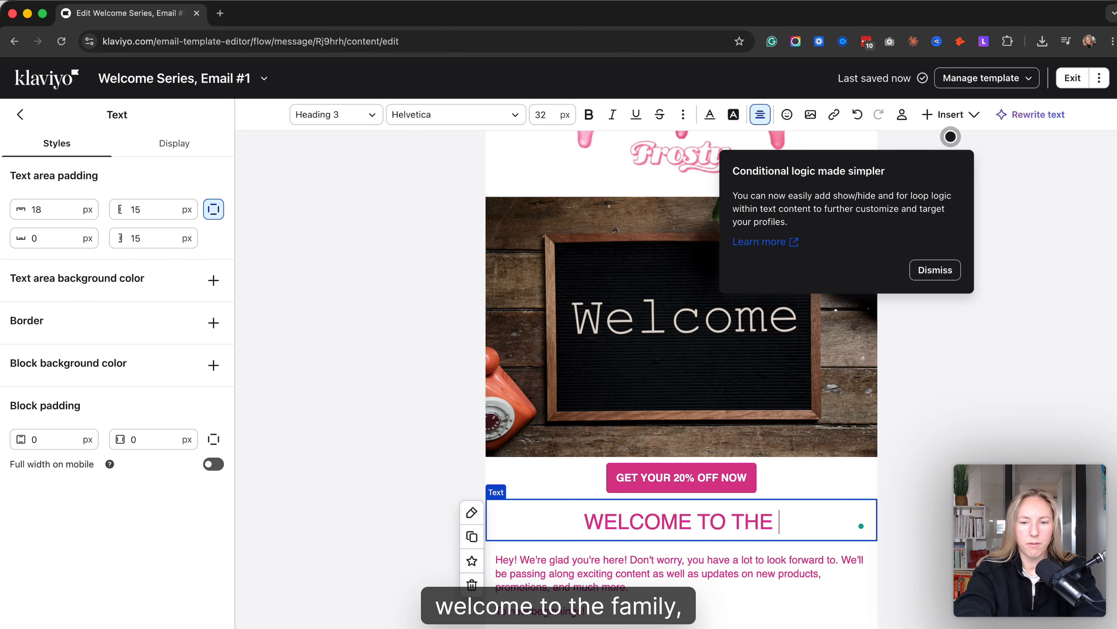
text(FAMILY, G)
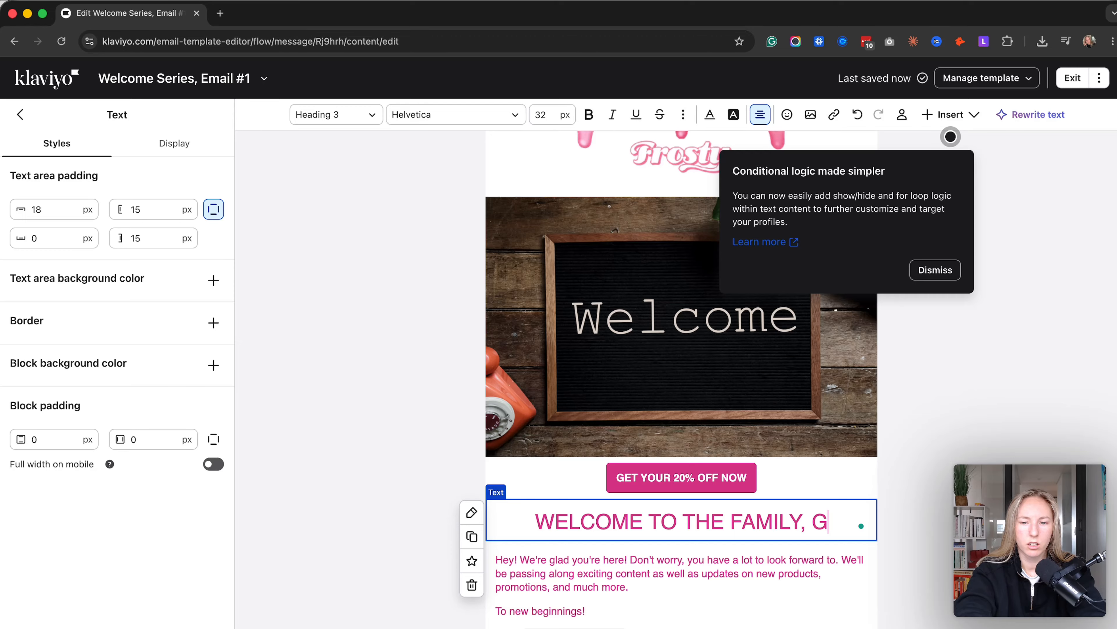
text(ET 20% OFF YOUR)
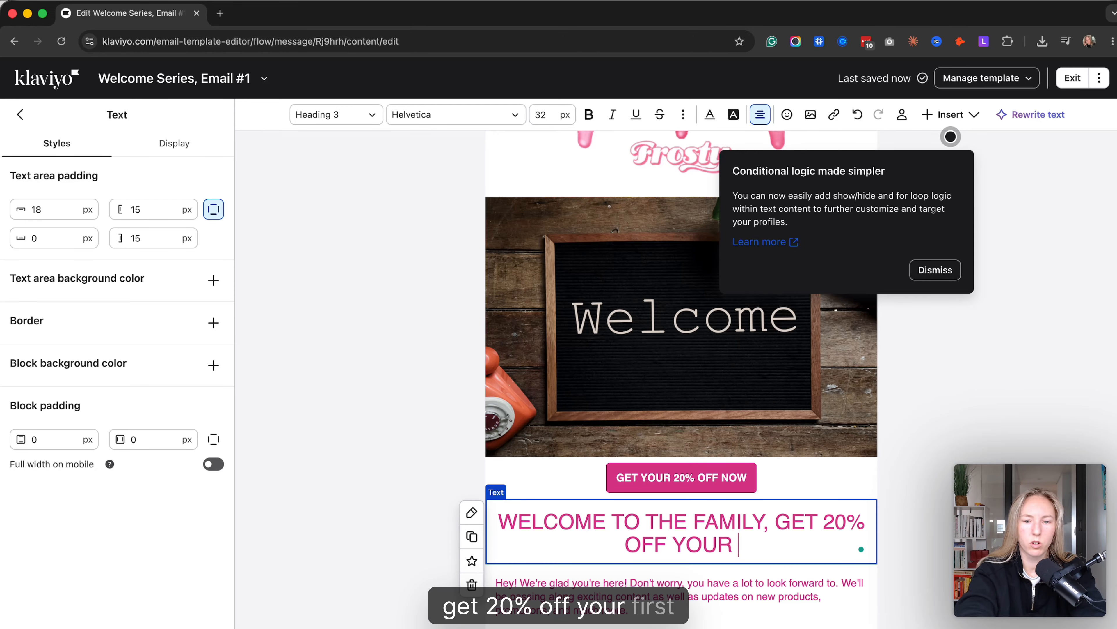
text( FIRST OURC)
key(BackSpace)
key(BackSpace)
key(BackSpace)
key(BackSpace)
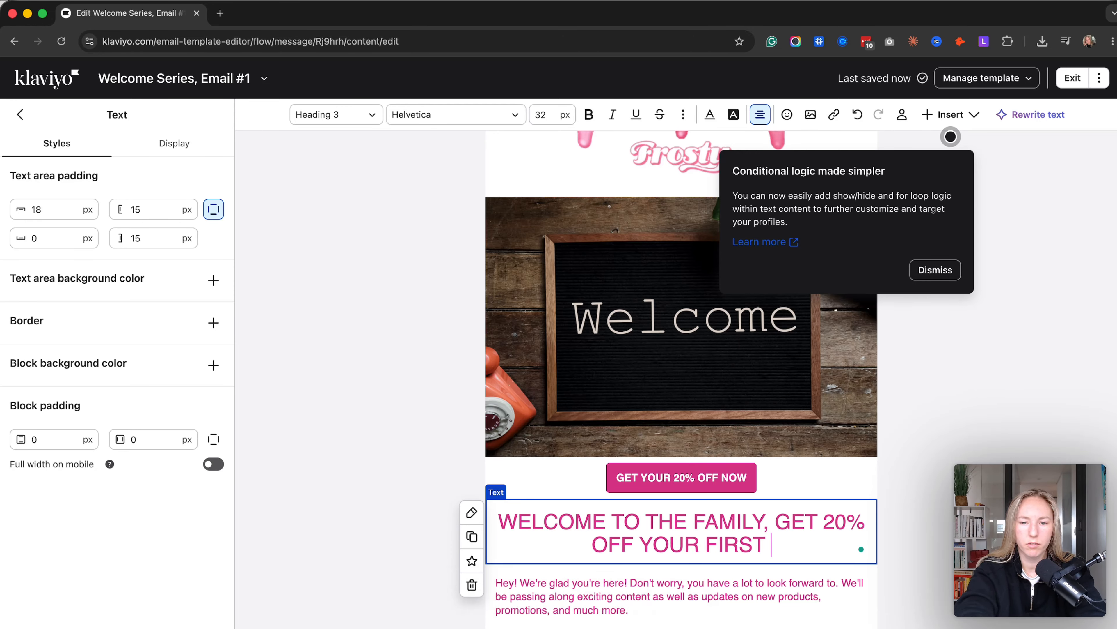
text(PURCHASE)
click(935, 271)
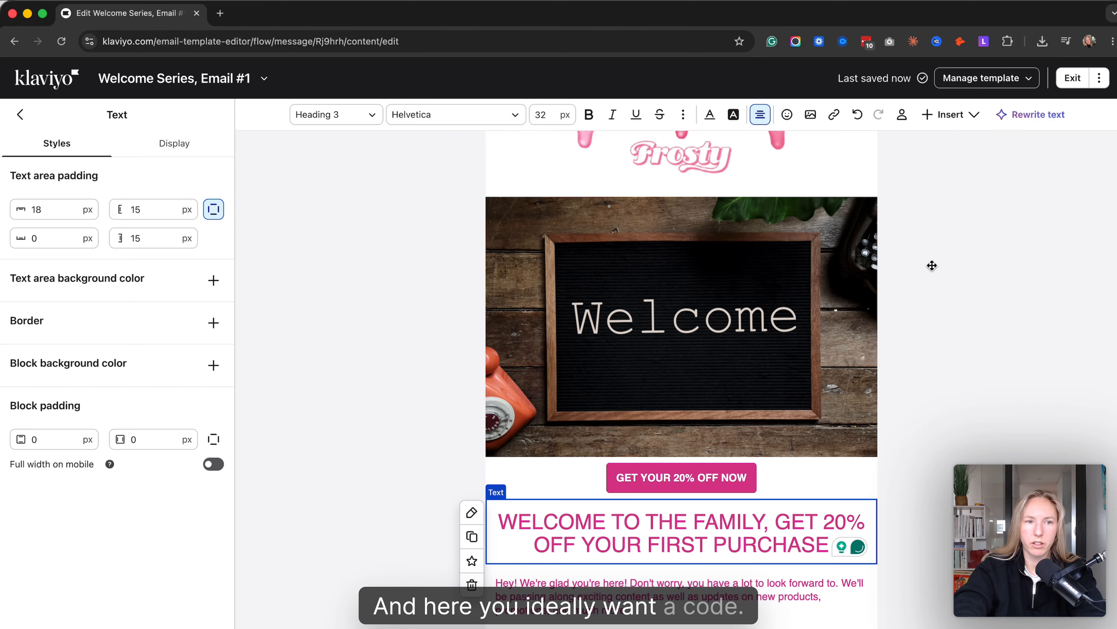
- Insert a coupon block between the heading and the body text, using the FROSTY15 coupon
click(20, 115)
scroll(81, 346, down, 2)
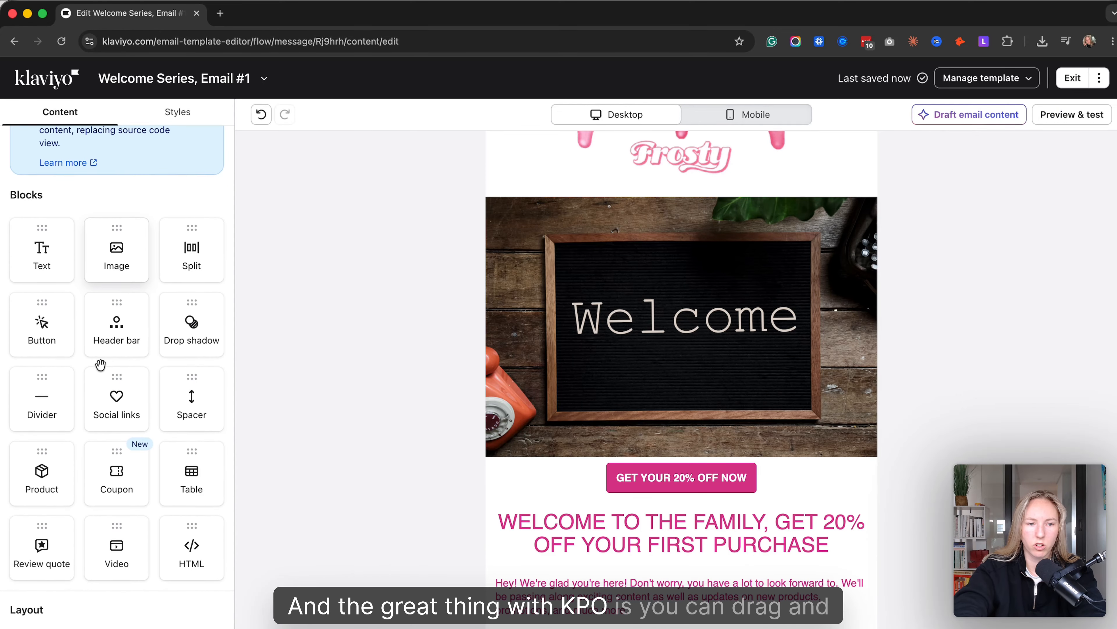
drag(115, 475, 754, 570)
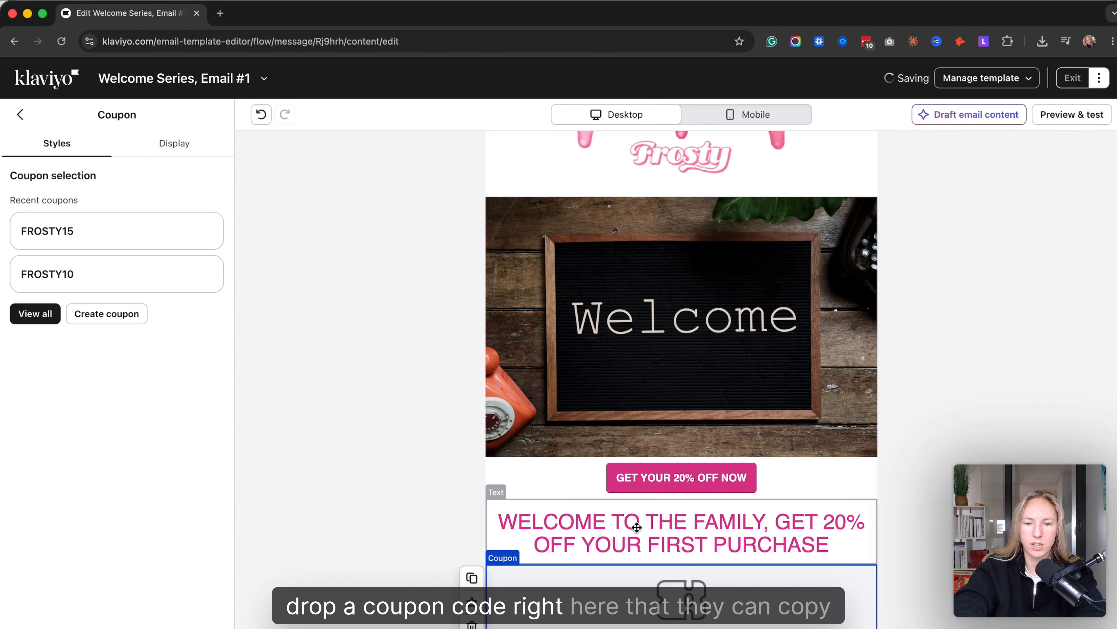
click(162, 236)
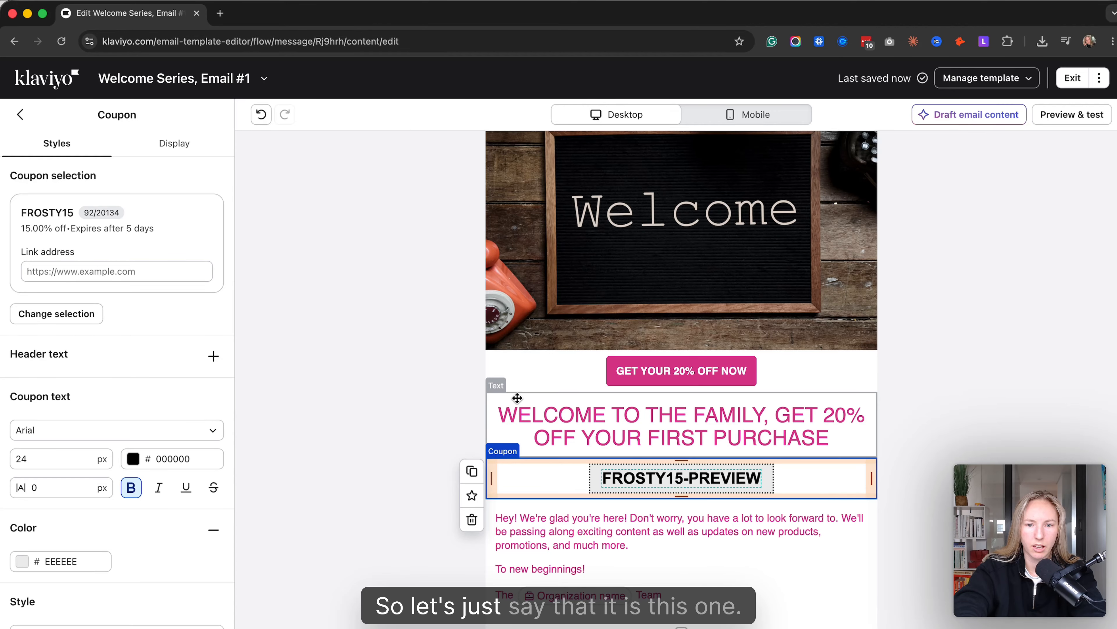
- Add a product block below the body text and its team sign-off
click(697, 516)
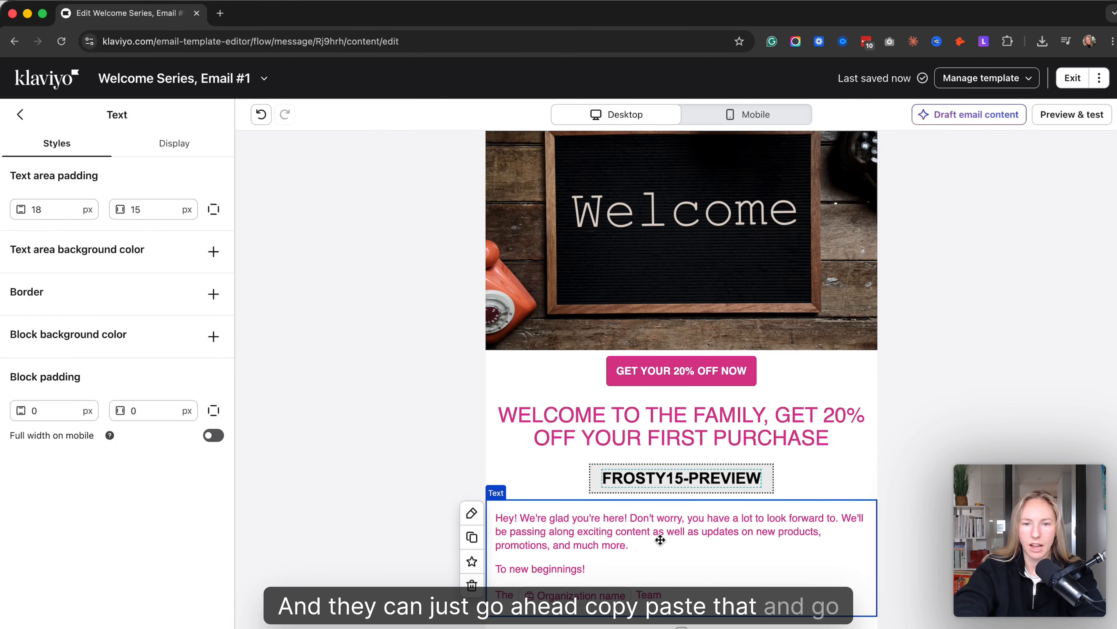
click(16, 118)
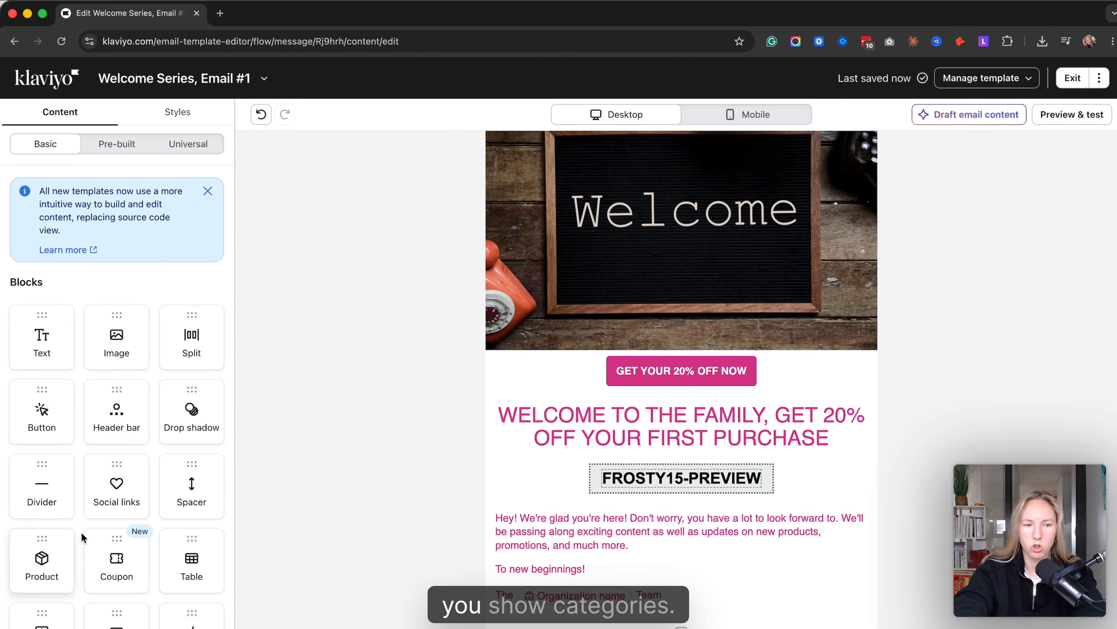
drag(42, 559, 691, 590)
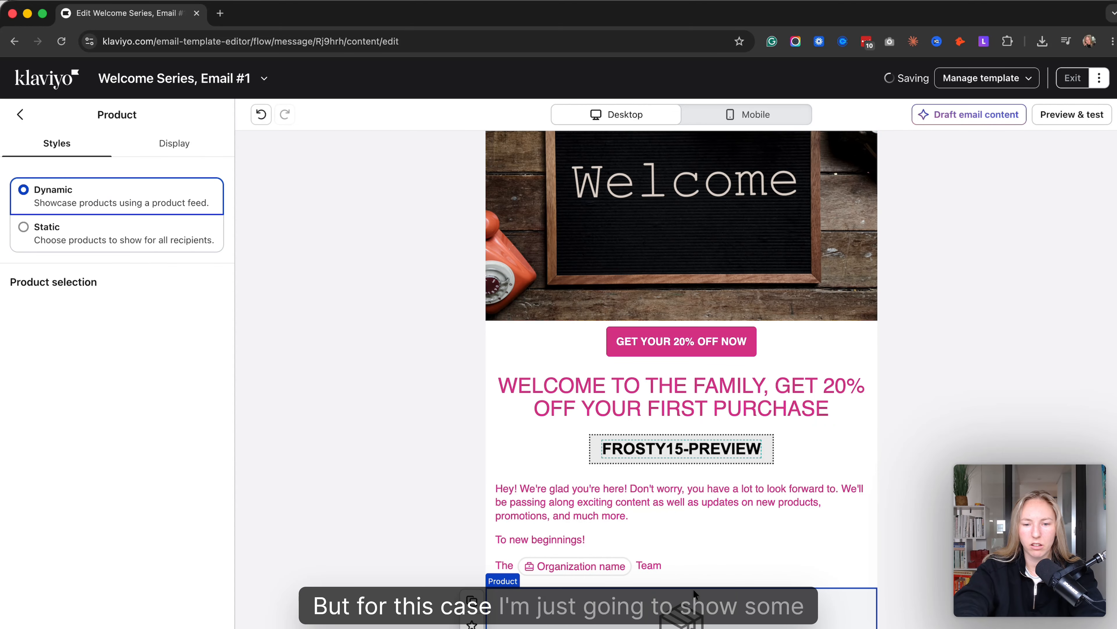
click(96, 237)
click(116, 273)
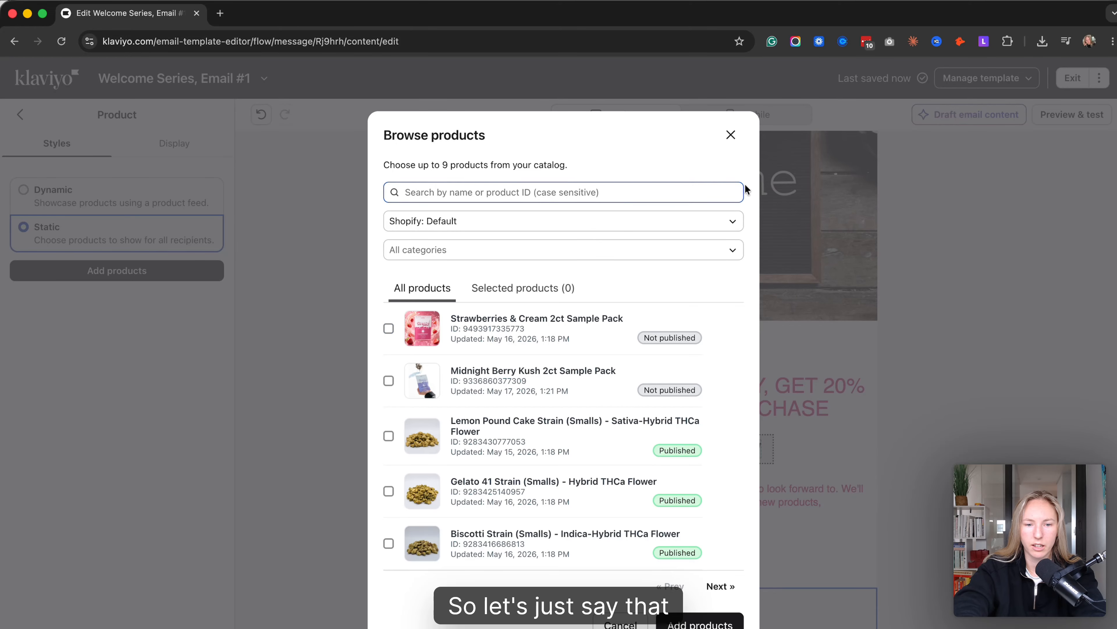
click(732, 137)
click(141, 204)
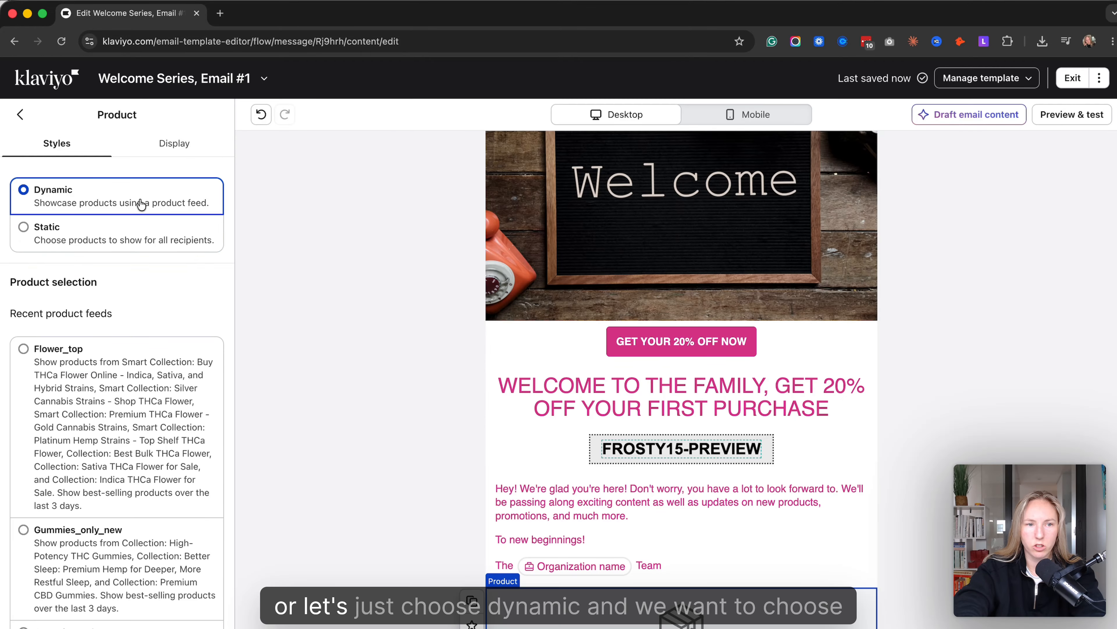
- Set the dynamic product block to show the Gummies_only_new product feed
click(88, 589)
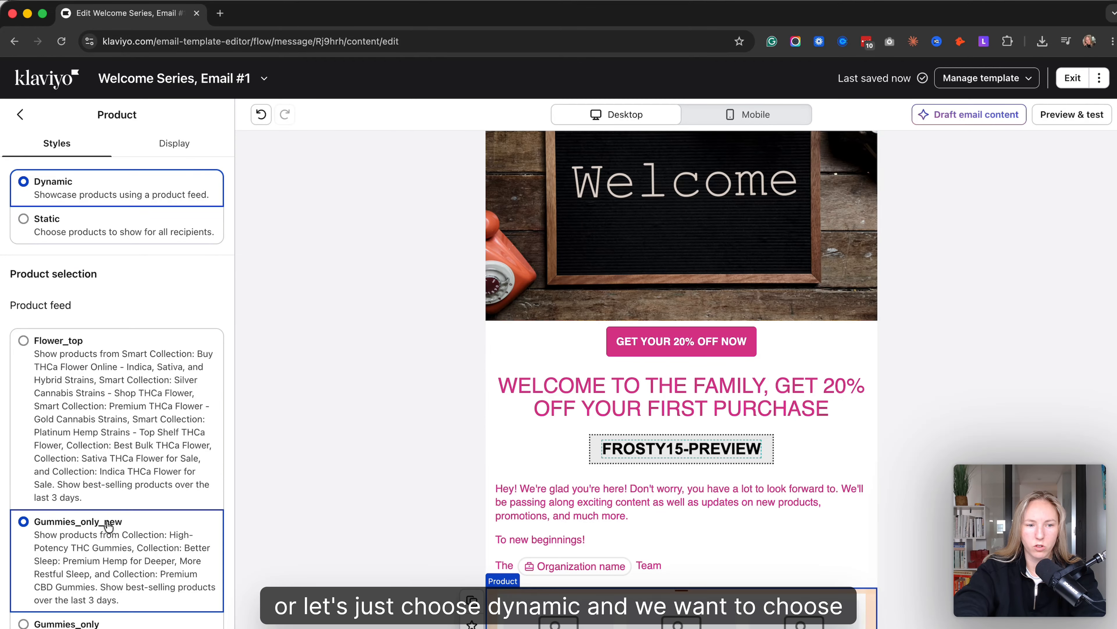
scroll(706, 438, down, 4)
click(788, 395)
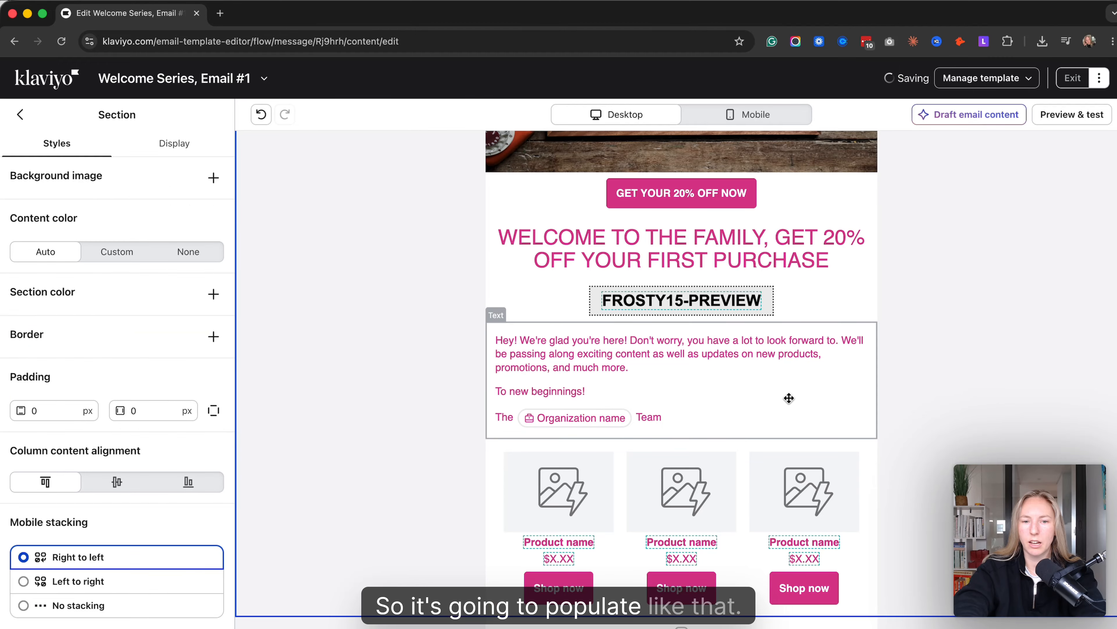
- Delete the header bar with the free shipping banner and Frosty logo, along with its emptied section above the welcome image
scroll(788, 397, up, 4)
scroll(789, 397, down, 4)
scroll(789, 397, up, 3)
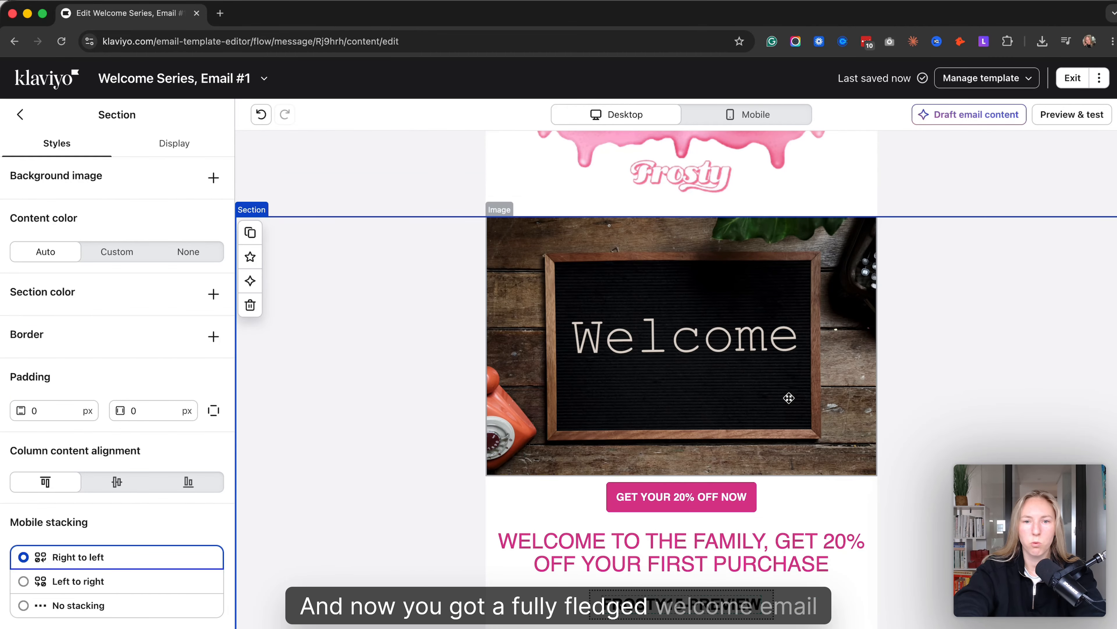
scroll(789, 398, down, 6)
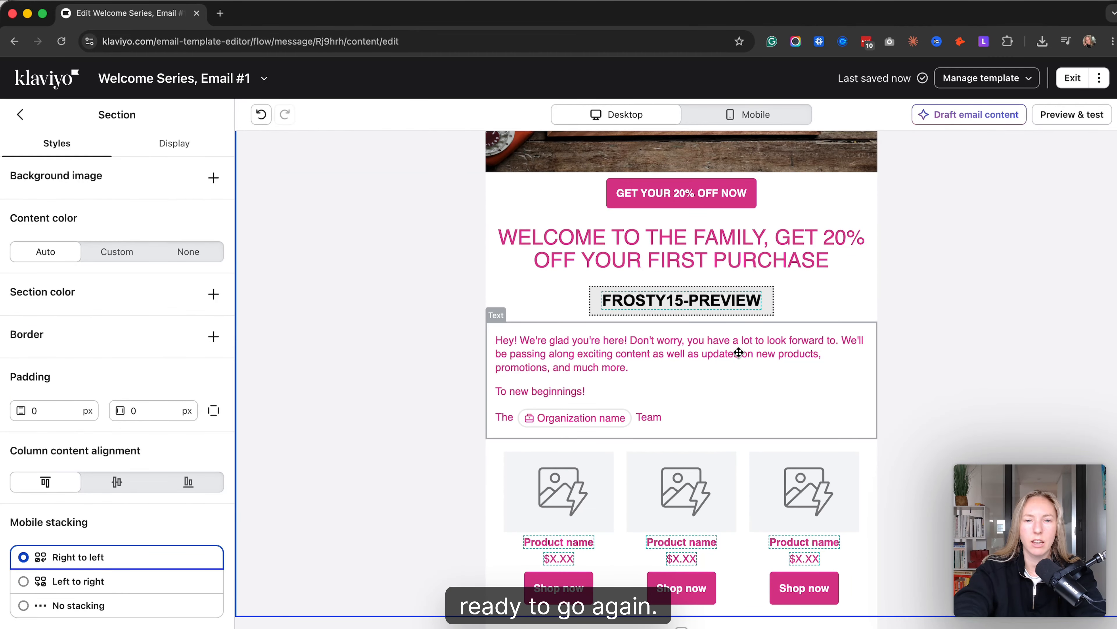
scroll(770, 227, up, 10)
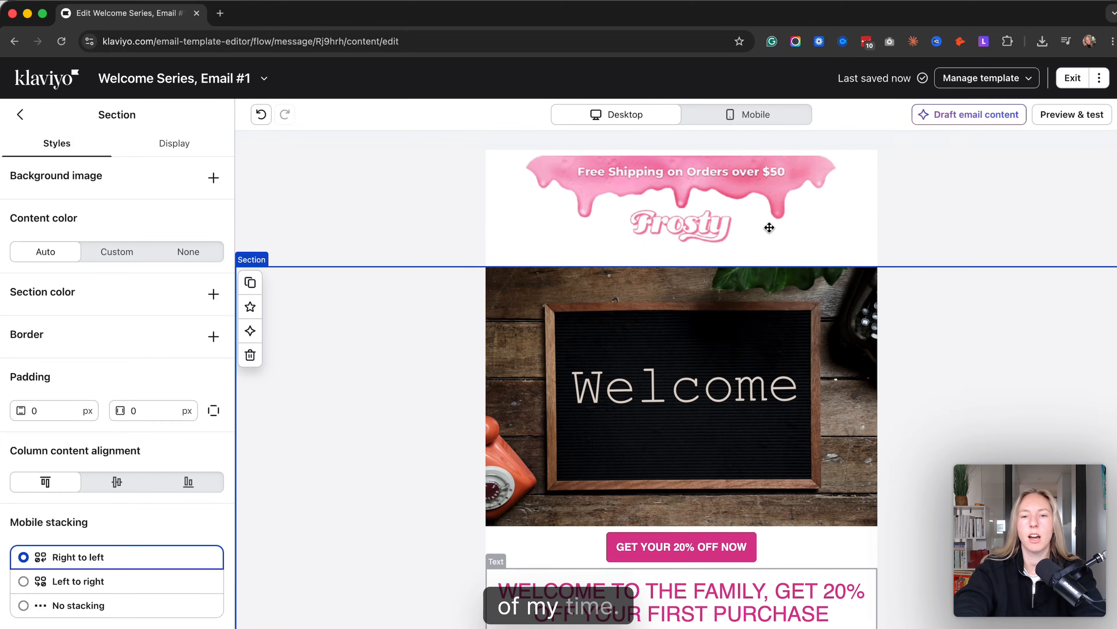
click(741, 211)
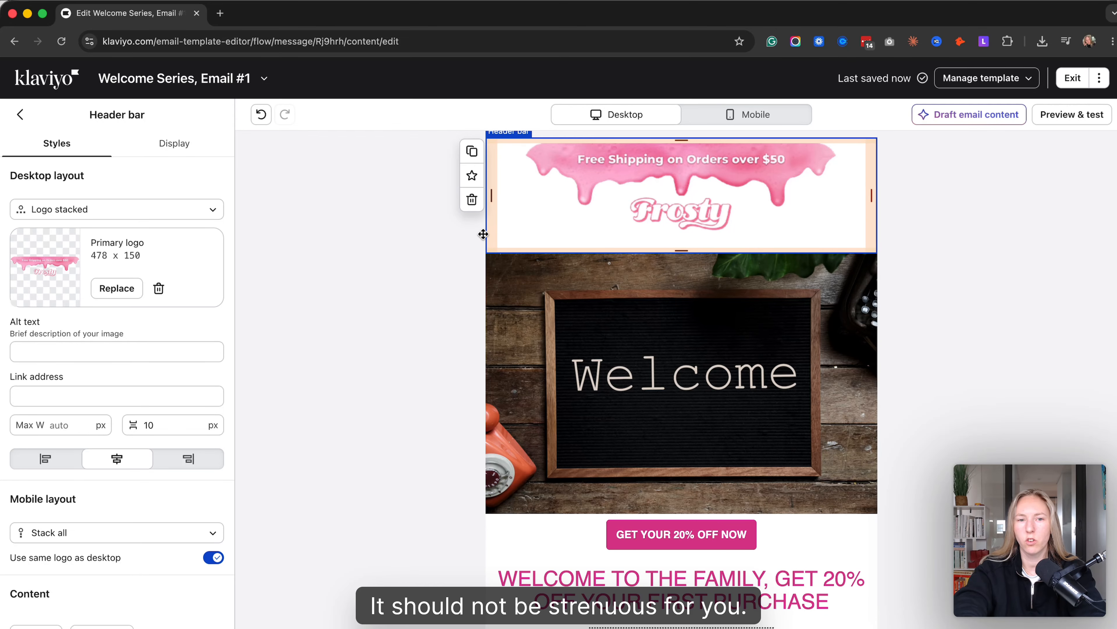
click(471, 199)
click(598, 193)
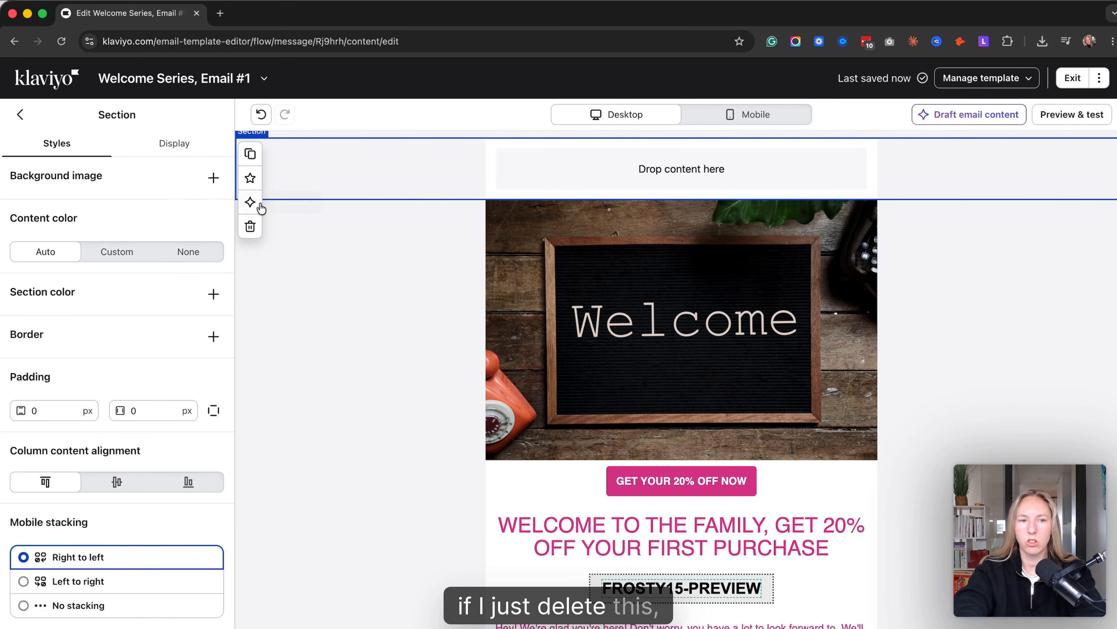
click(250, 225)
scroll(787, 425, down, 5)
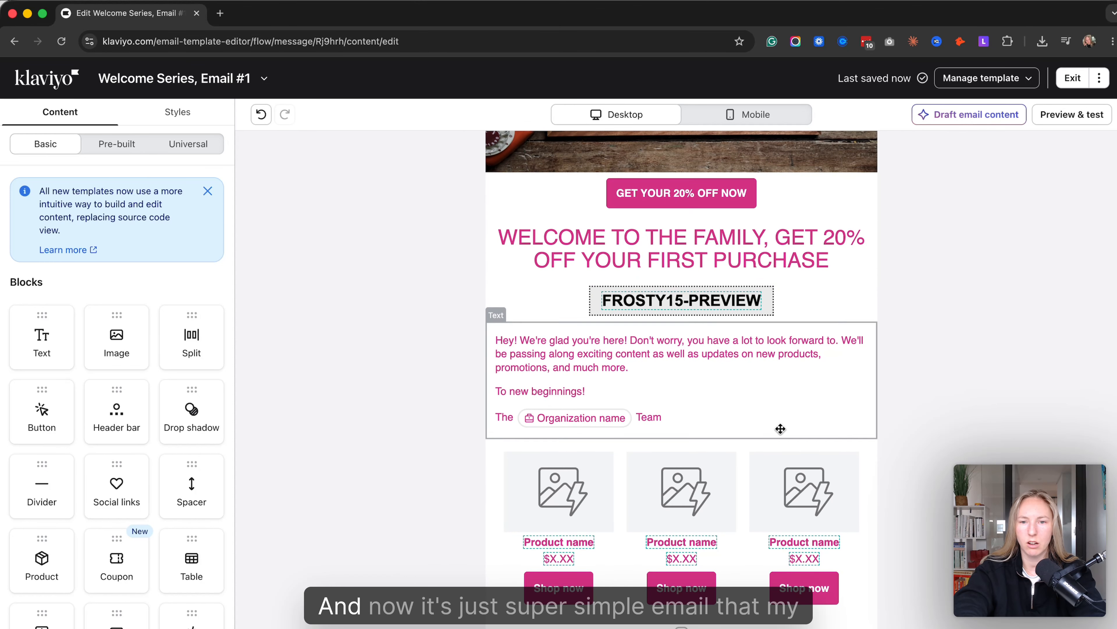
- Look over the first welcome email, close its editor and return to the welcome series flow
scroll(781, 429, up, 4)
scroll(781, 429, down, 5)
scroll(781, 427, up, 6)
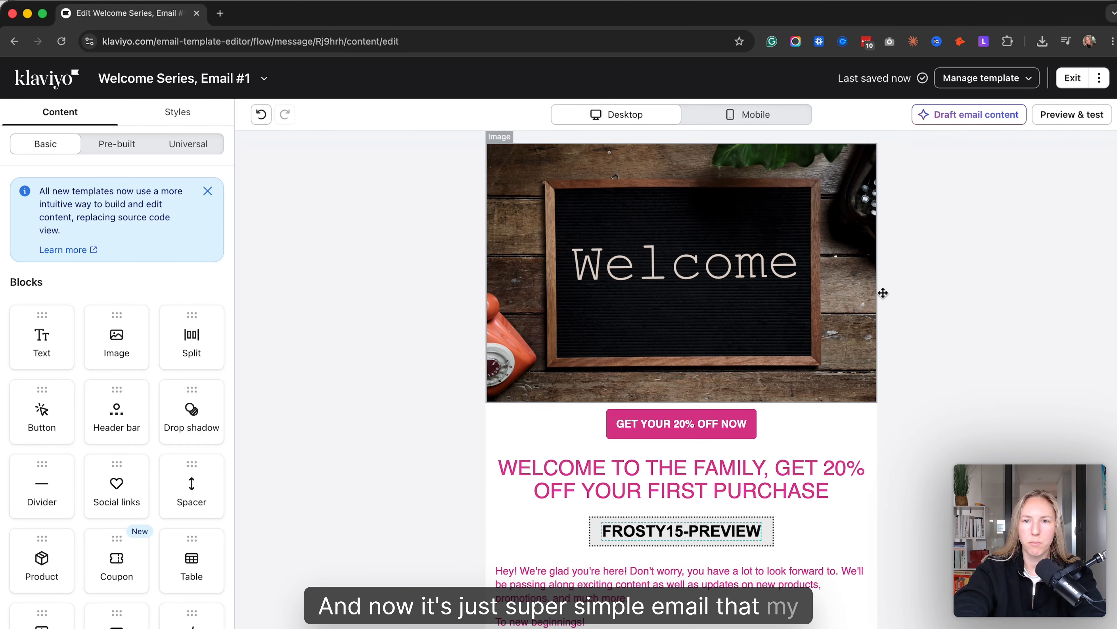
click(1072, 78)
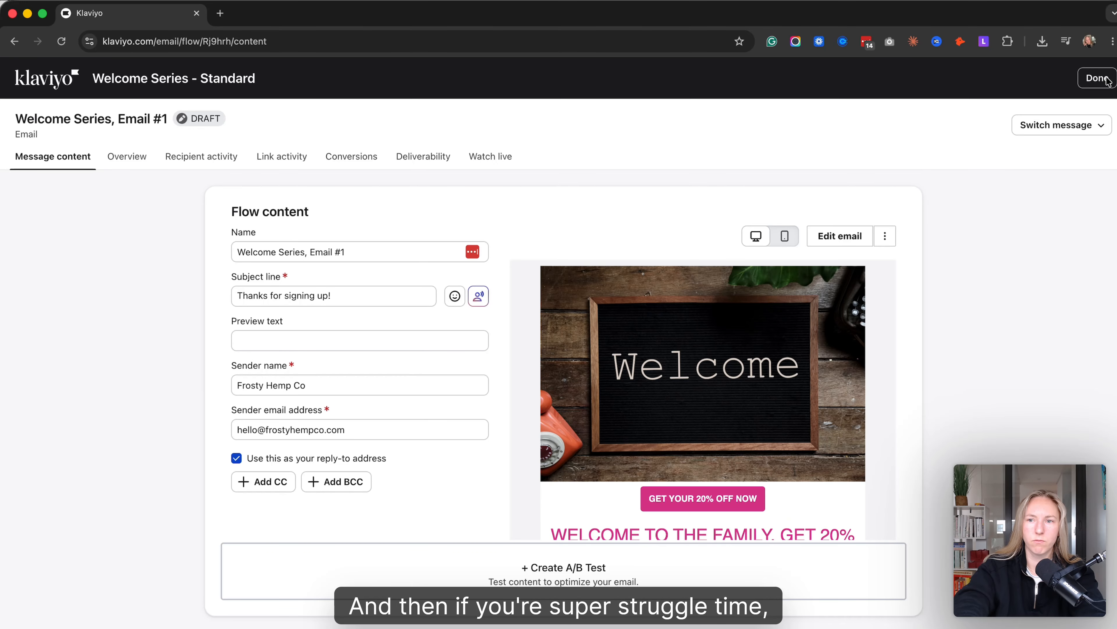
click(1095, 79)
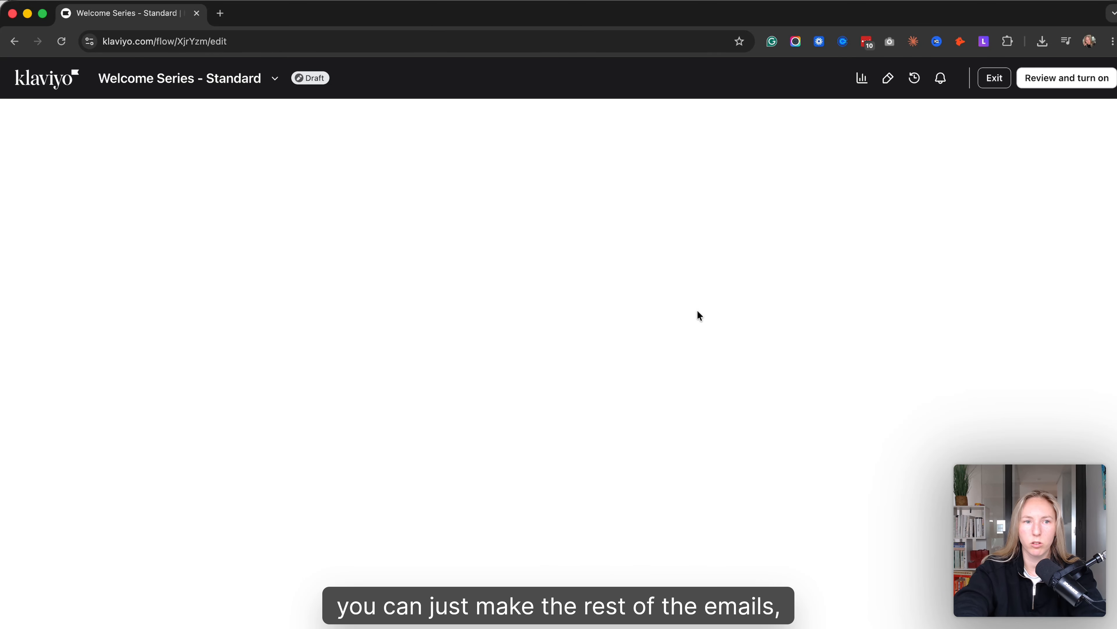
- Delete the "Welcome Series, Email #3" message from the end of the flow
scroll(629, 269, down, 3)
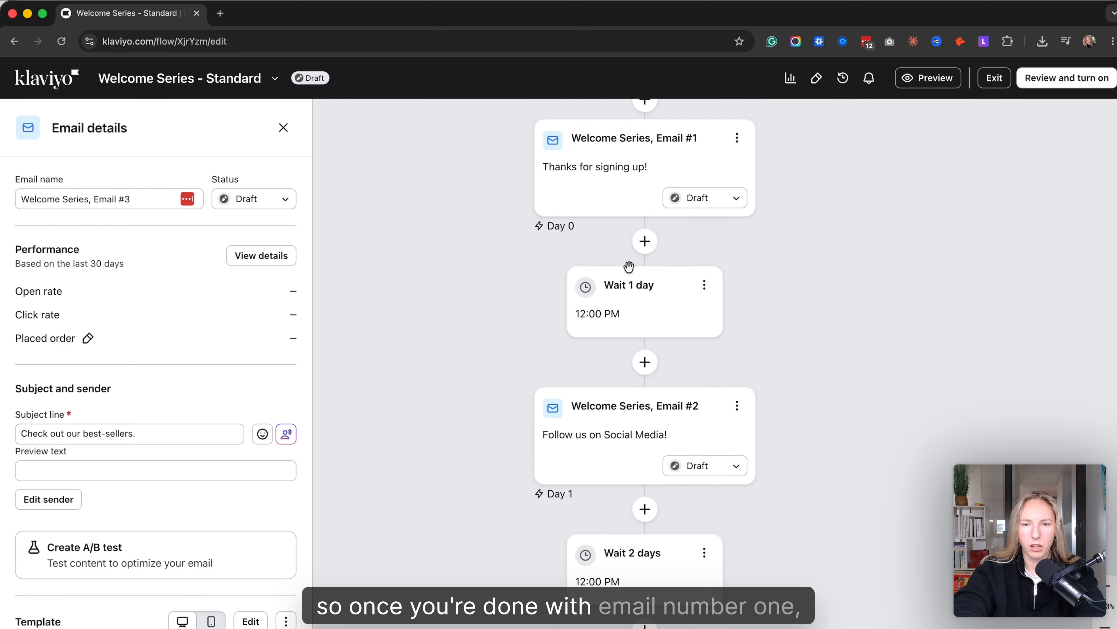
scroll(630, 266, down, 3)
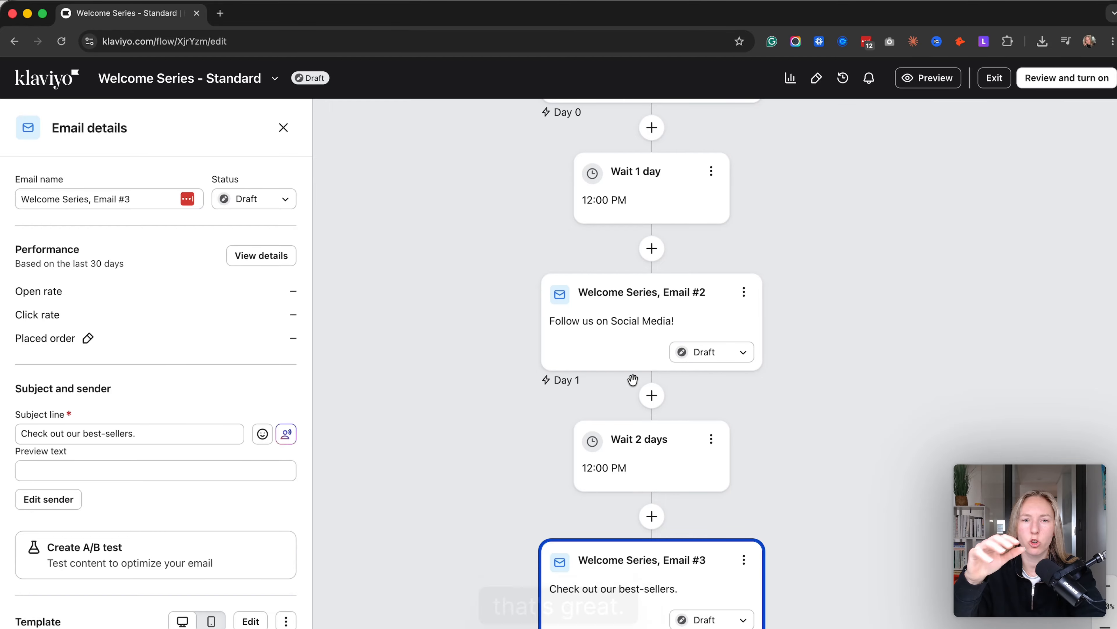
scroll(614, 370, down, 5)
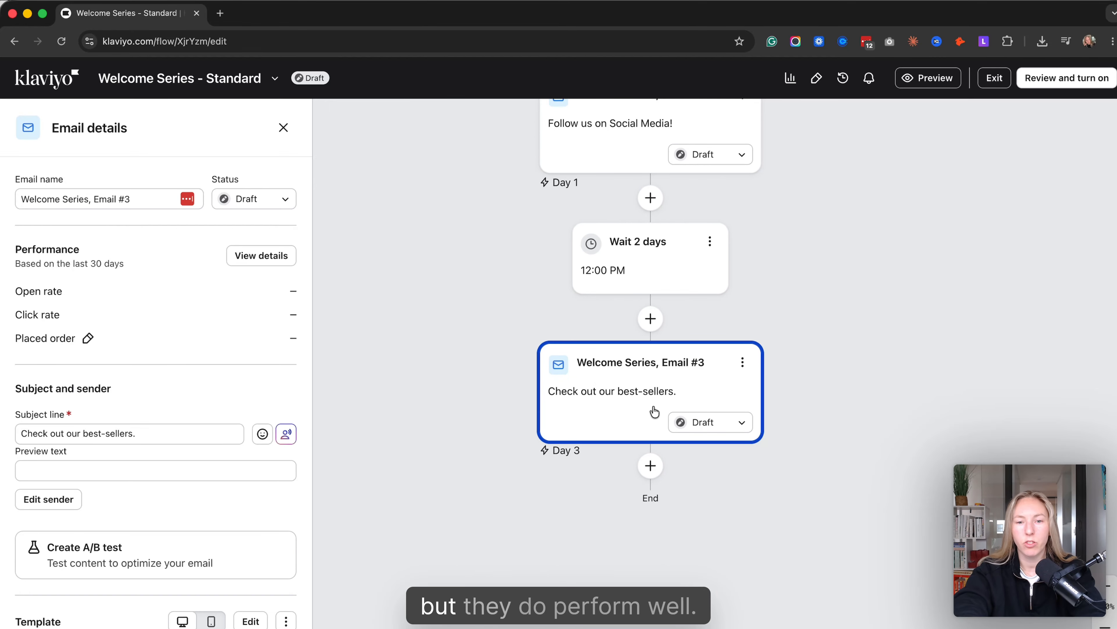
click(742, 361)
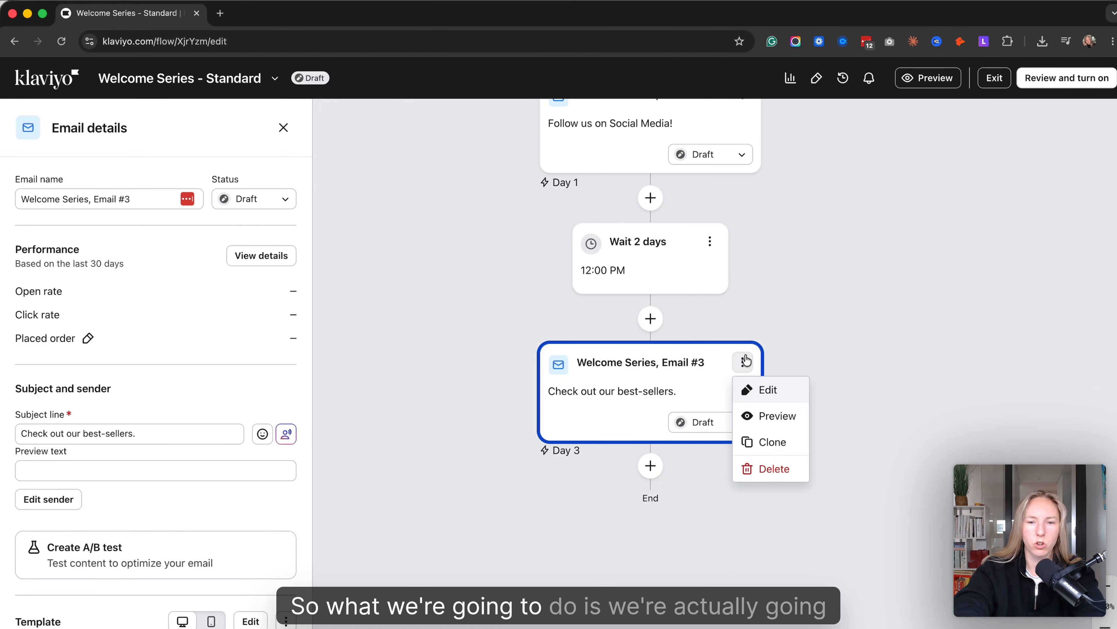
click(751, 466)
click(701, 431)
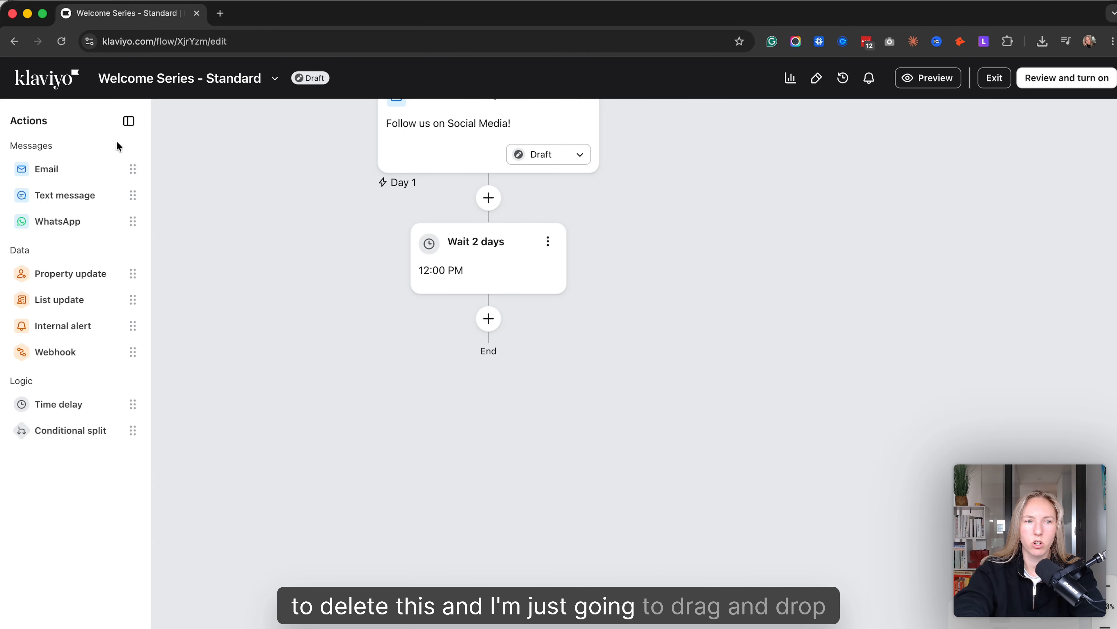
- Add a new email after the 2-day wait and create it as a text-only email
drag(119, 169, 522, 334)
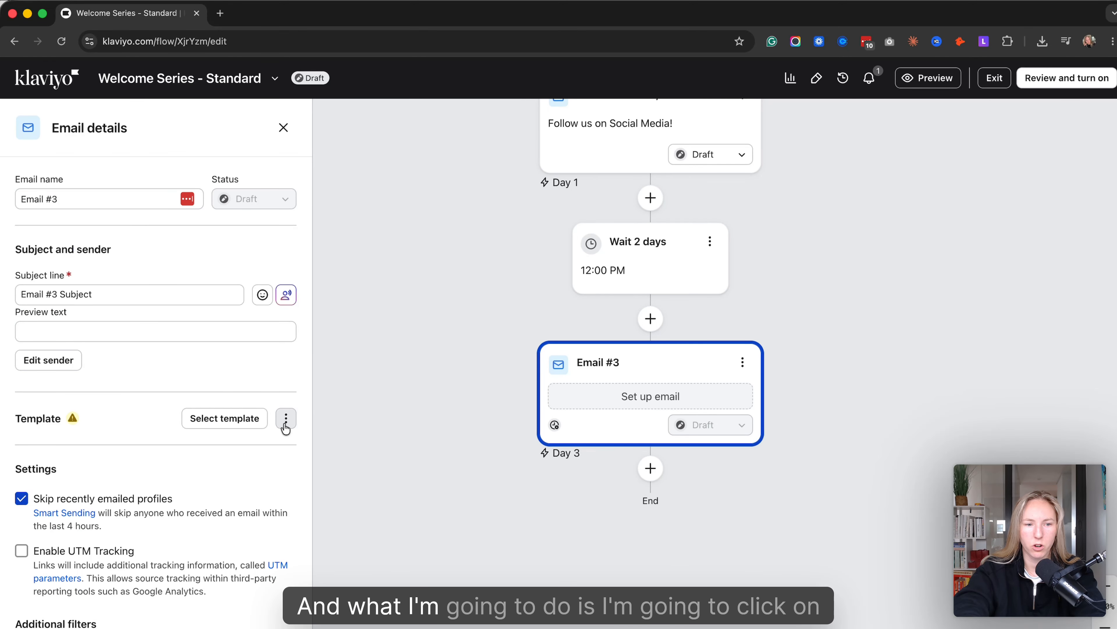
click(286, 418)
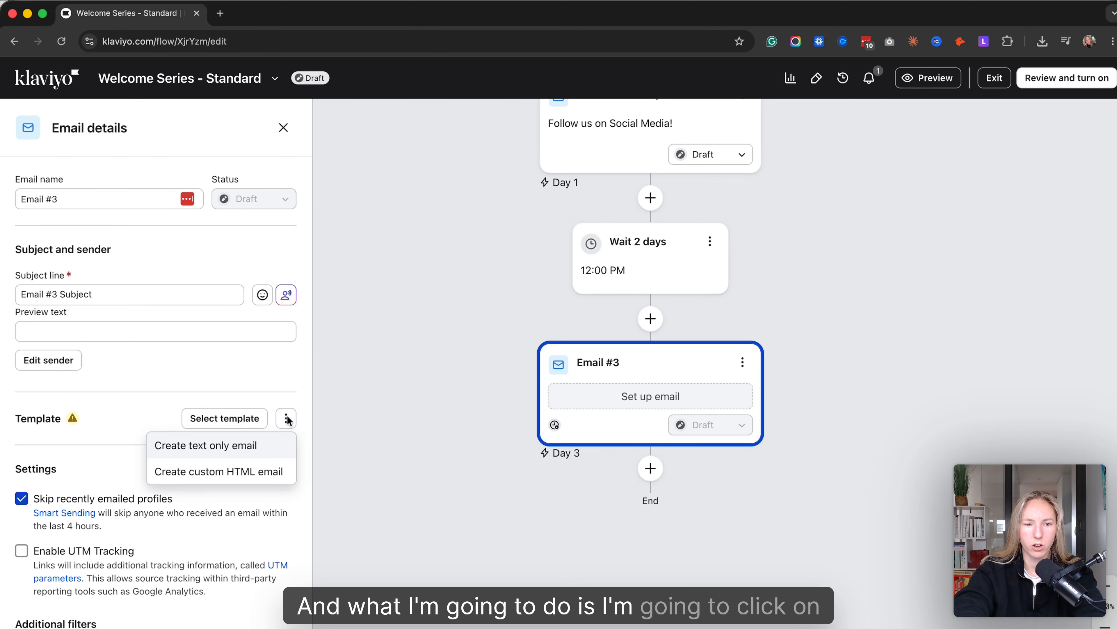
click(251, 446)
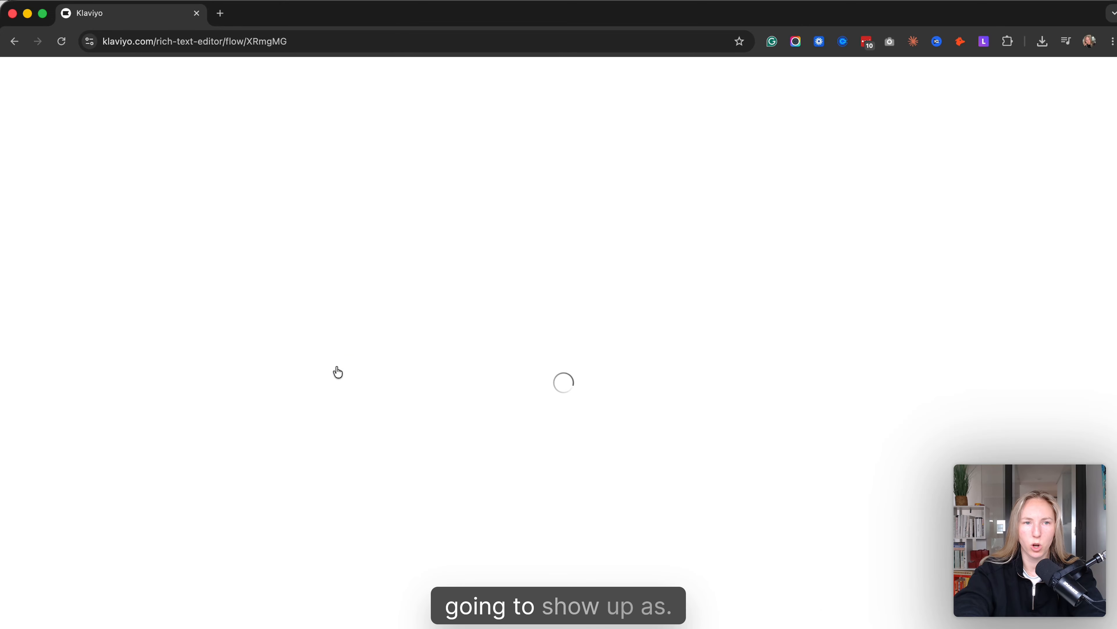
- Replace the placeholder email body with the opening line "Hey, just wanted out as the founder of Frosty"
click(135, 412)
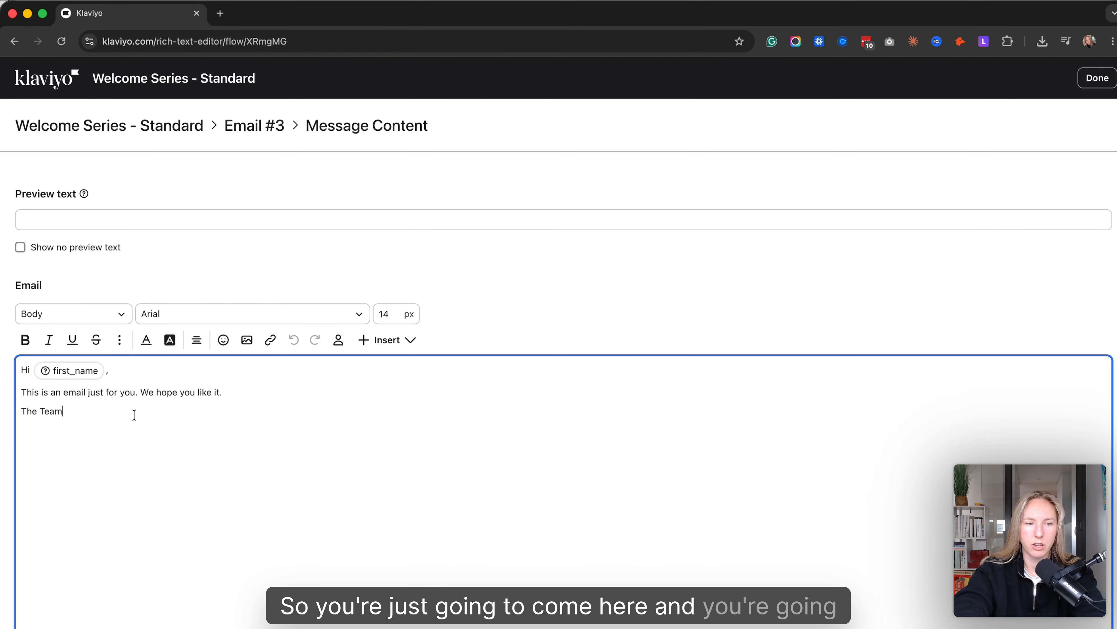
key(super+a)
text(Hey)
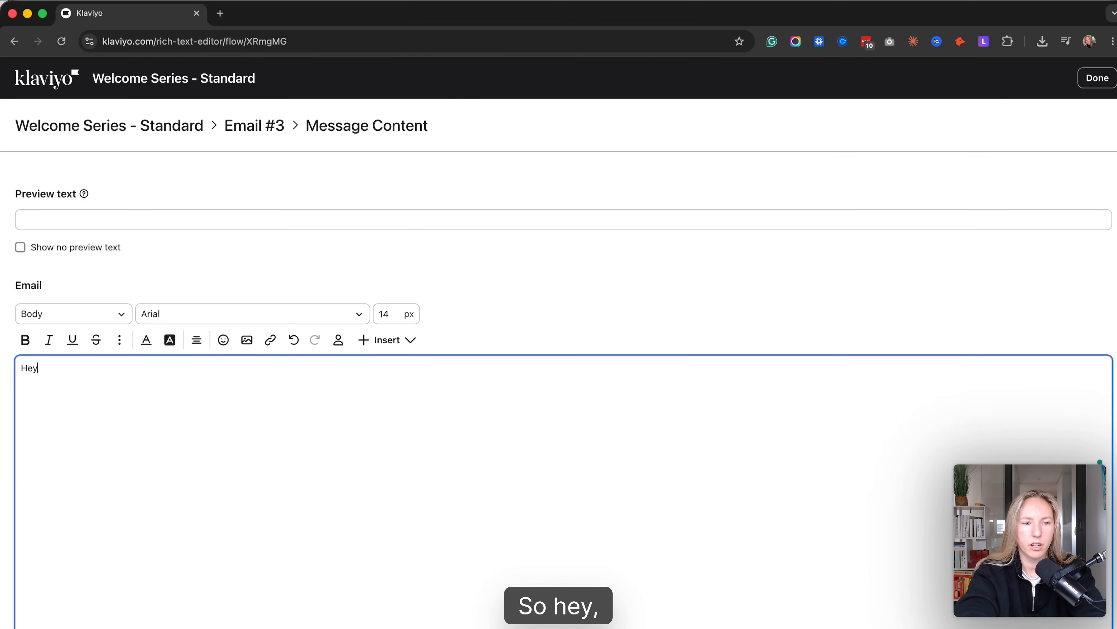
text(, j)
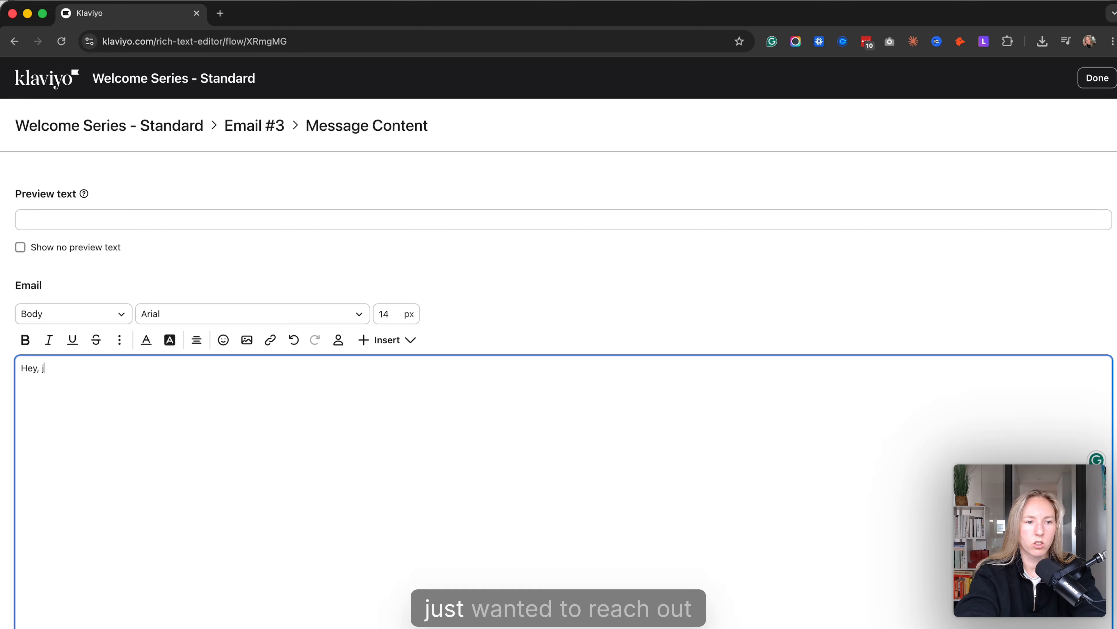
text(ust wanted out a)
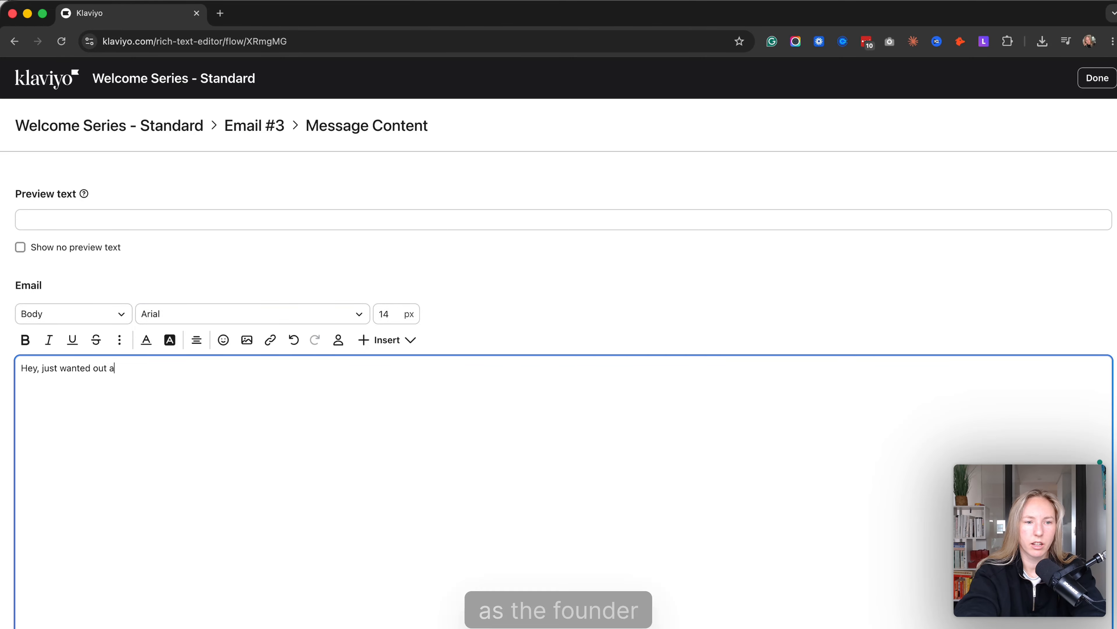
text(s the founder of Frosty)
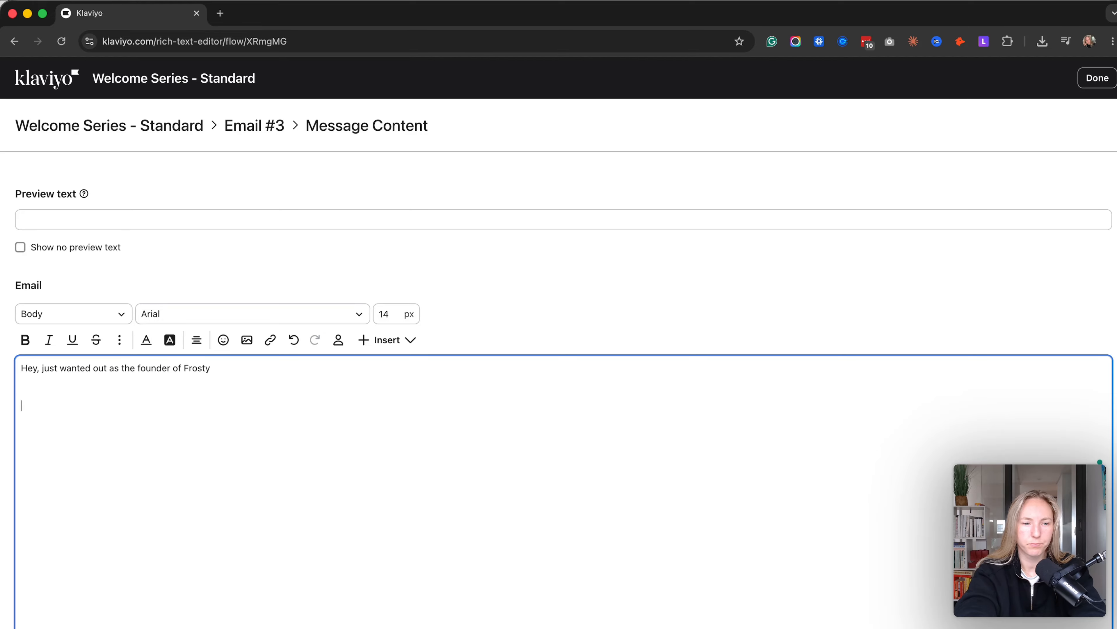
text(I wanted to thank you)
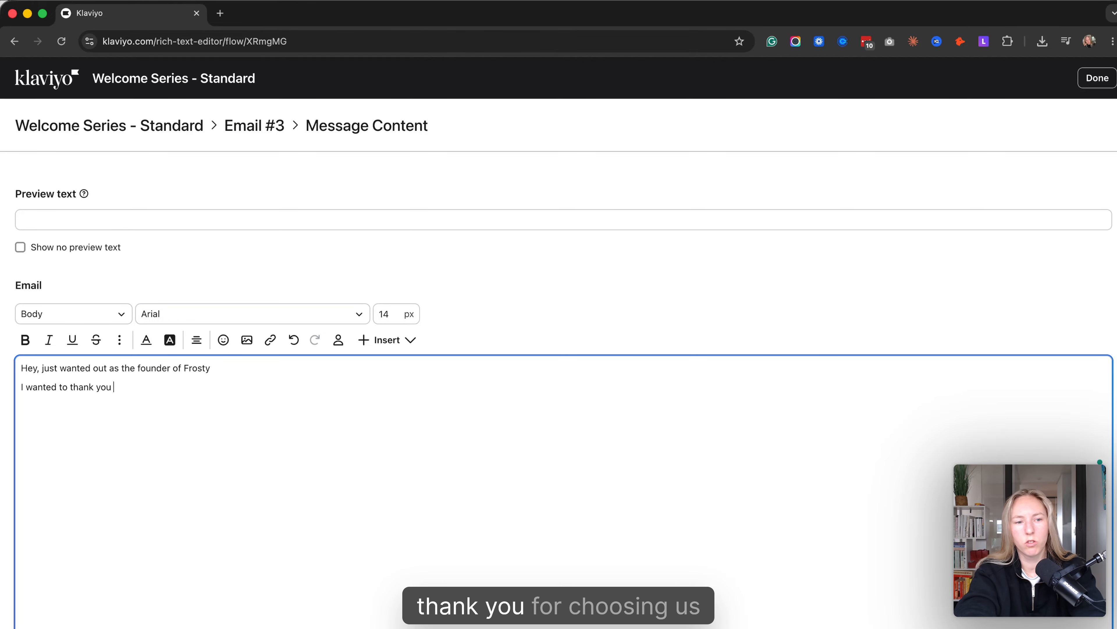
text( for choosing us)
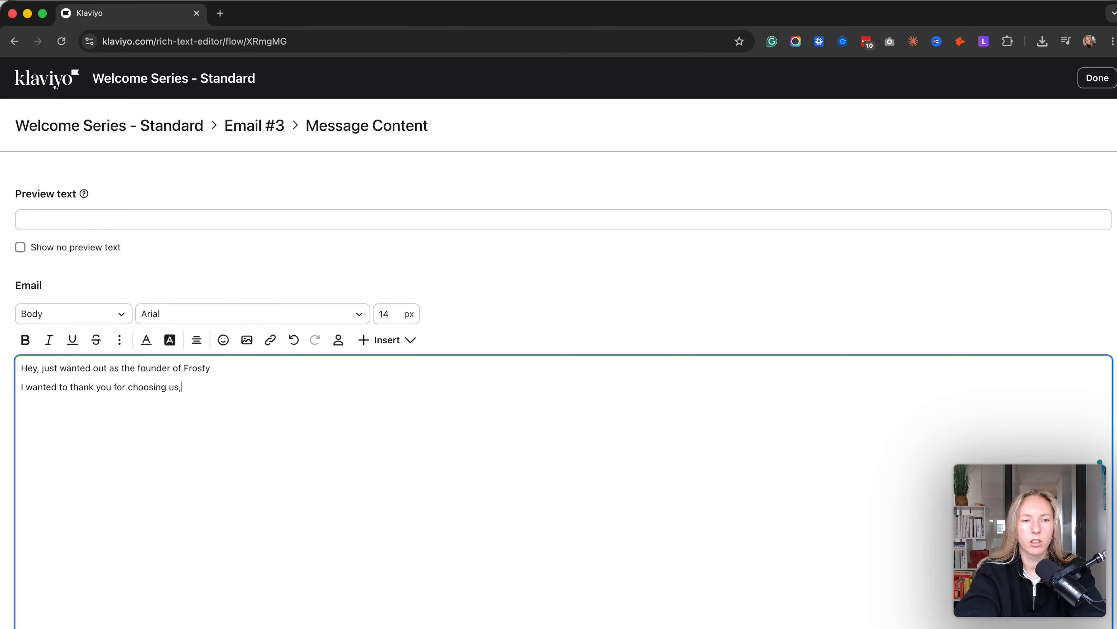
text(, and recommend some)
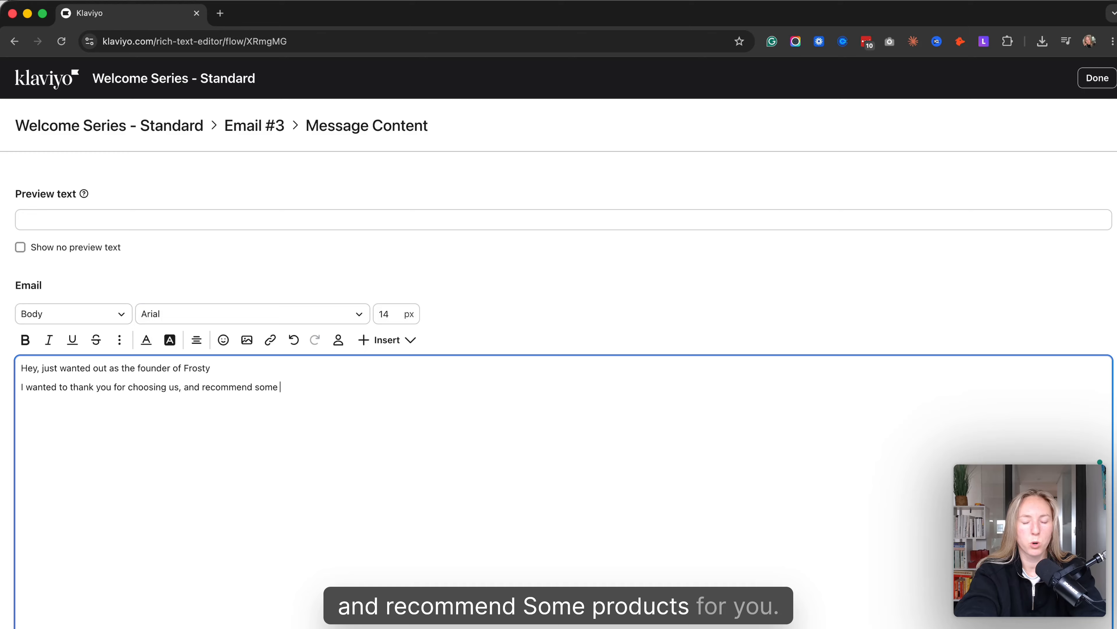
text( products )
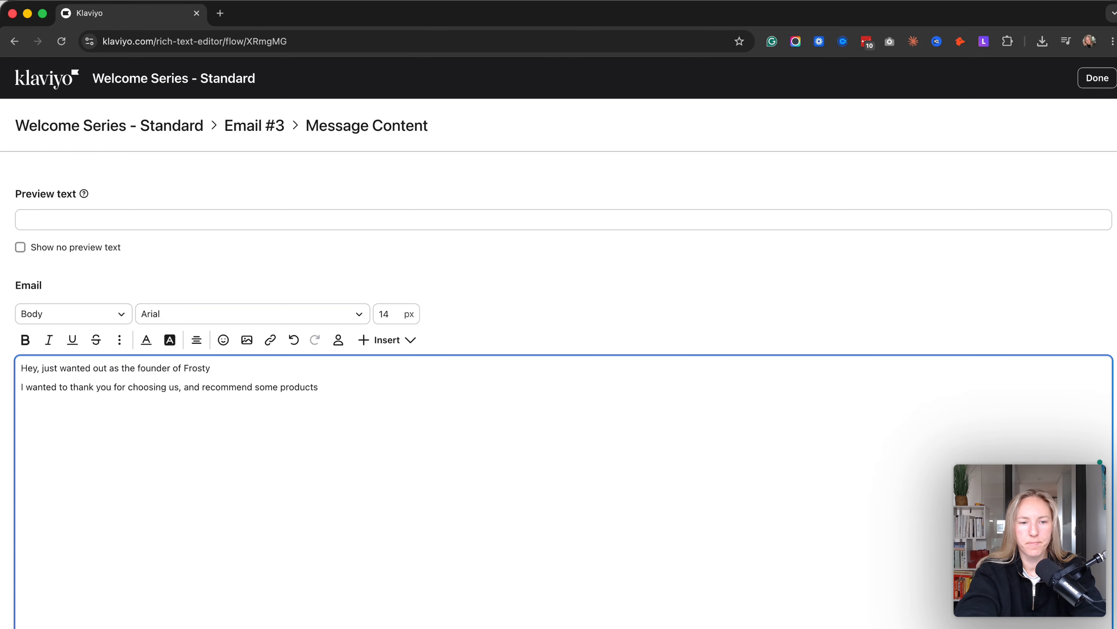
text(for you (do)
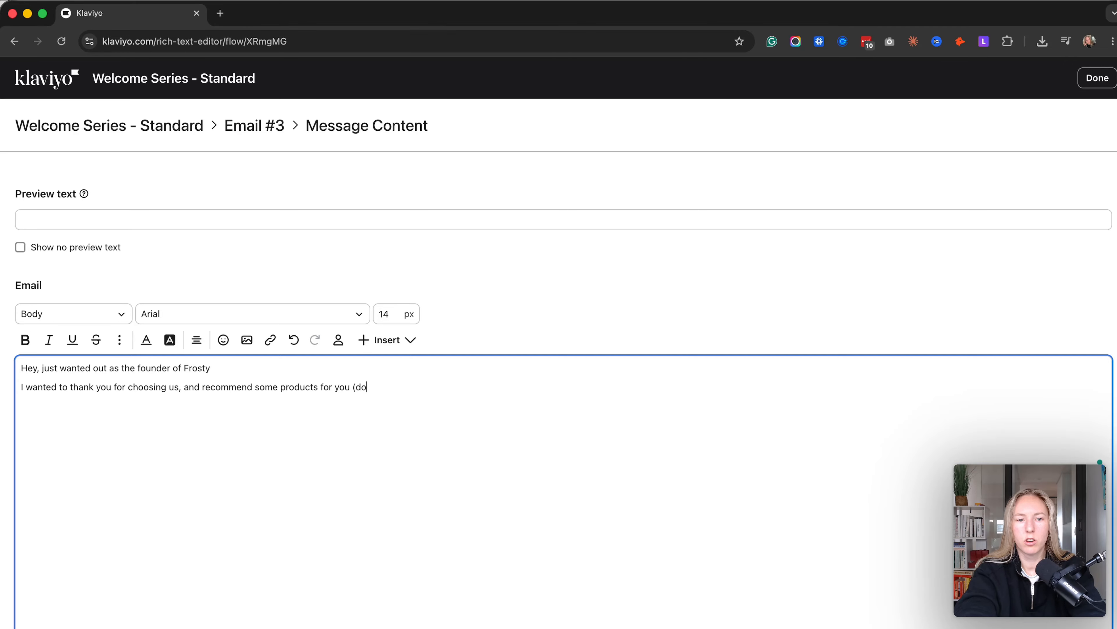
text(n't forget to use)
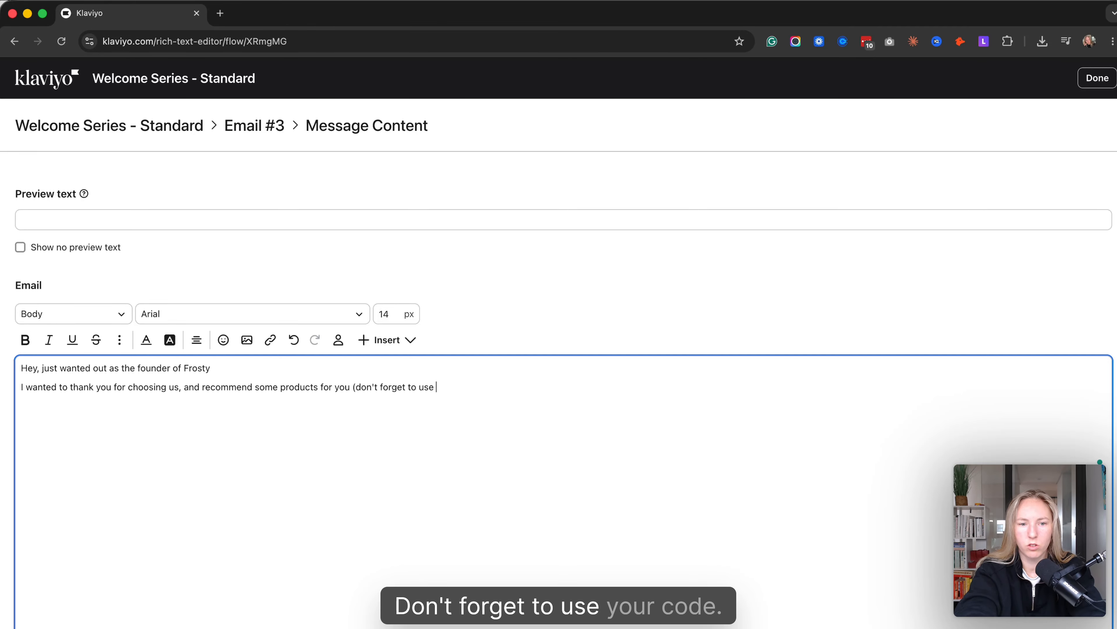
text( FROST)
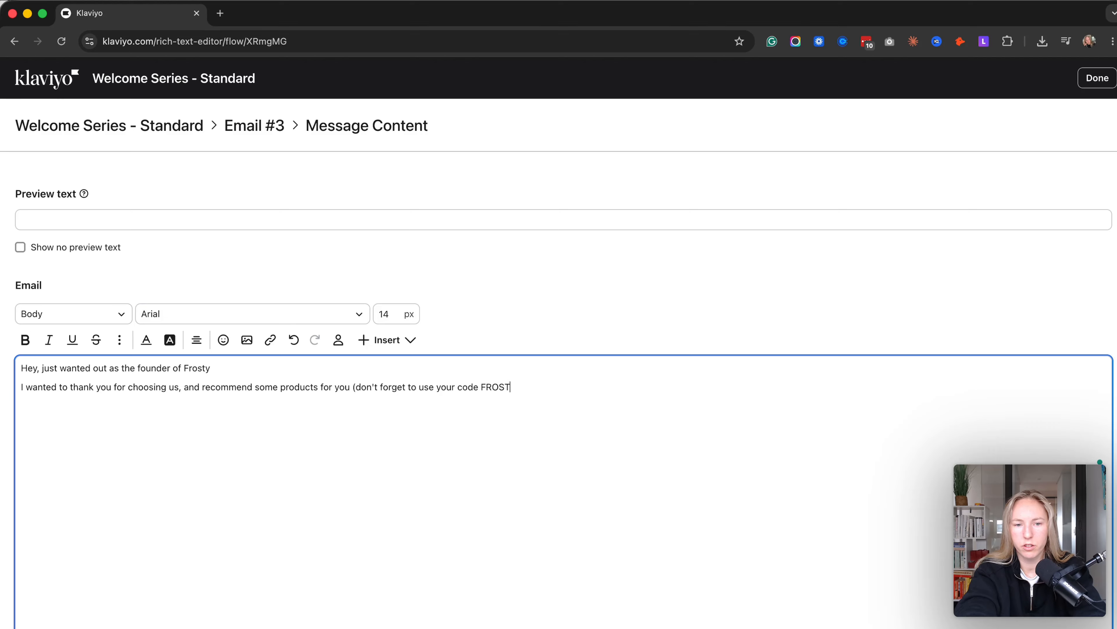
text(Y20)
- Complete the second line with the bracketed reminder "(don't forget to use your code FROSTY15 to get these products at a discount)"
key(BackSpace)
key(BackSpace)
text(15)
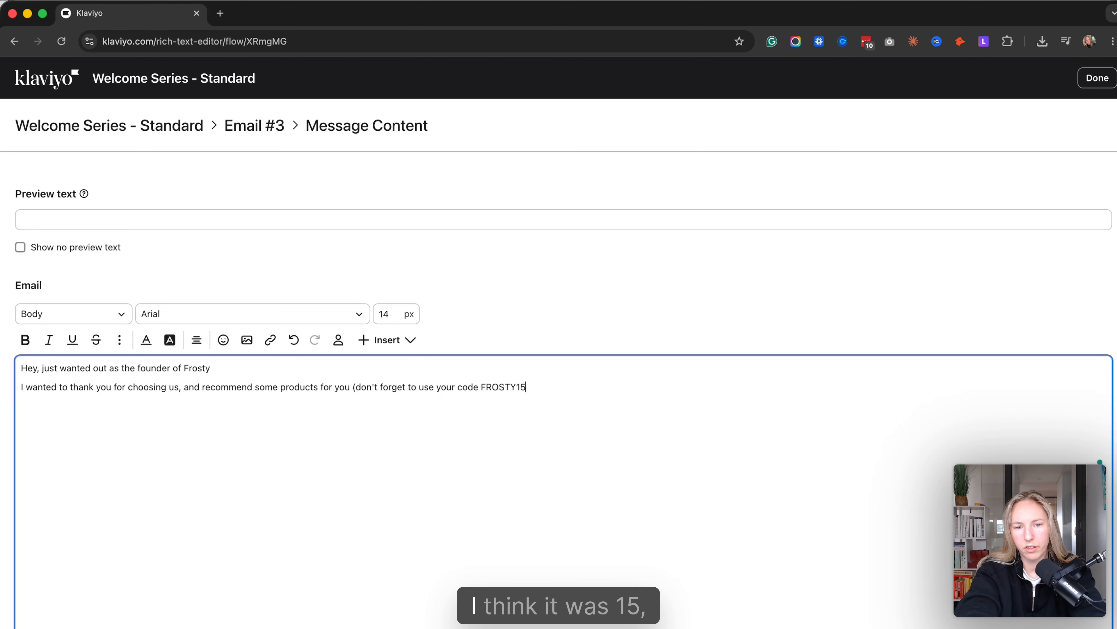
key(Caps_Lock)
text(to g)
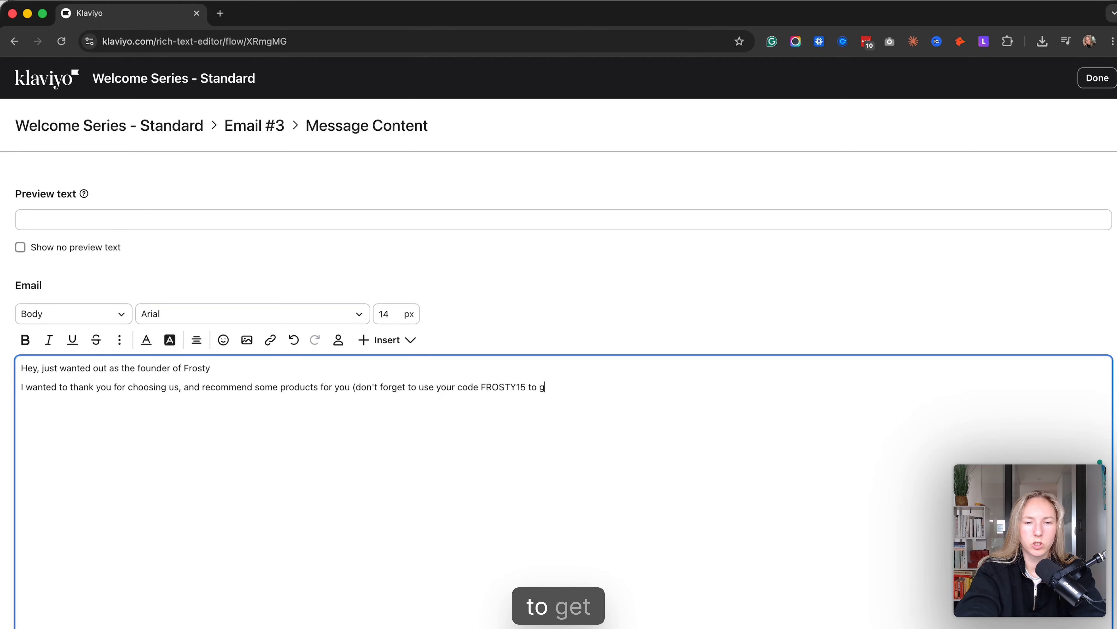
text(et these products at a)
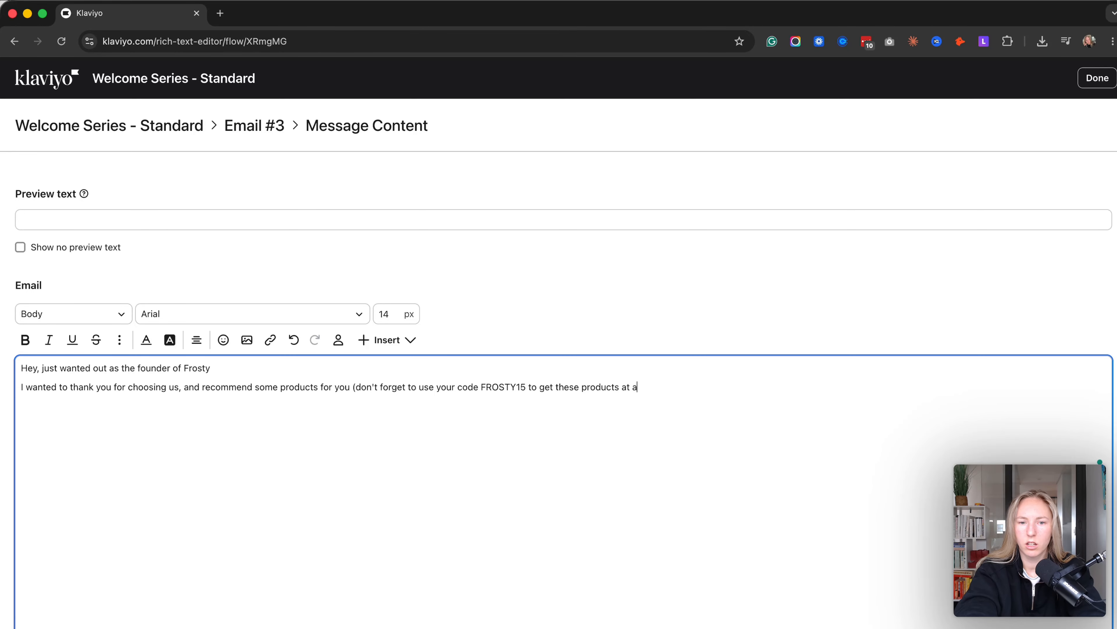
text( discount))
- Close the email body with "Thanks!" after a blank line, and finish the message to return to the flow
key(Return)
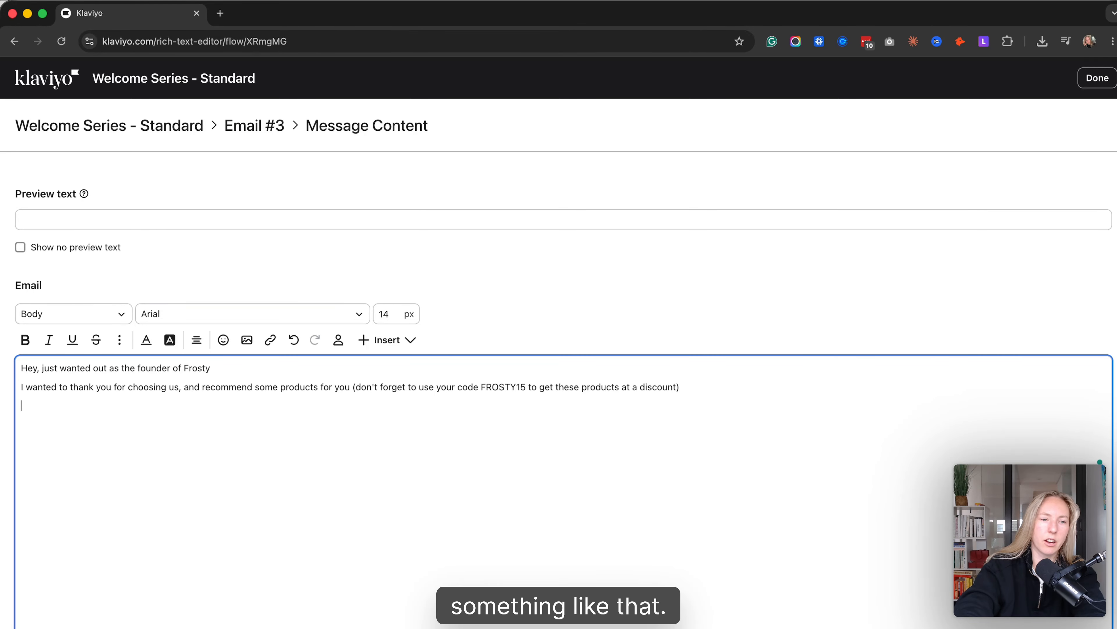
key(Return)
text(Thanks!)
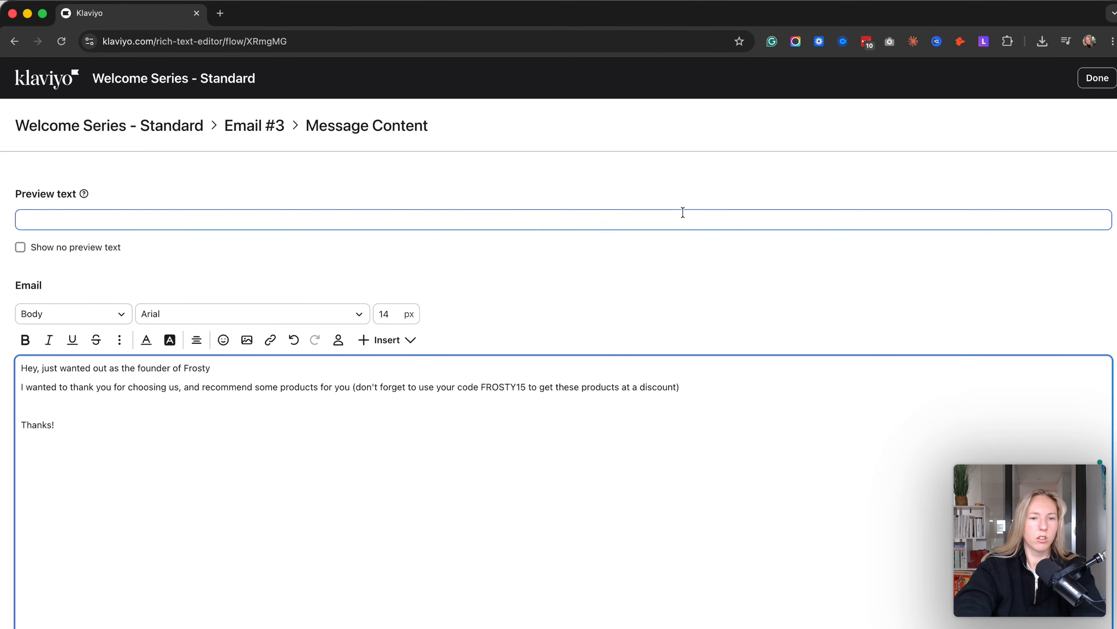
scroll(730, 325, up, 2)
click(1096, 87)
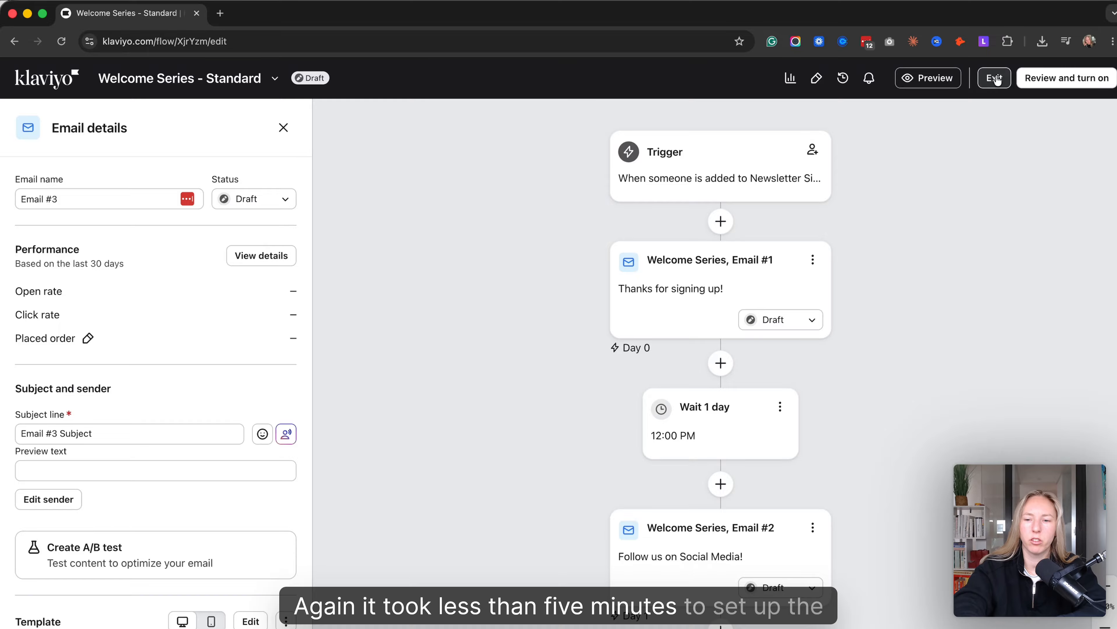
- Close the email details, exit the welcome series flow and start creating a new flow
scroll(487, 438, right, 2)
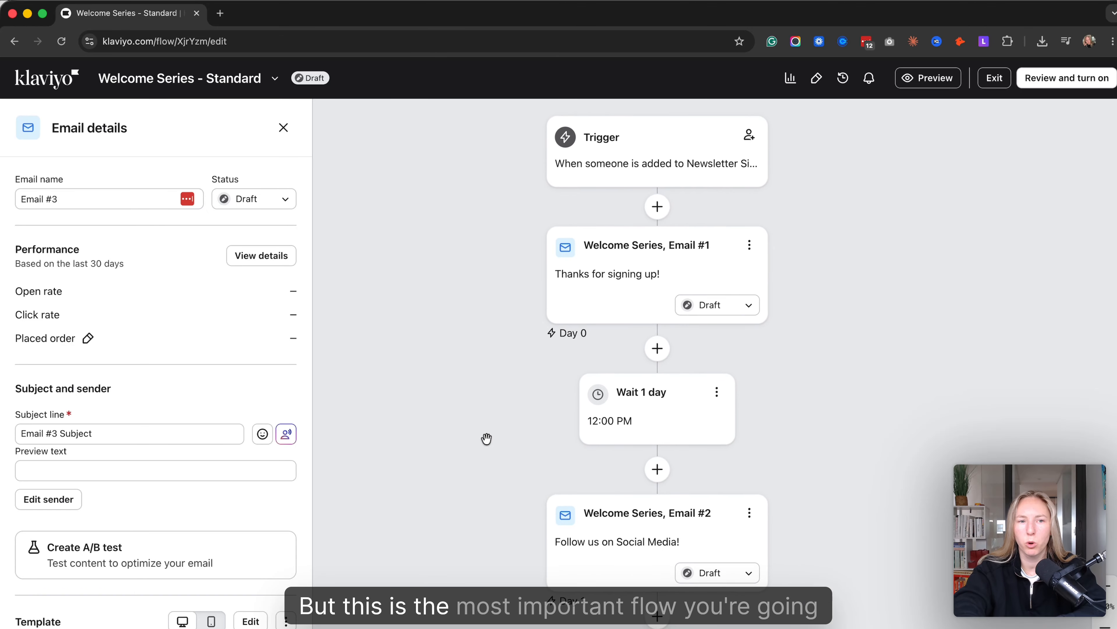
click(283, 128)
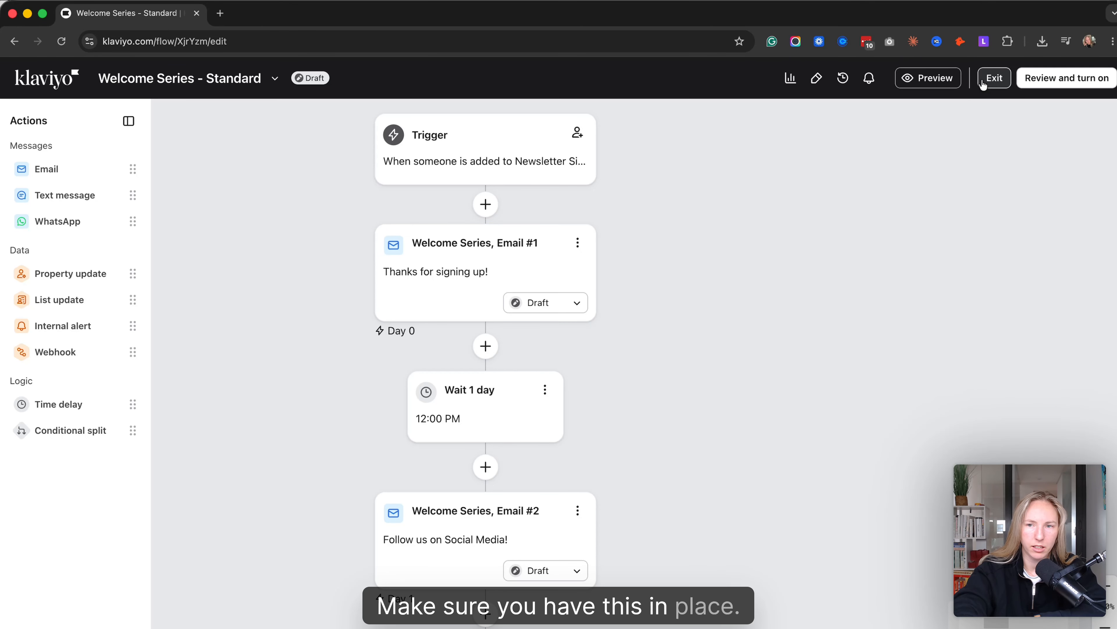
click(994, 78)
click(1091, 113)
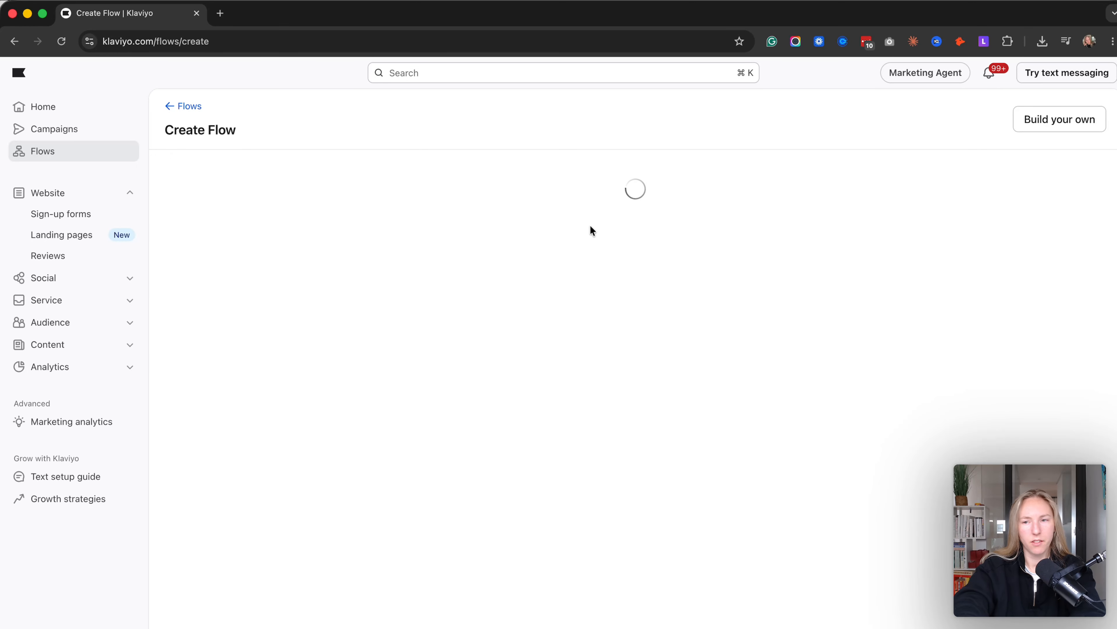
- Search the flow templates for "cart" and open the Abandoned Cart Reminder with the Shopify Added to Cart trigger and email plus SMS
click(451, 174)
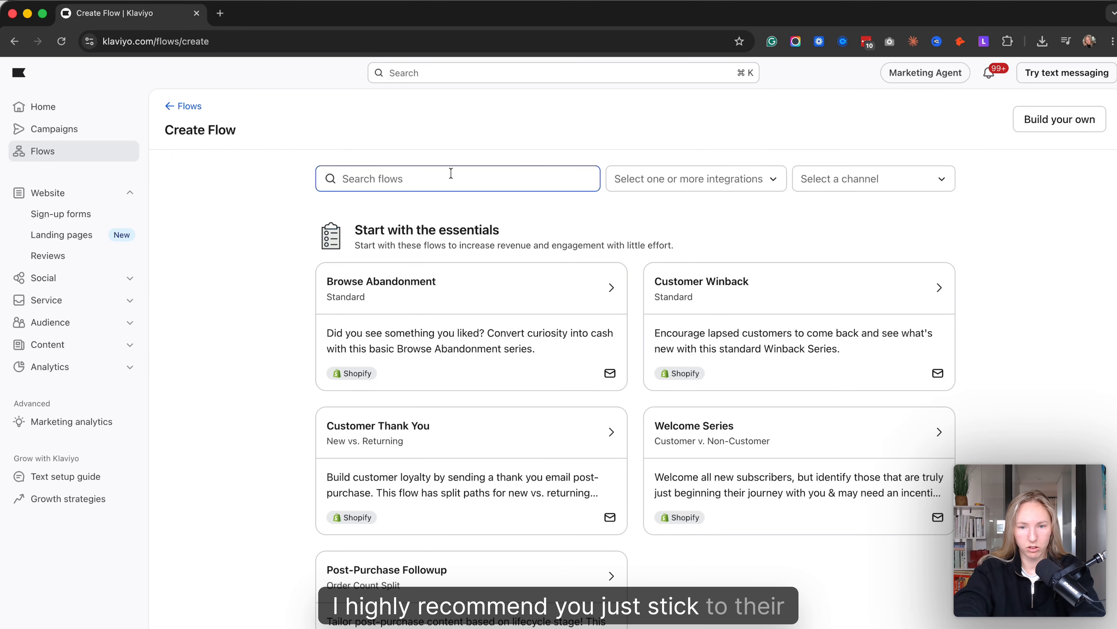
click(450, 172)
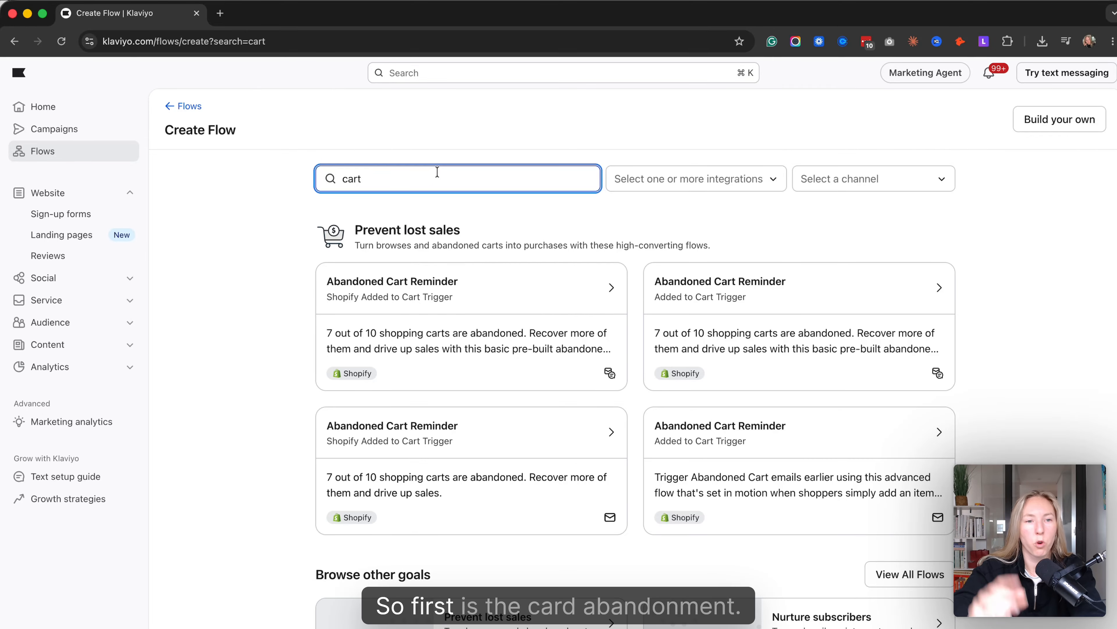
click(496, 300)
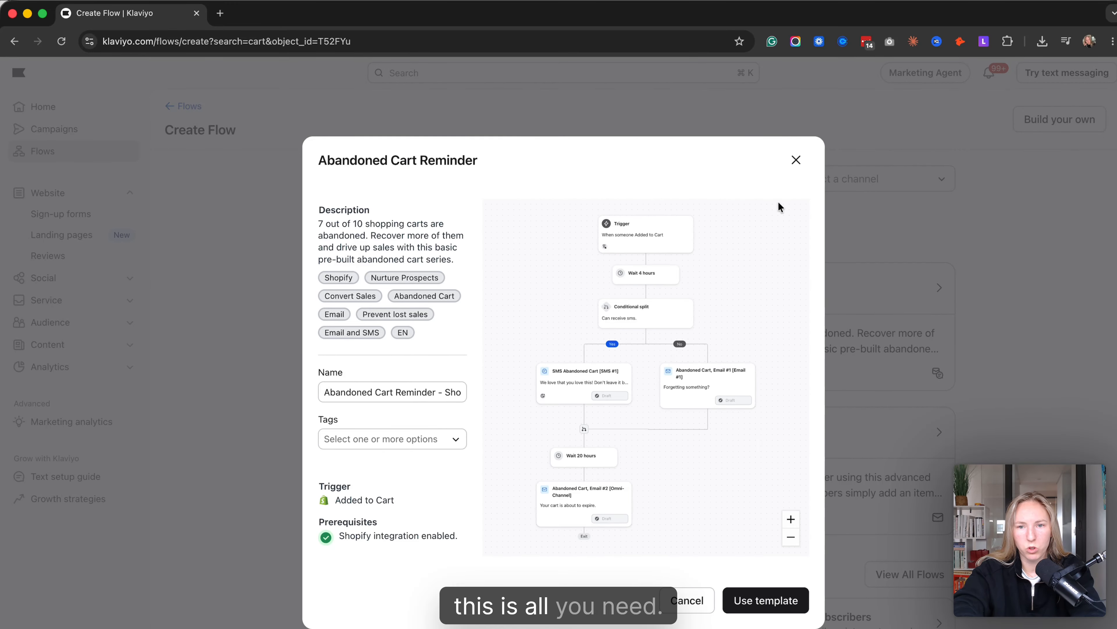
- Close the email plus SMS template preview and review the email-only Abandoned Cart Reminder with the Added to Cart trigger and its prerequisites
click(796, 160)
scroll(751, 339, down, 2)
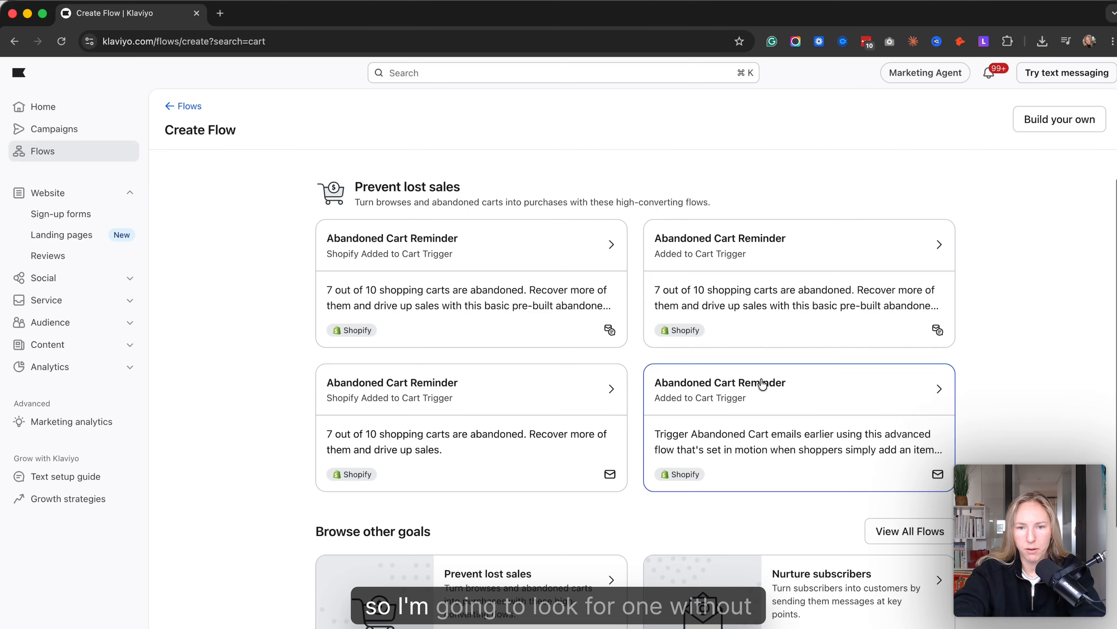
scroll(762, 384, down, 3)
click(824, 324)
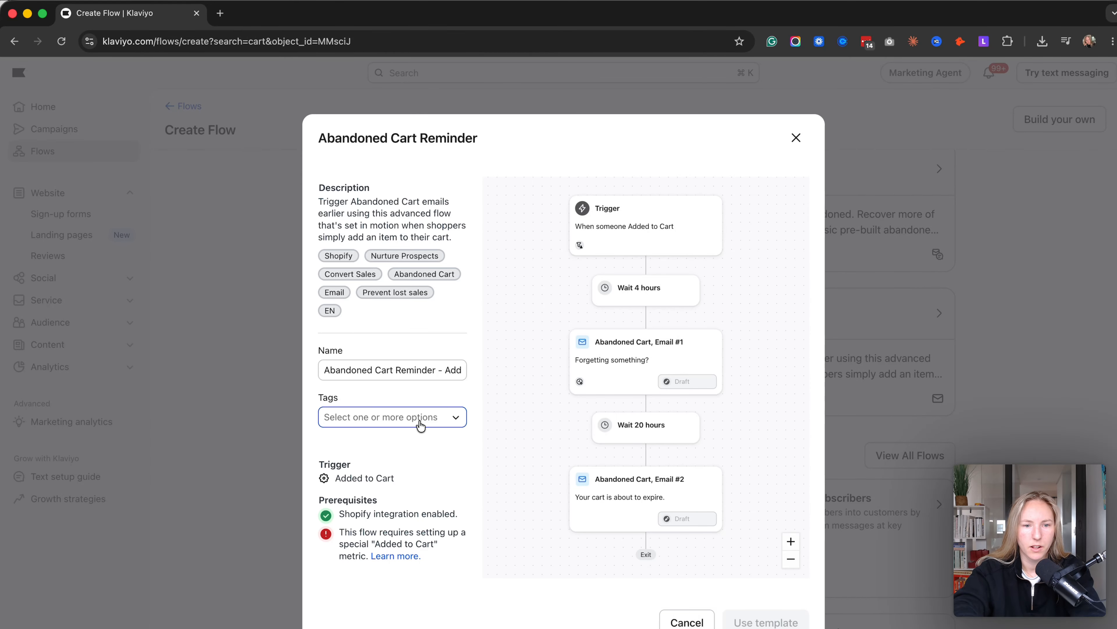
click(432, 371)
click(318, 443)
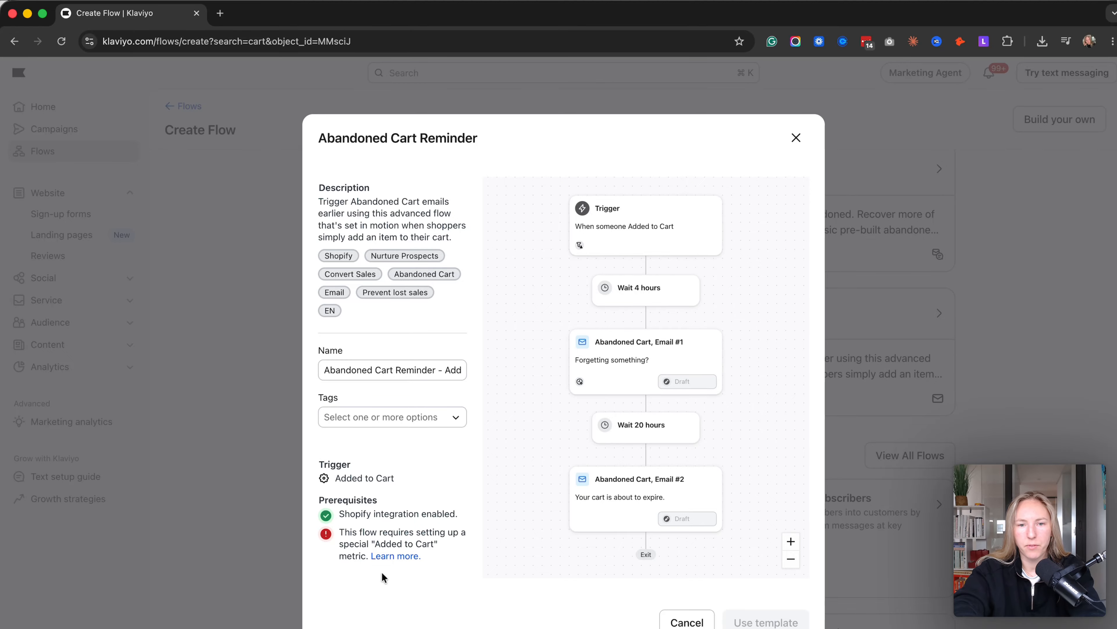
click(794, 140)
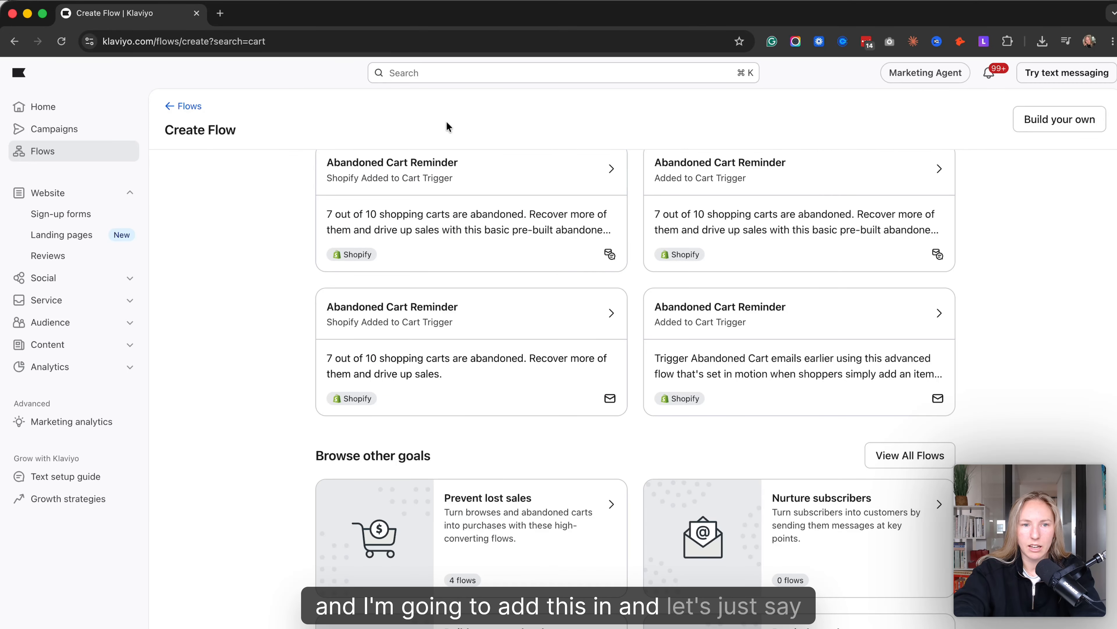
- Search the flow templates for "checkout" and create a flow from the Abandoned Checkout Reminder, Standard (Email & SMS)
scroll(413, 205, up, 3)
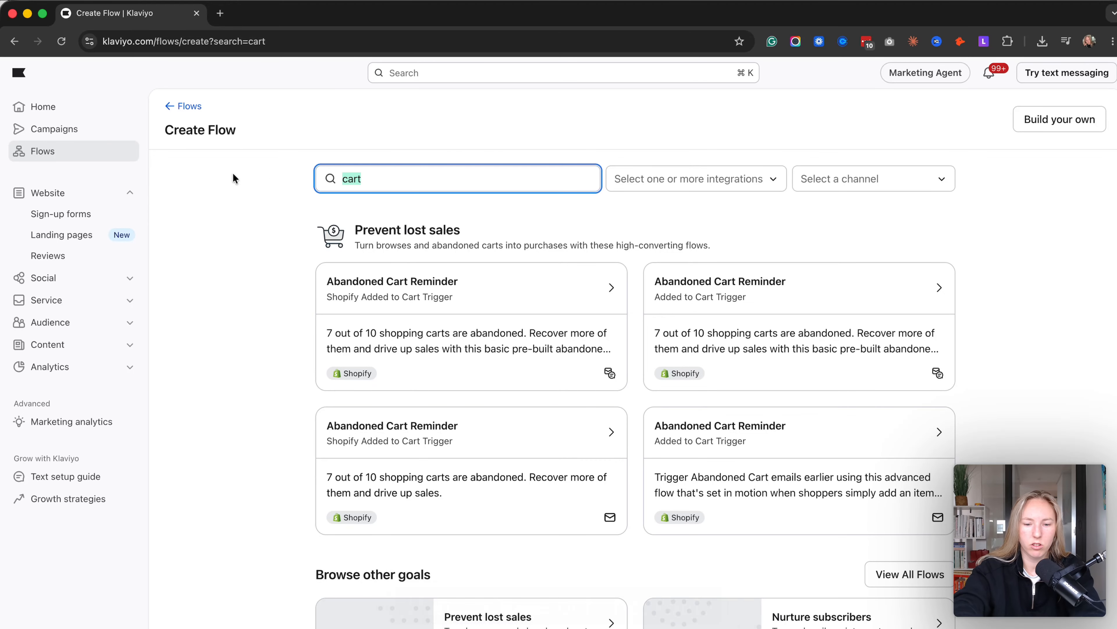
text(checkou)
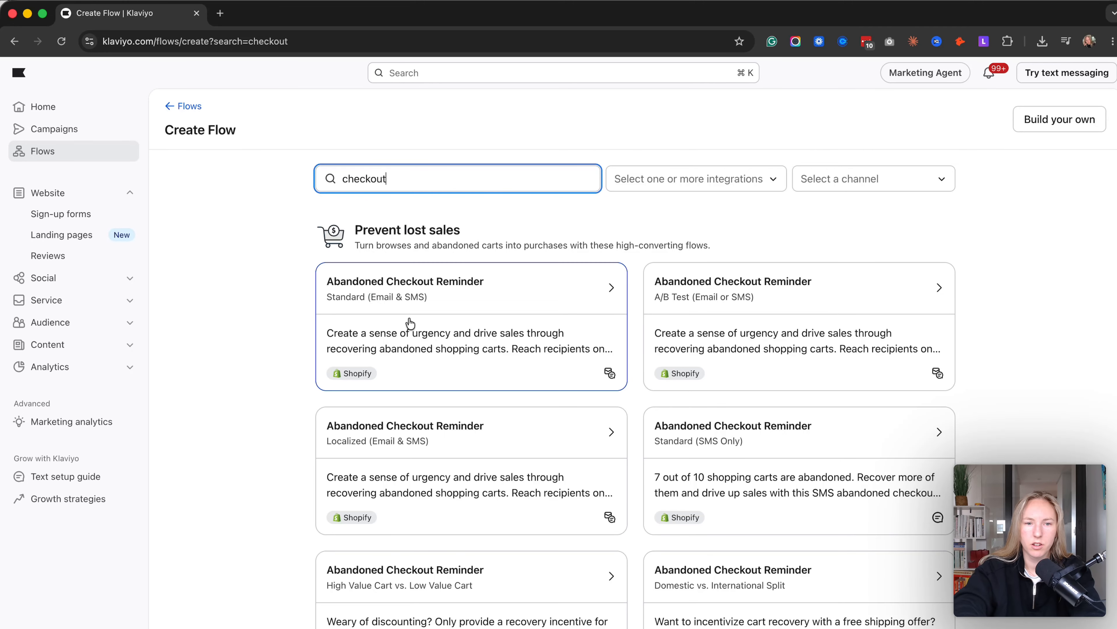
scroll(615, 286, down, 5)
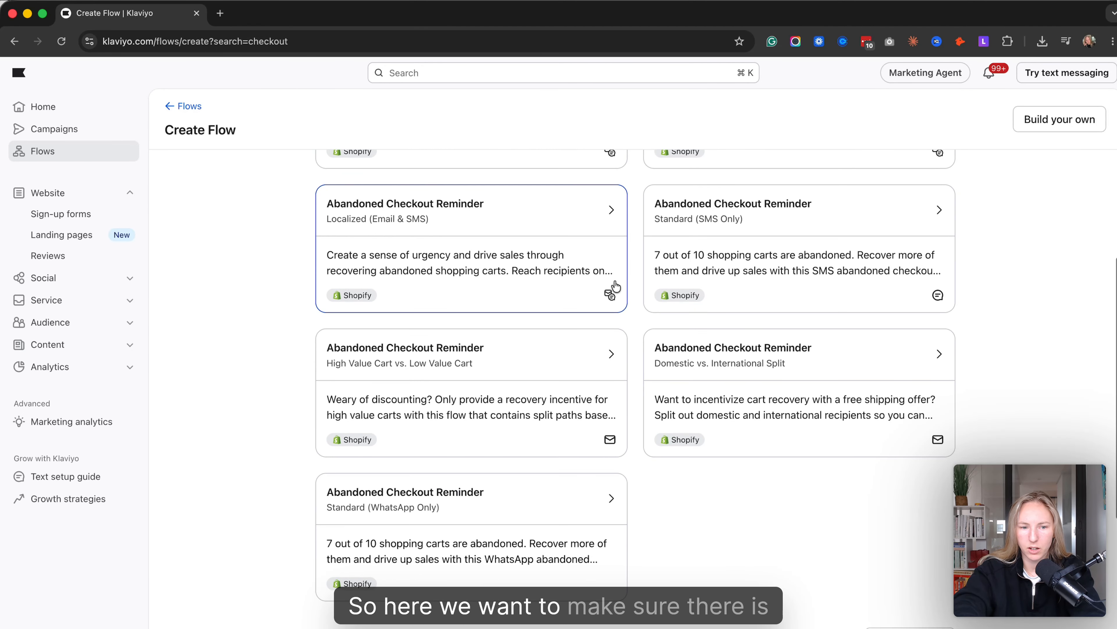
scroll(615, 286, up, 4)
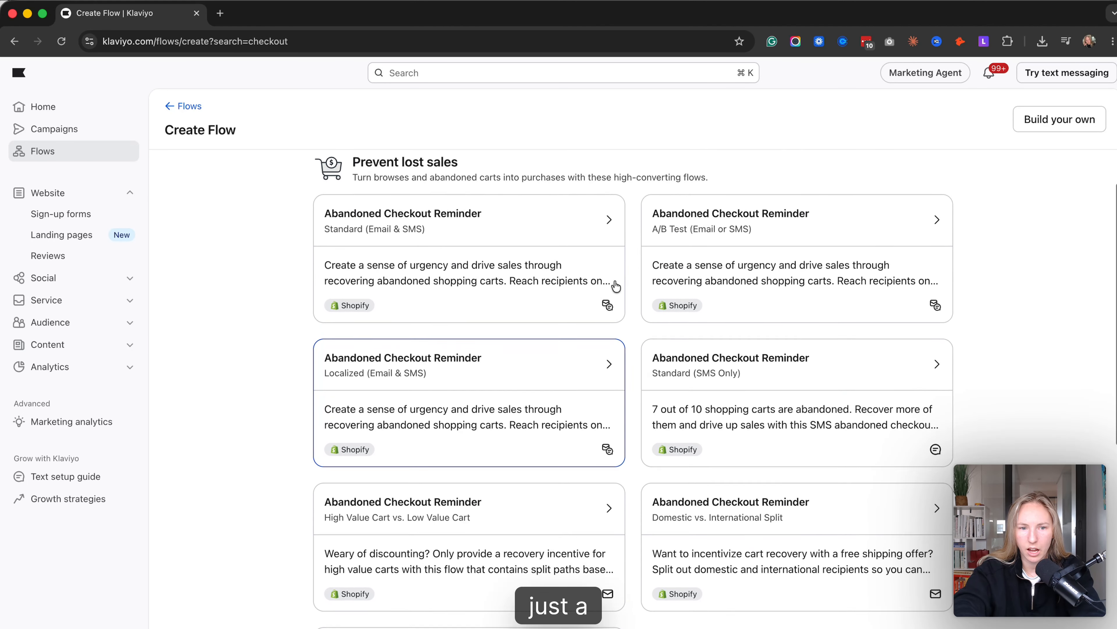
scroll(616, 286, down, 6)
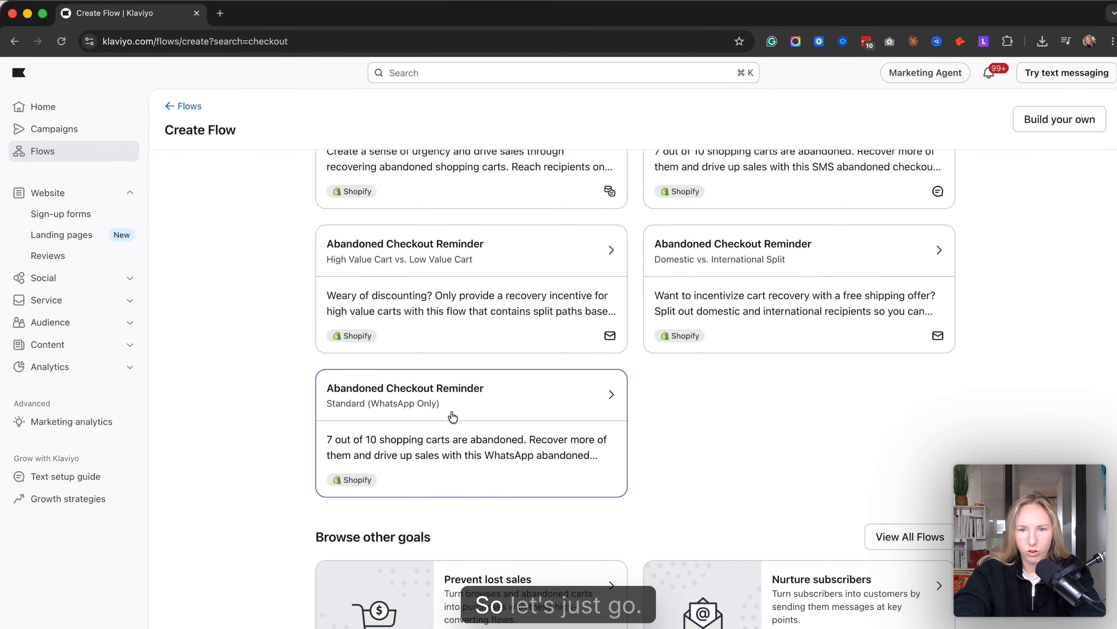
scroll(505, 292, down, 4)
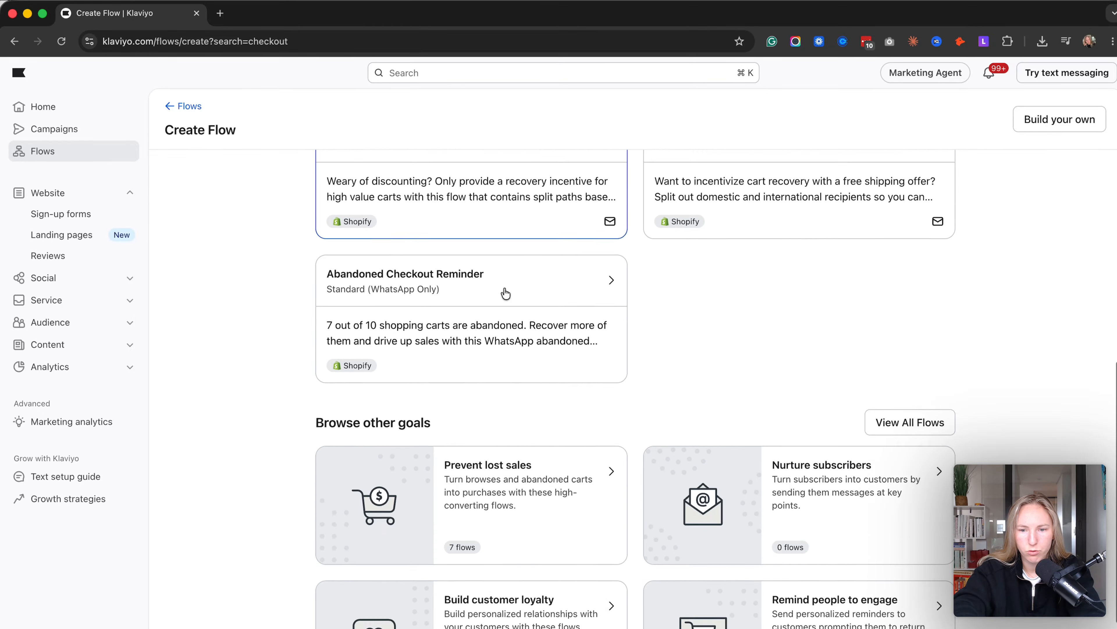
scroll(505, 292, up, 10)
scroll(505, 292, up, 1)
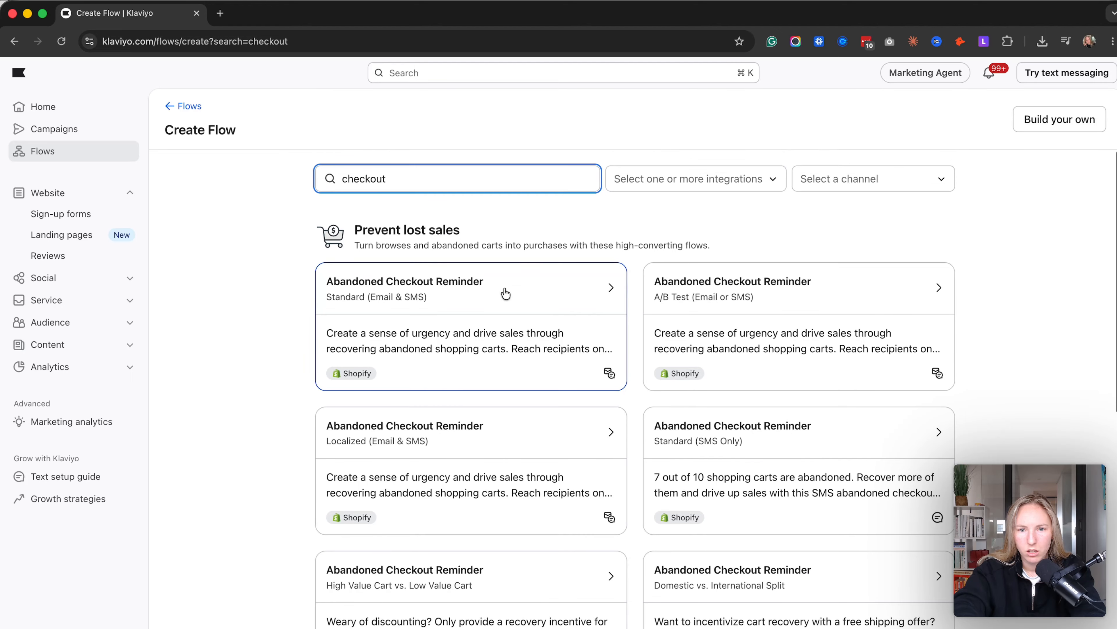
click(553, 304)
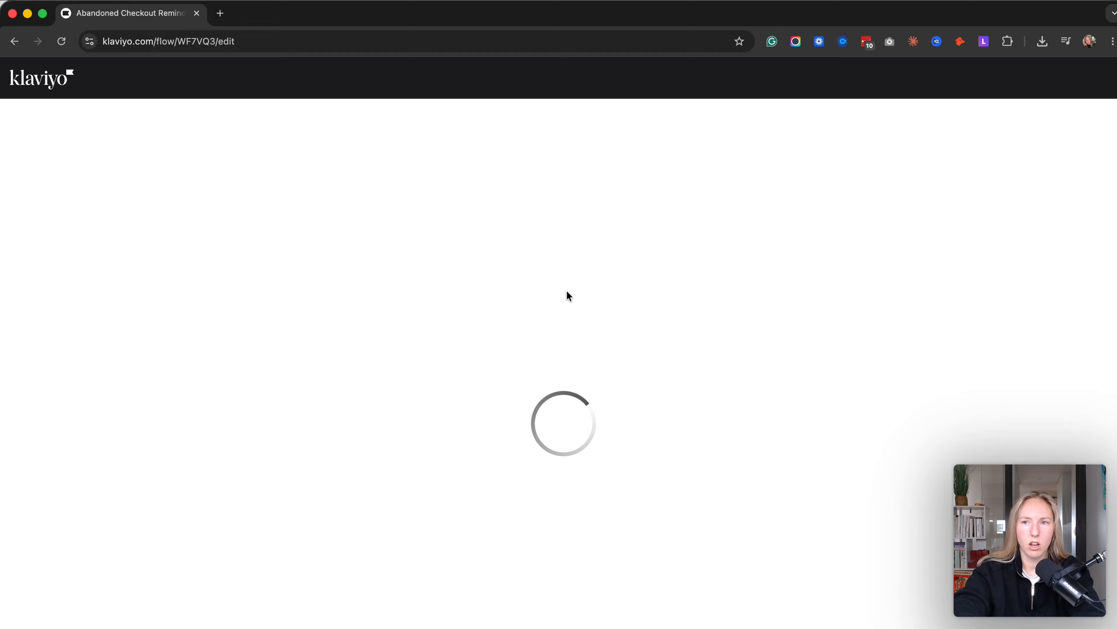
- Delete the conditional split together with its yes path, keeping the email path in the abandoned checkout flow
scroll(705, 384, down, 3)
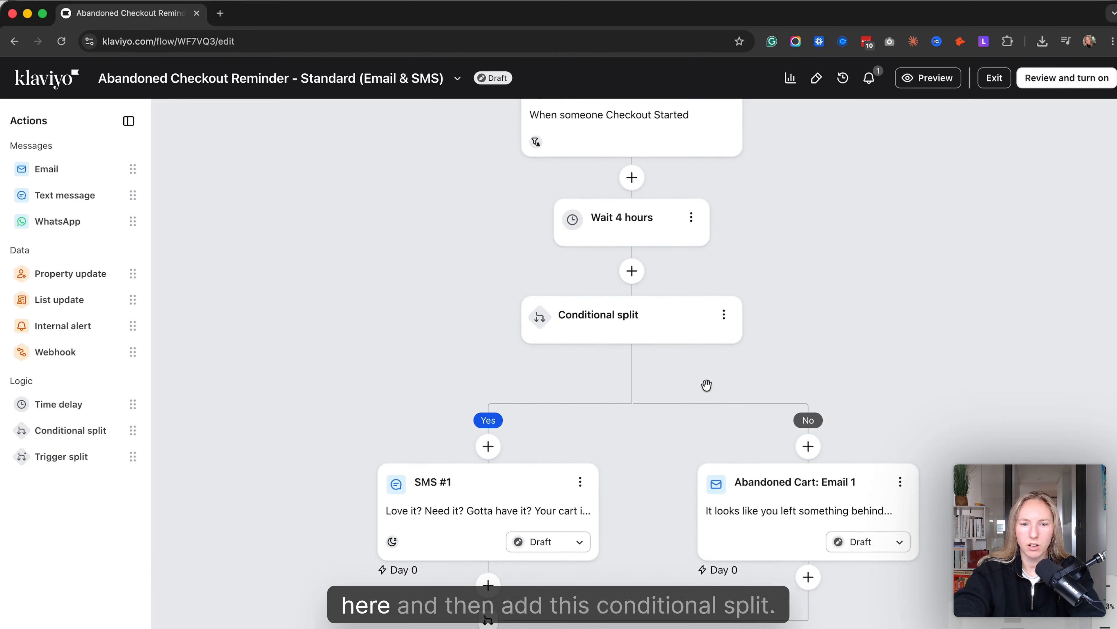
scroll(702, 385, down, 1)
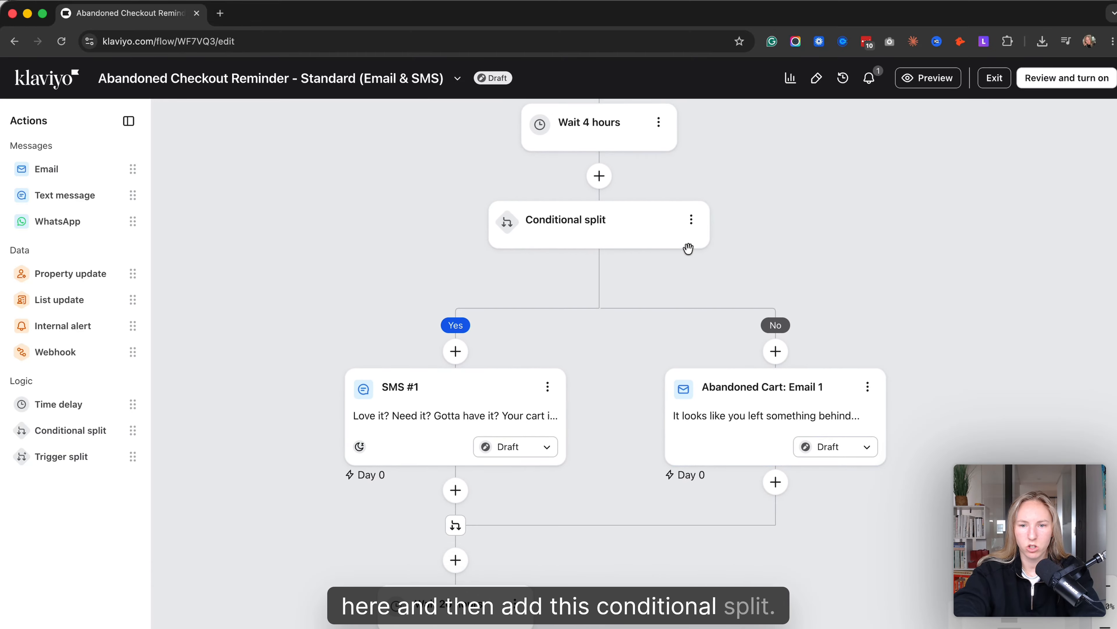
click(691, 222)
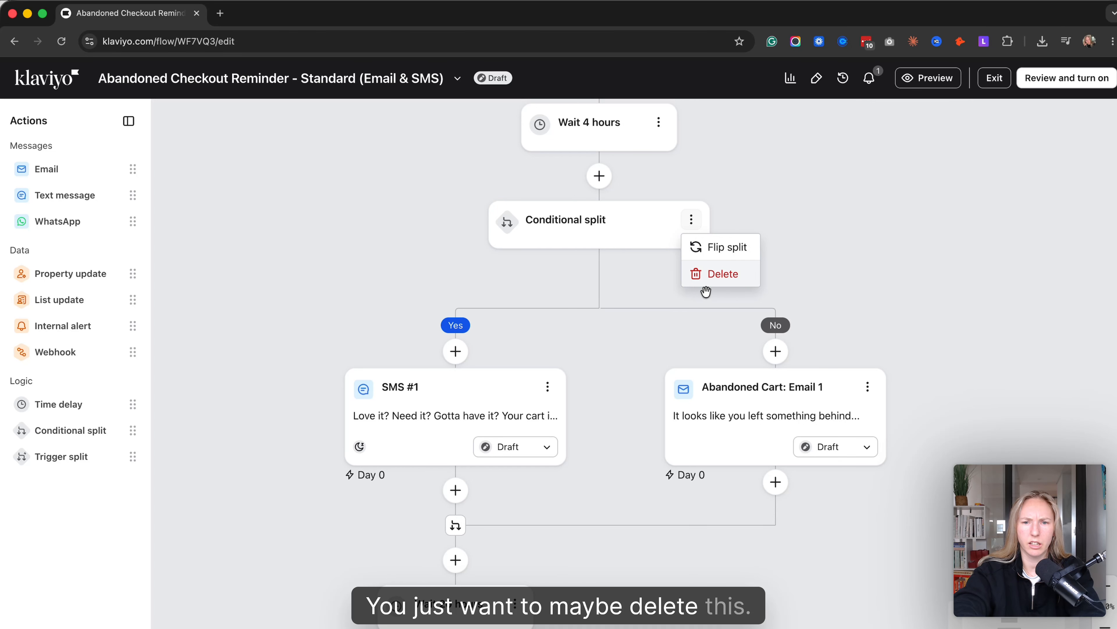
click(717, 285)
click(462, 399)
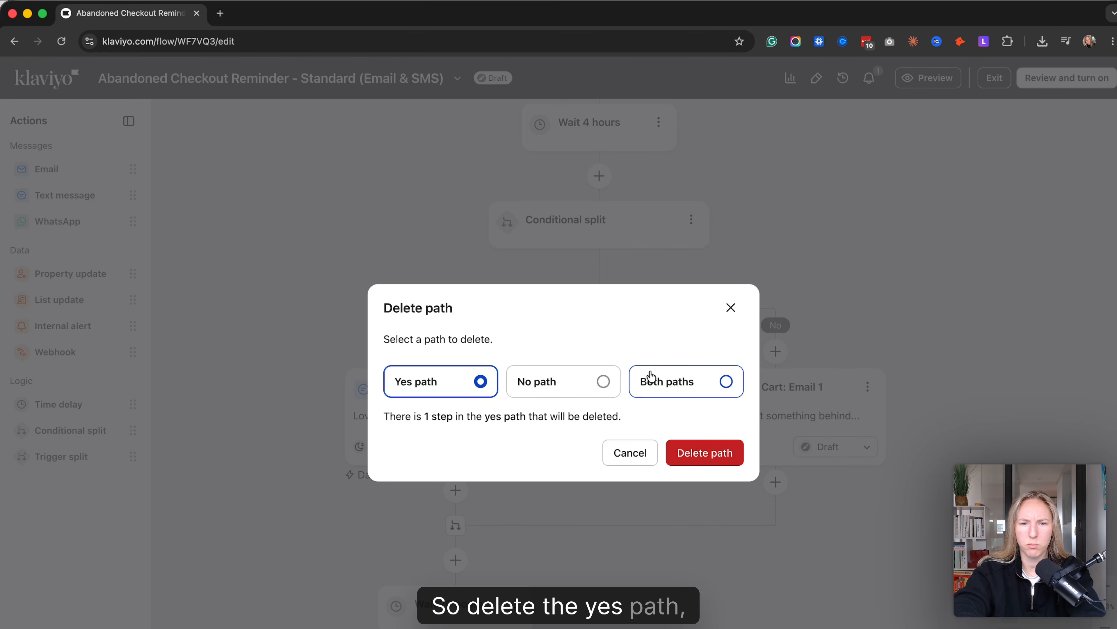
click(705, 452)
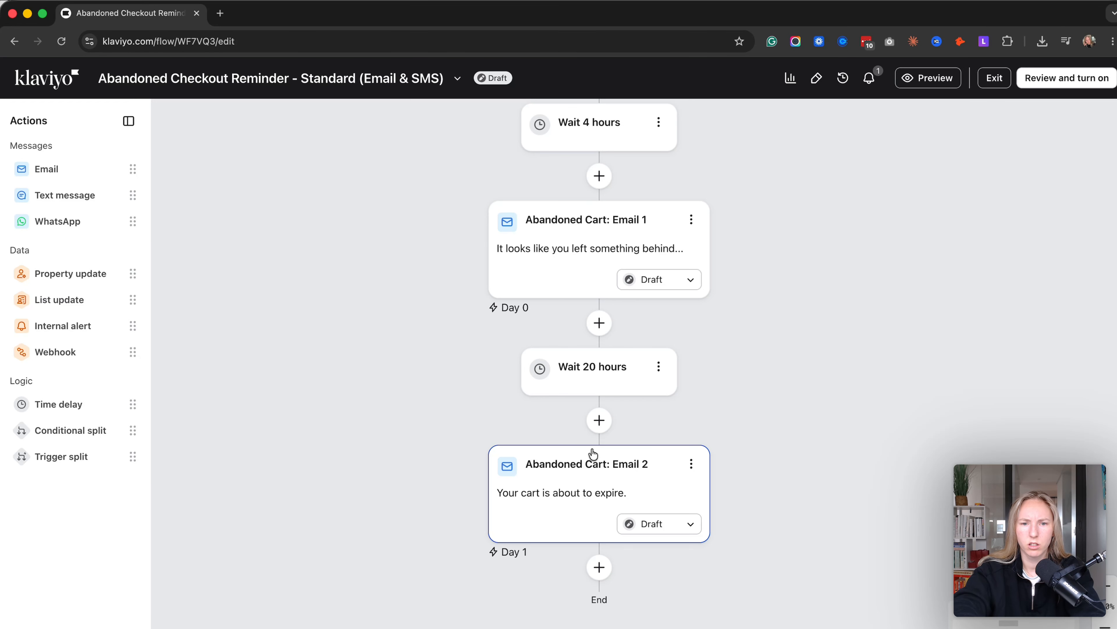
- Set the time delay before Abandoned Cart: Email 1 to 2 hours and save it
scroll(644, 339, up, 5)
scroll(634, 349, down, 4)
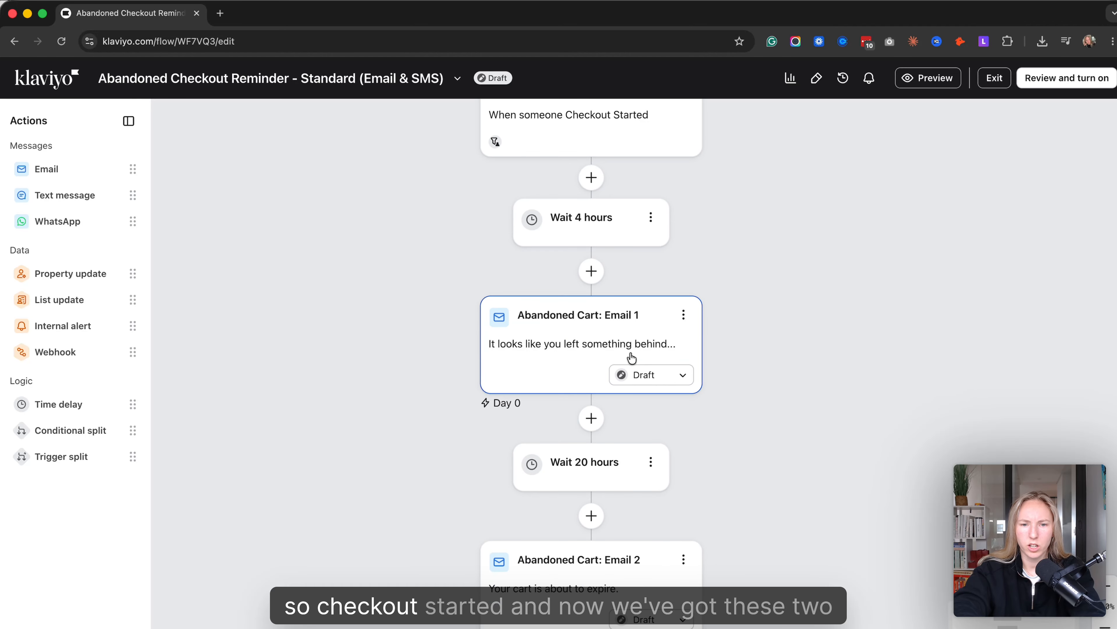
scroll(630, 353, up, 5)
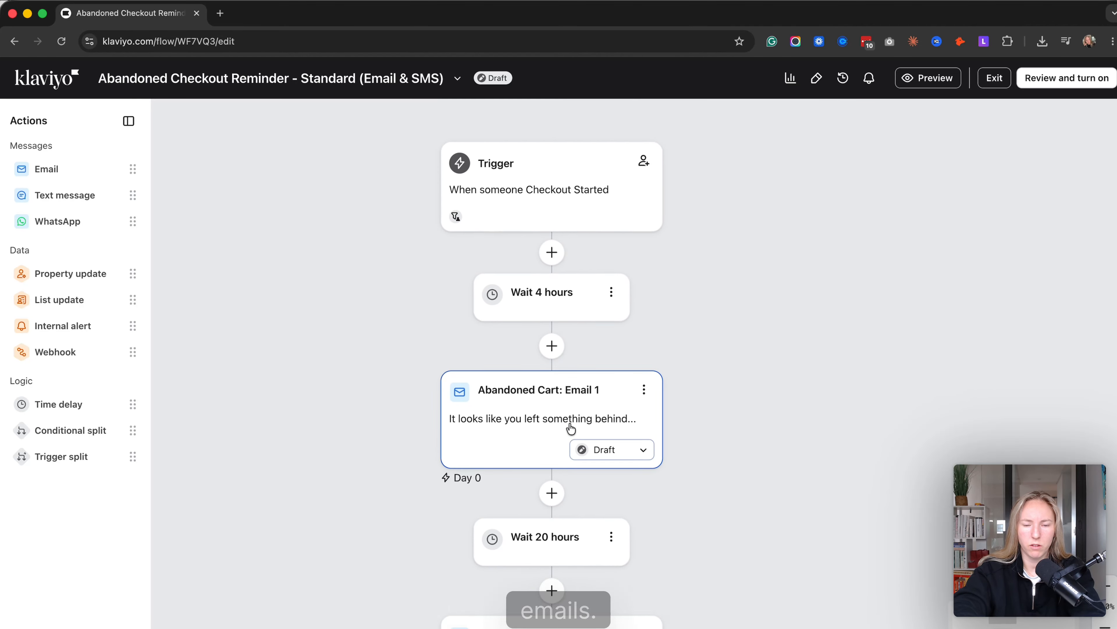
click(582, 357)
double_click(18, 227)
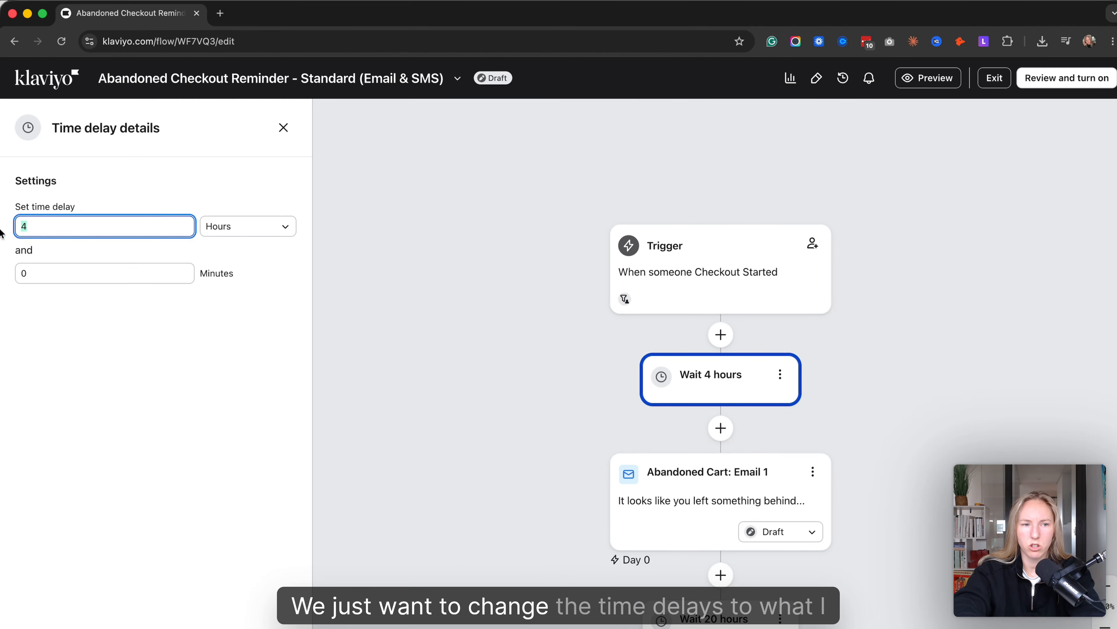
click(294, 626)
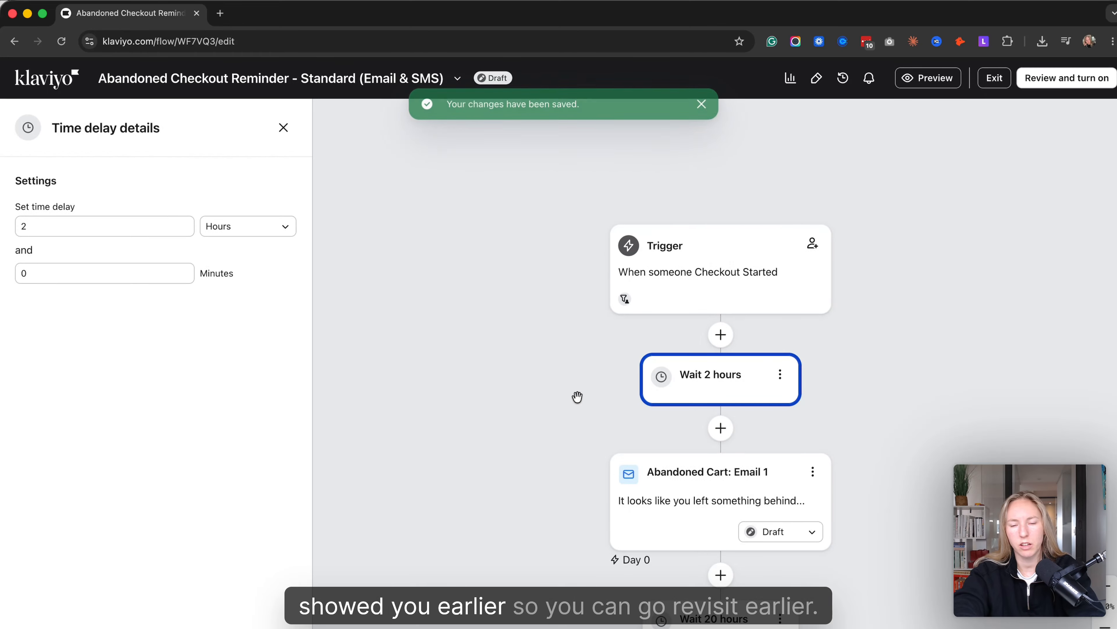
- Set the delay before Email 1 to 30 minutes and the delay between the two emails to 4 hours, saving both
scroll(577, 397, down, 2)
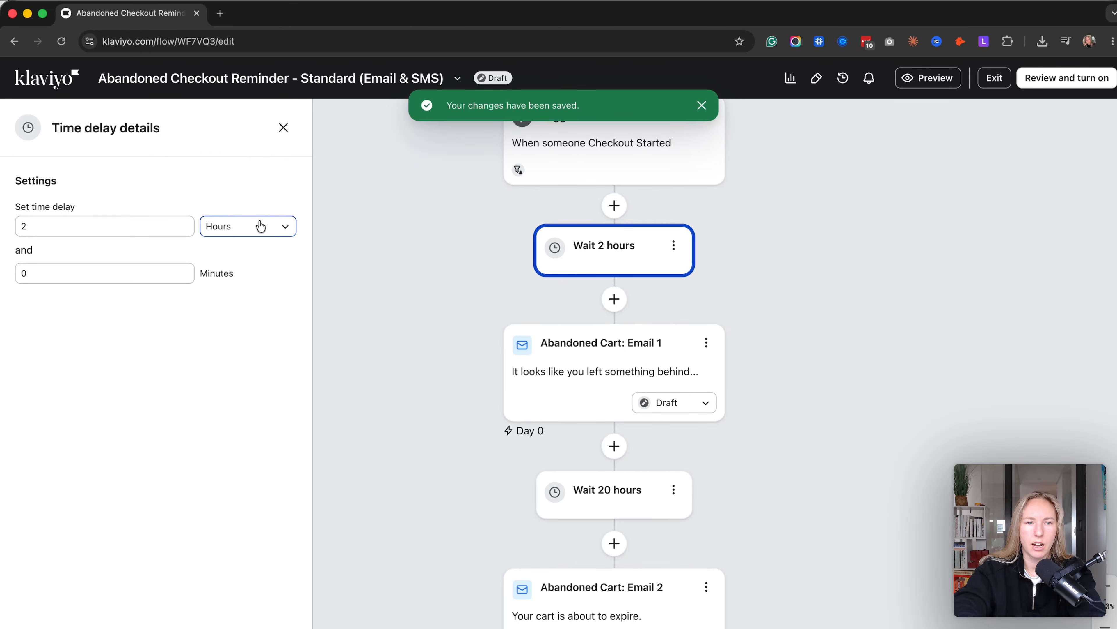
click(259, 225)
click(234, 302)
click(44, 227)
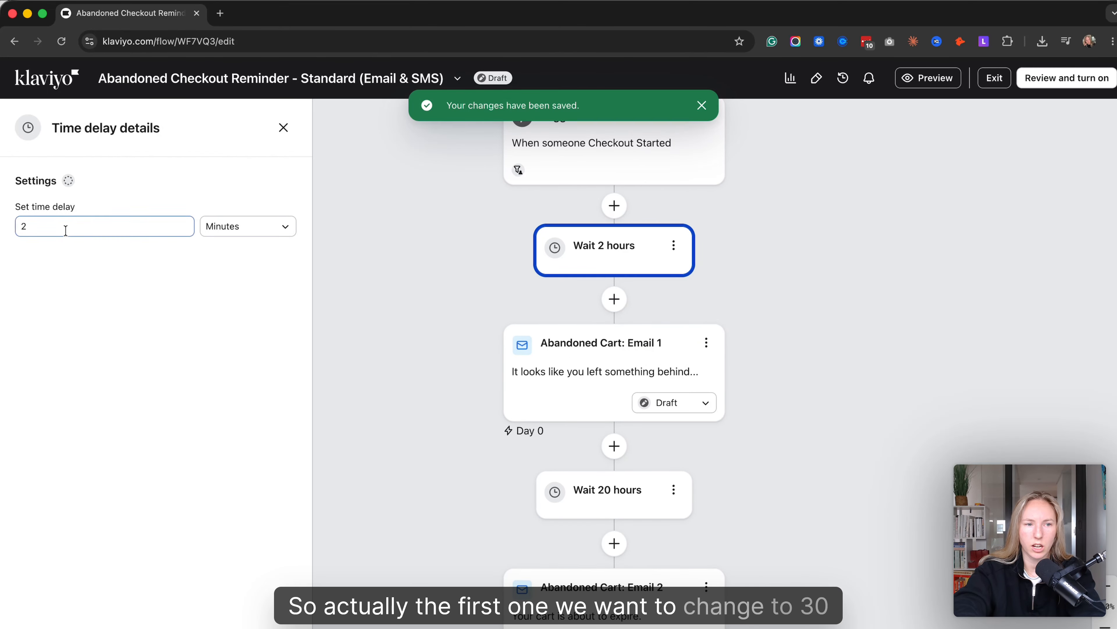
key(BackSpace)
text(30)
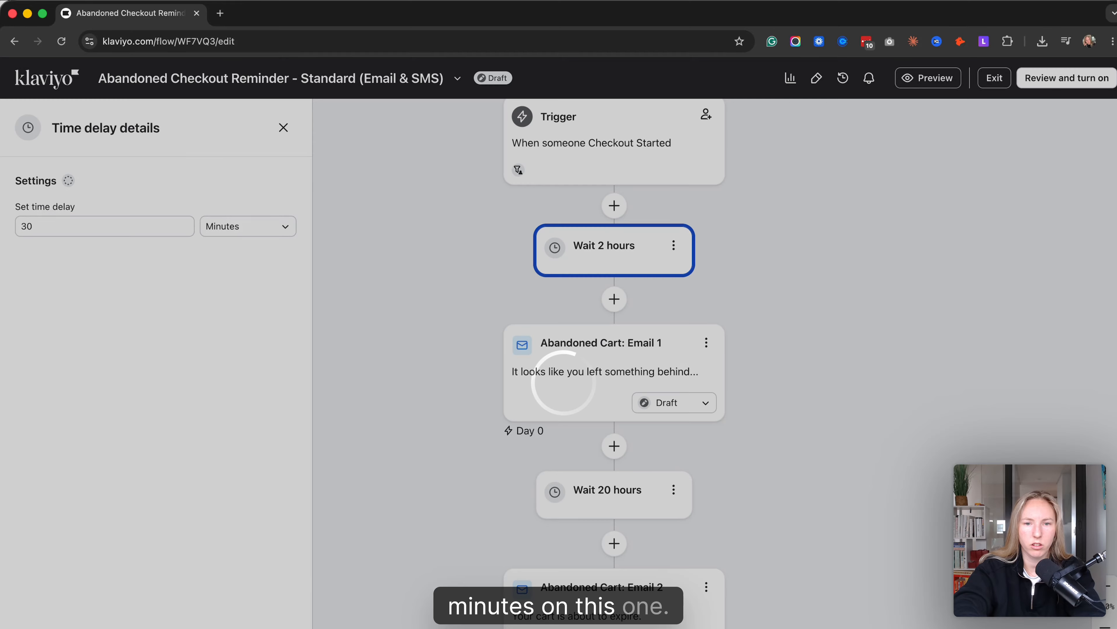
click(607, 493)
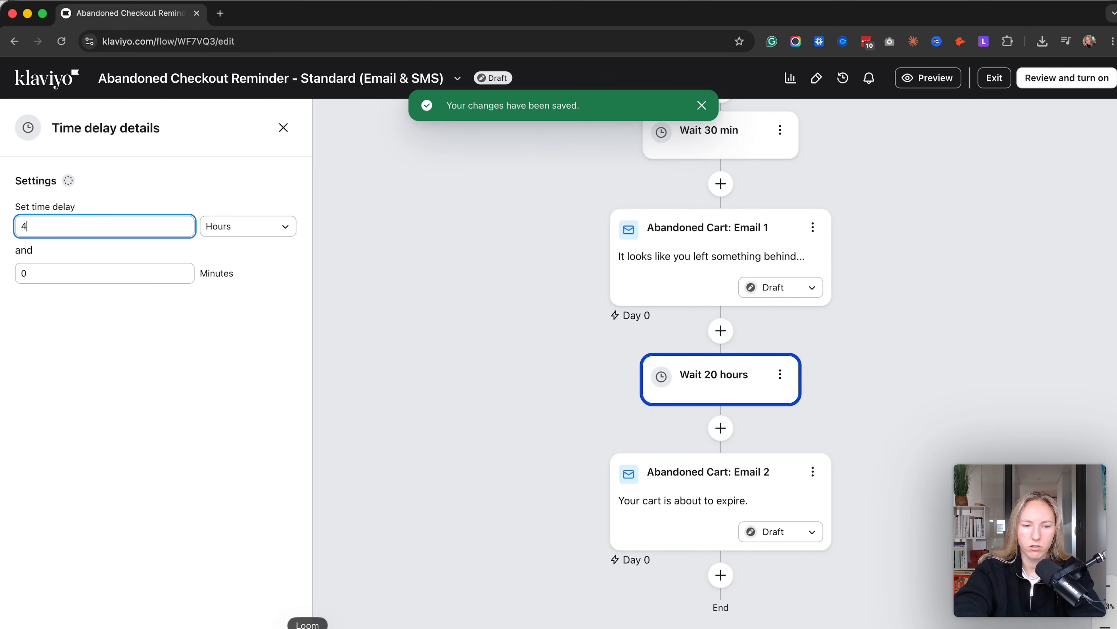
click(403, 583)
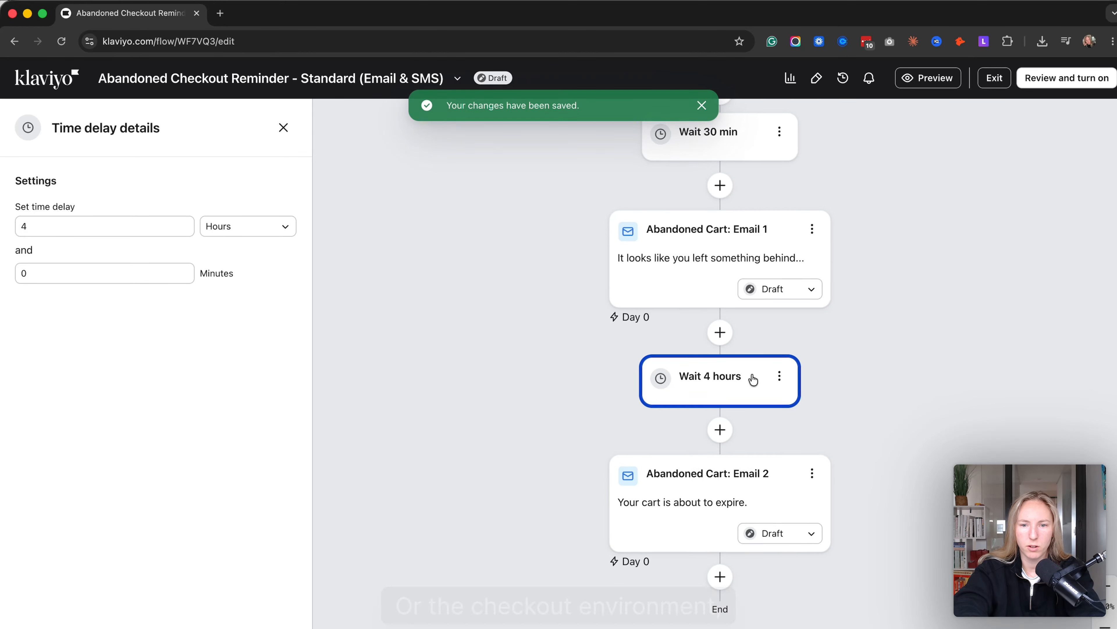
- Open the details of Abandoned Cart: Email 1 and review its template preview and the overall flow from trigger to end
scroll(751, 377, up, 5)
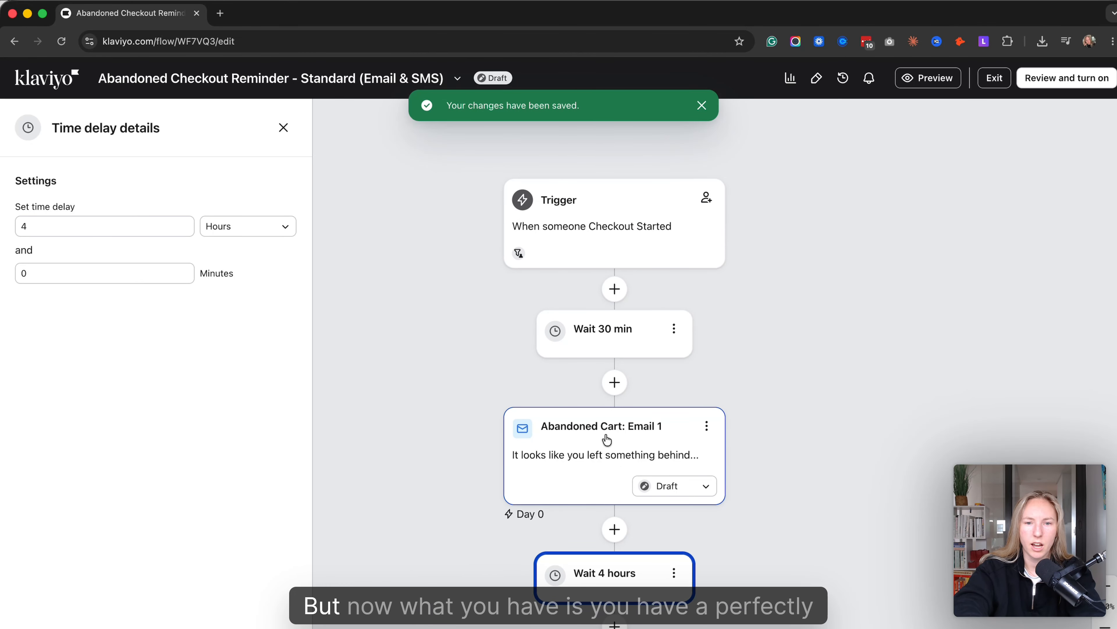
click(607, 439)
scroll(170, 429, down, 10)
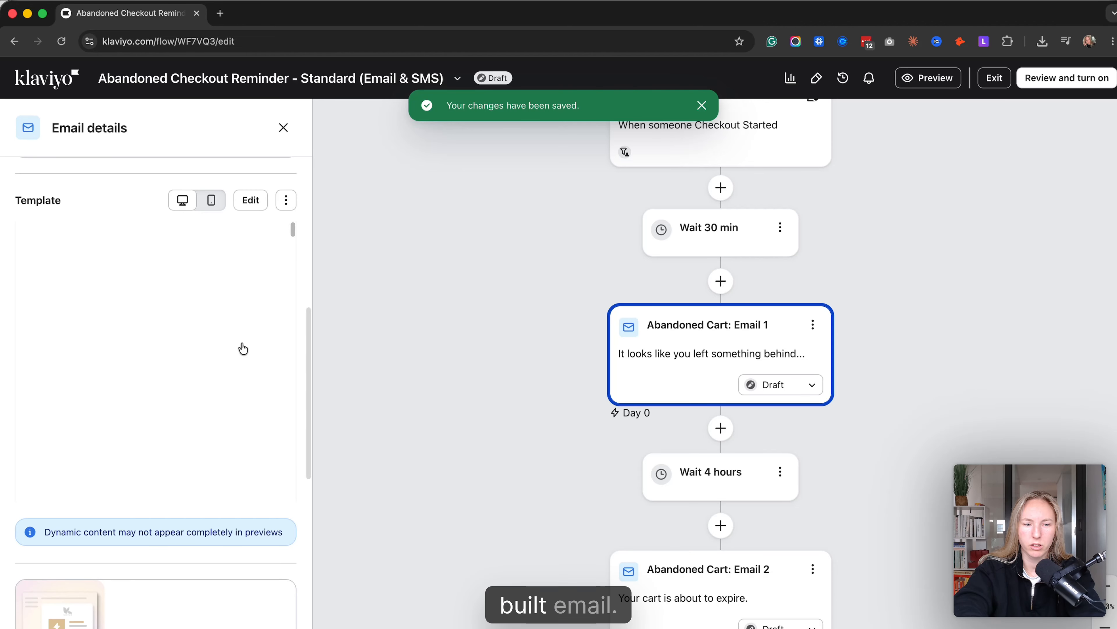
scroll(171, 391, down, 10)
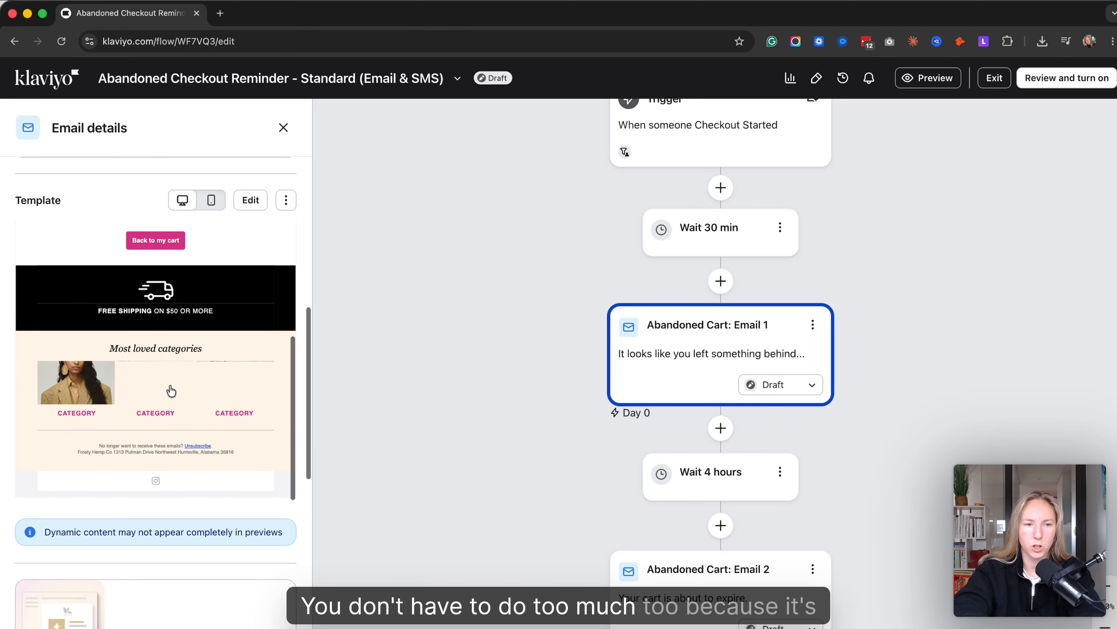
scroll(171, 391, up, 10)
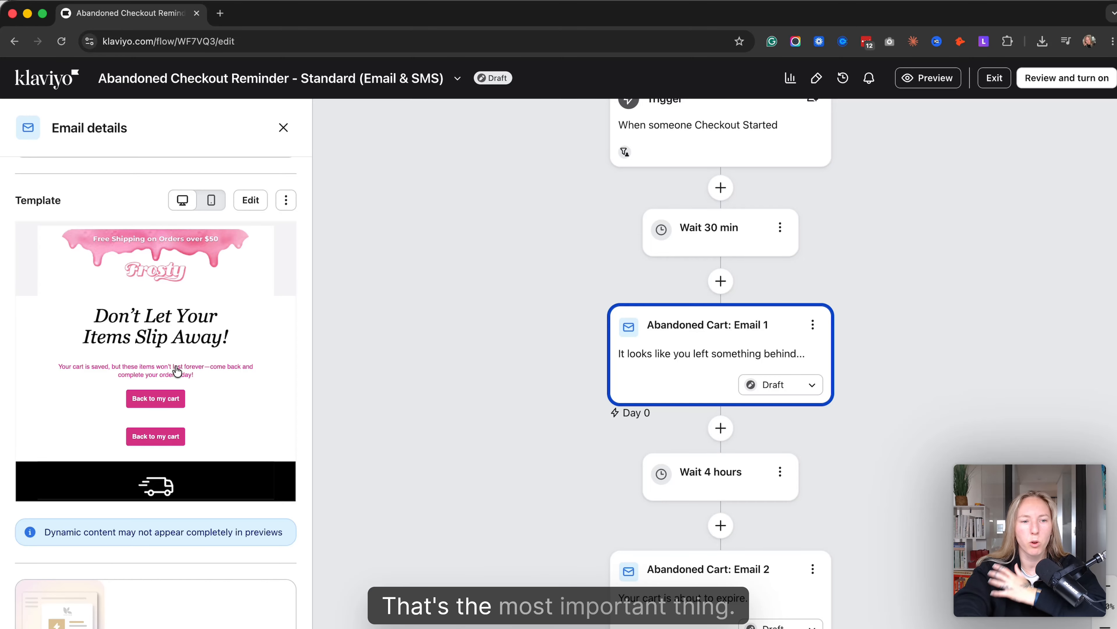
drag(719, 374, 583, 387)
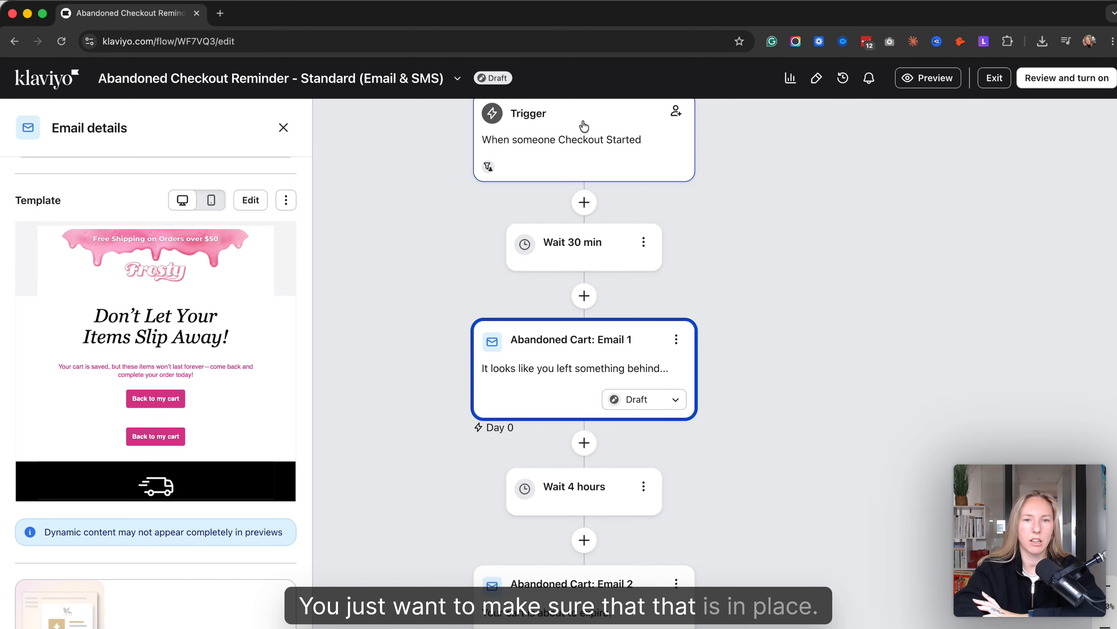
scroll(589, 220, up, 2)
scroll(588, 220, down, 5)
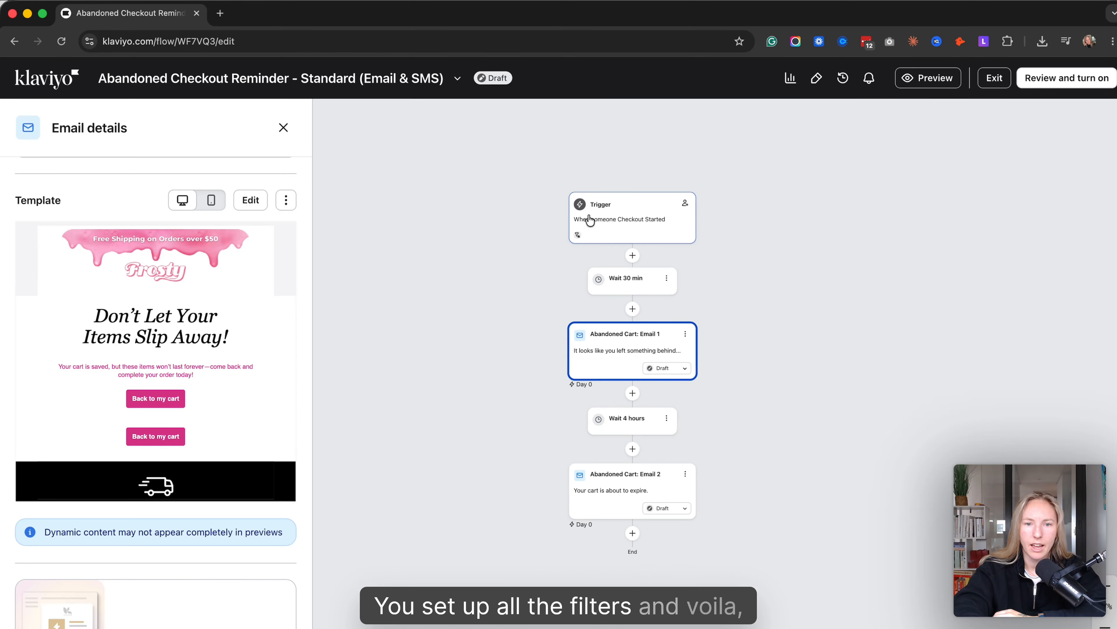
- Exit the abandoned checkout flow and start creating another flow from the template library
click(994, 78)
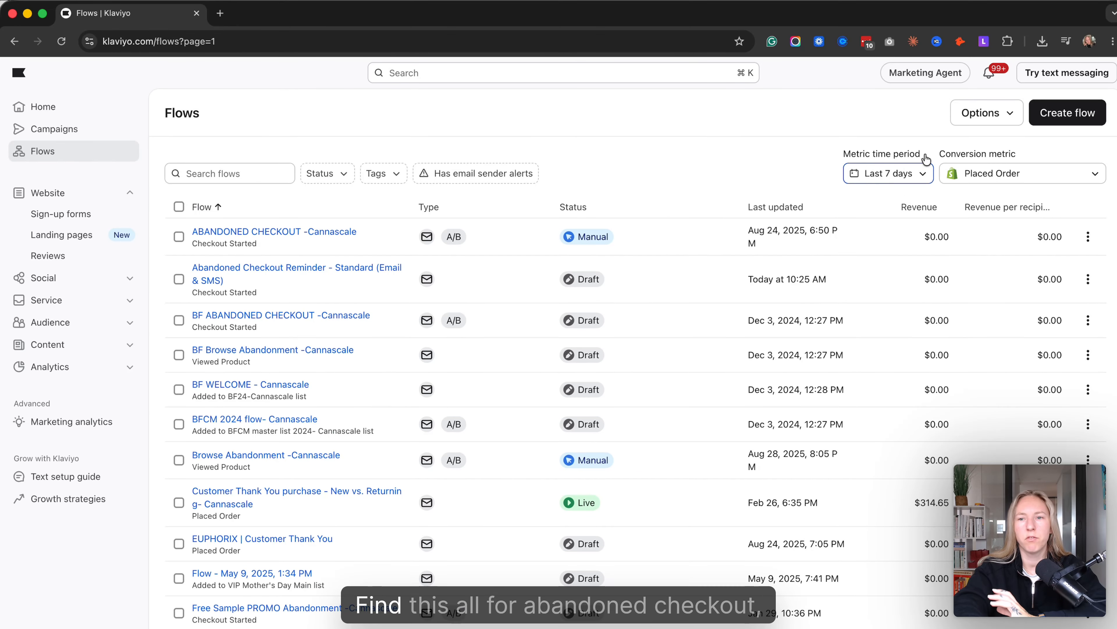
click(1066, 113)
click(455, 179)
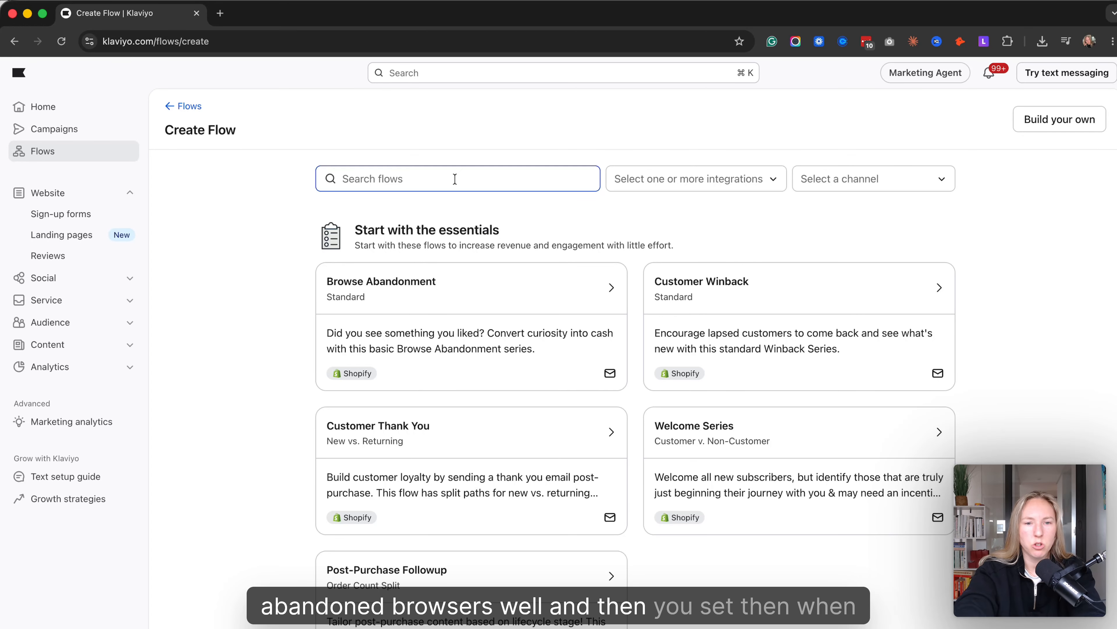
- Switch from flow creation to the campaigns overview
click(57, 129)
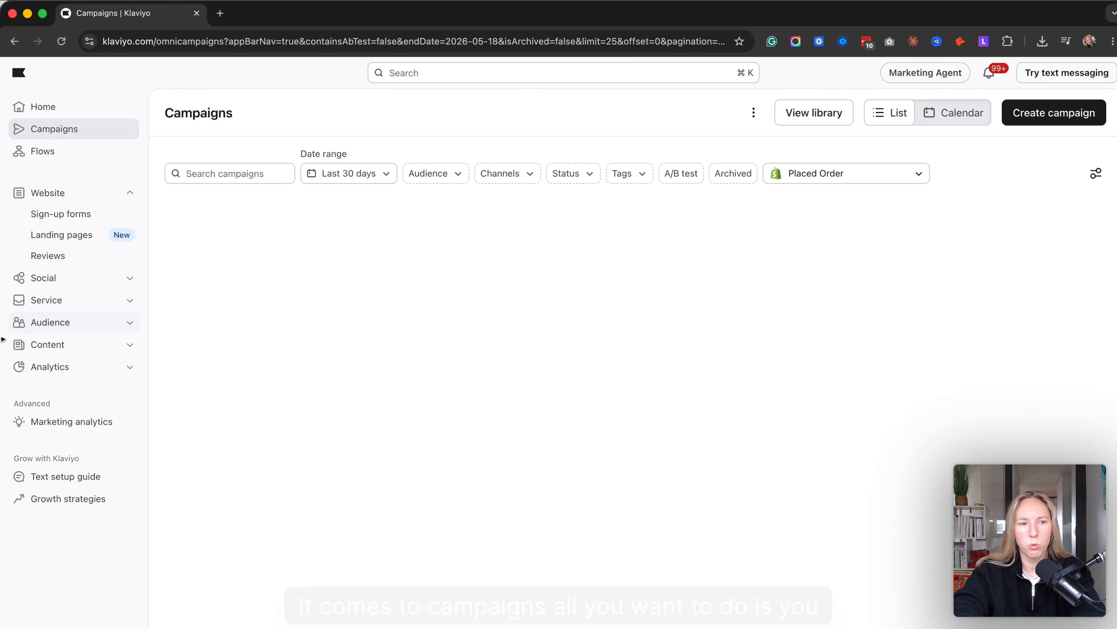
- Open the Mailzy - Engaged 180 segment from the audience lists and segments and start editing its definition
click(46, 322)
click(79, 303)
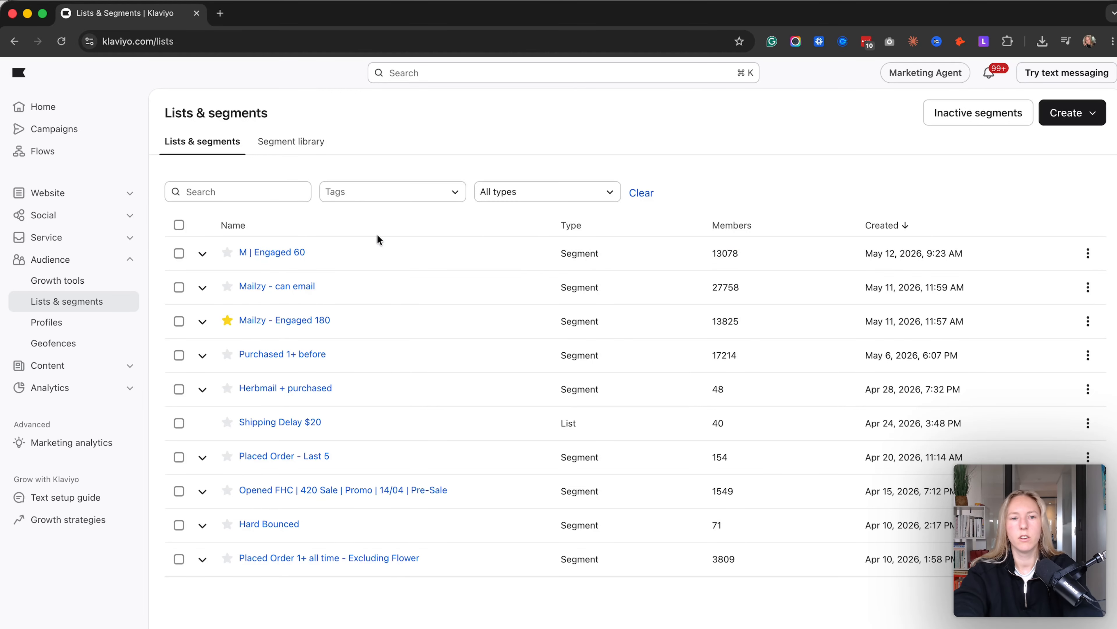
click(298, 324)
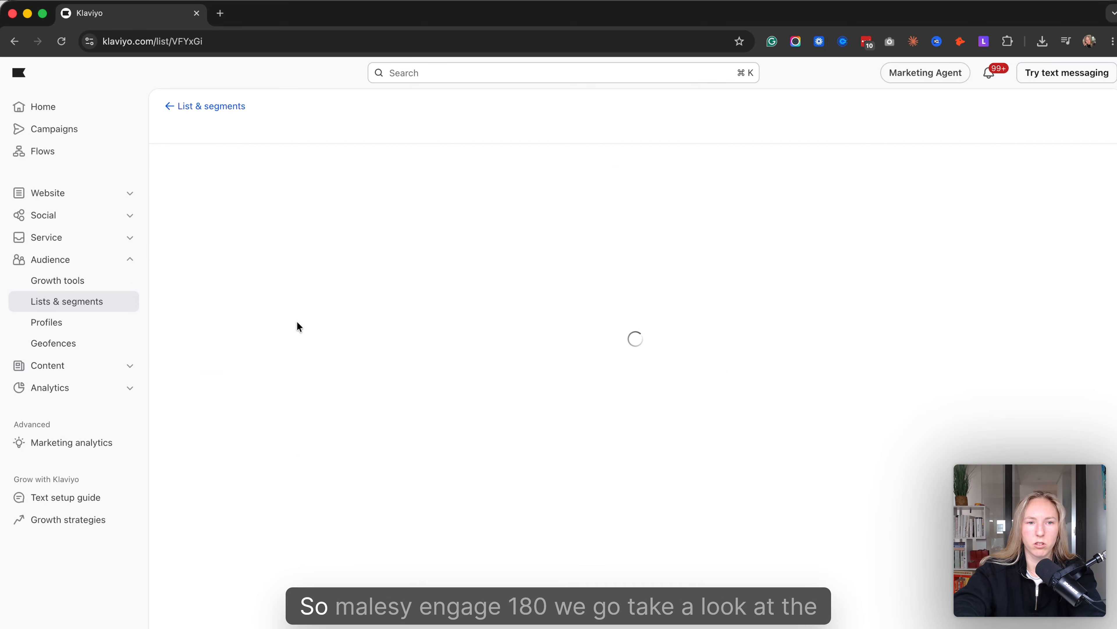
click(297, 163)
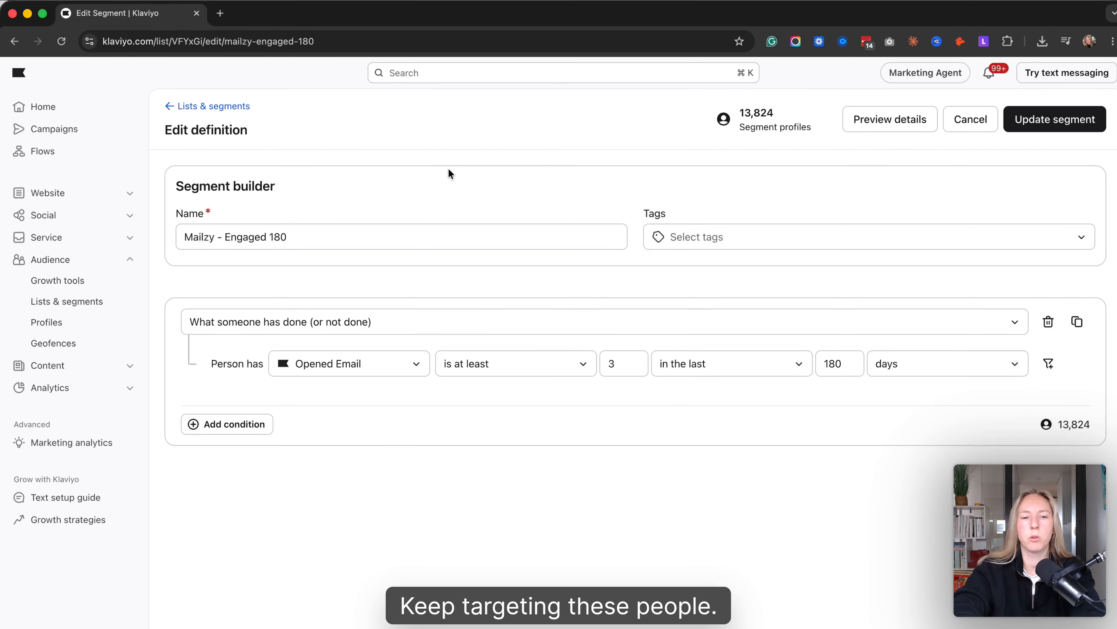
- Add a what-someone-has-done condition for Subscribed to List at least once in the last 30 days and update the segment
click(227, 424)
click(249, 460)
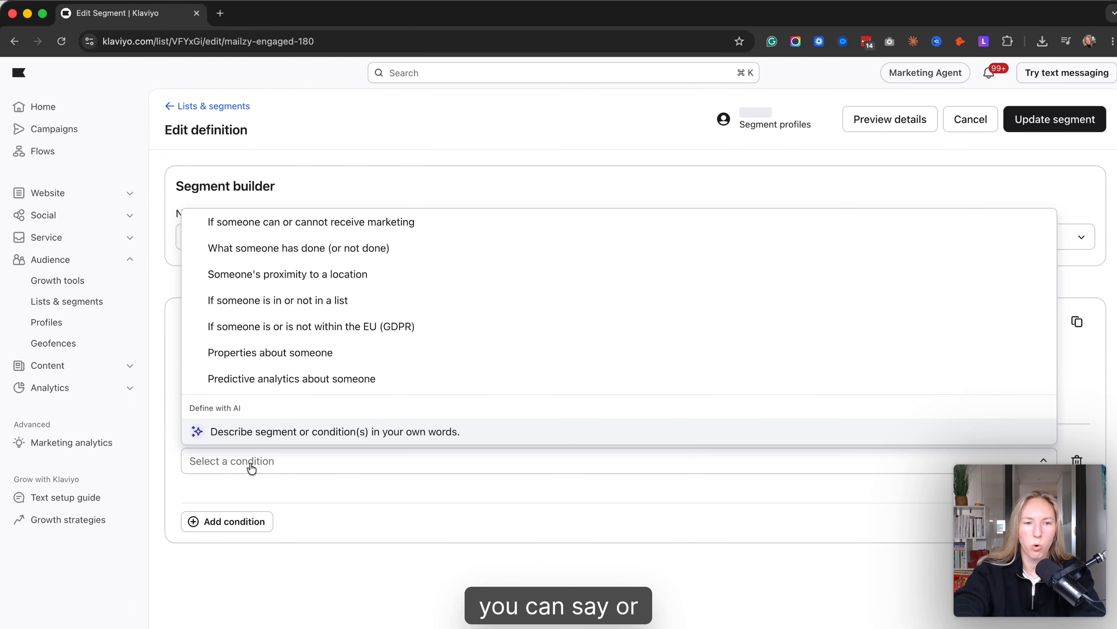
click(319, 248)
click(334, 502)
text(sub)
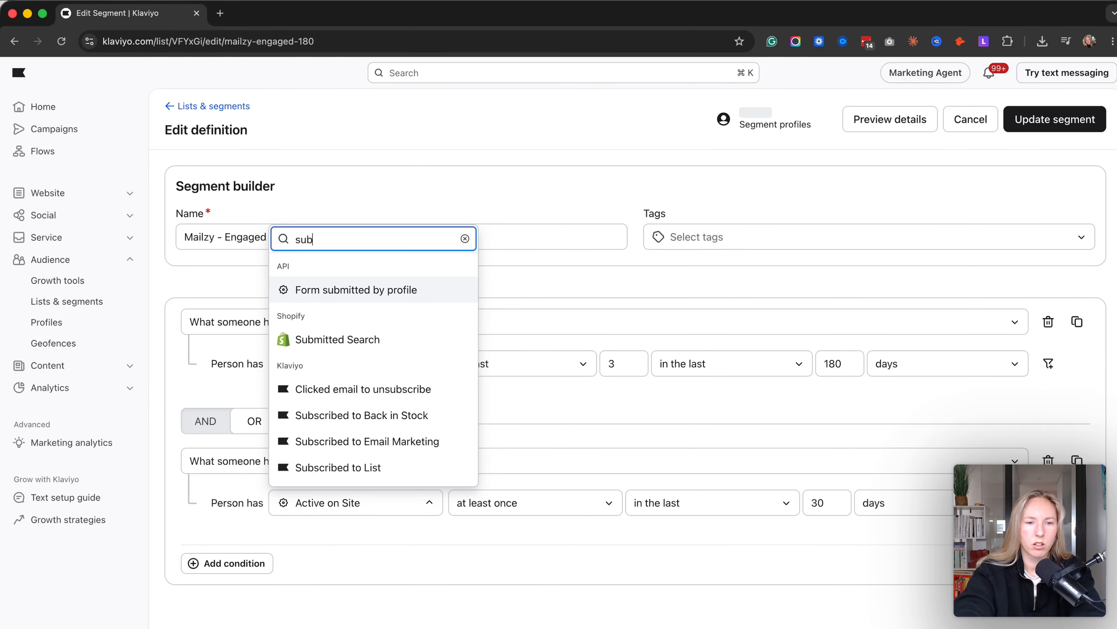
click(383, 468)
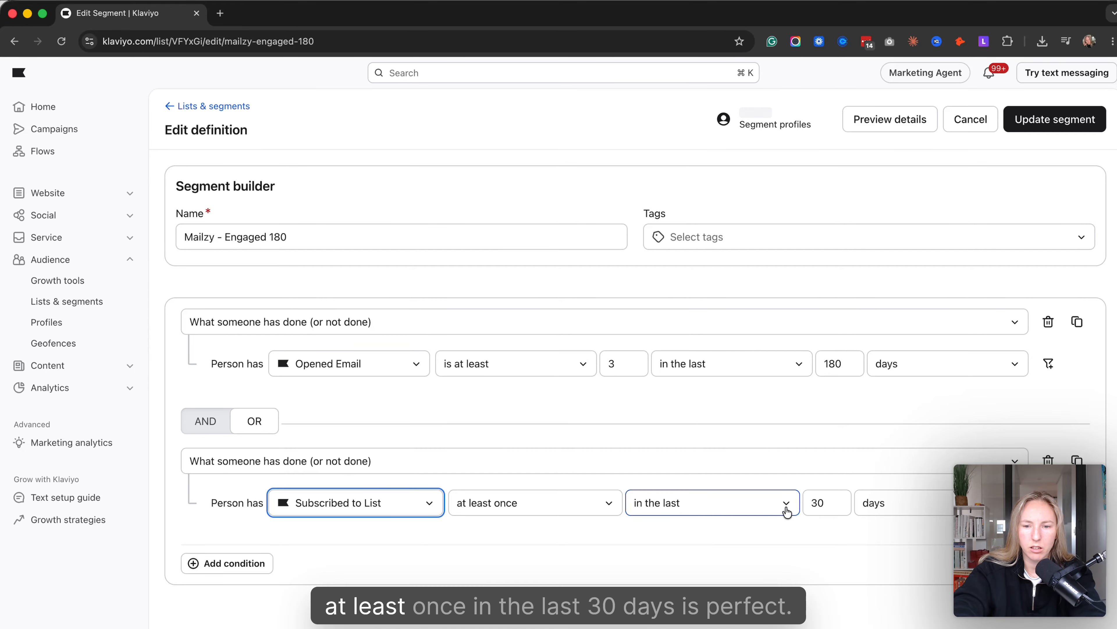
click(1049, 125)
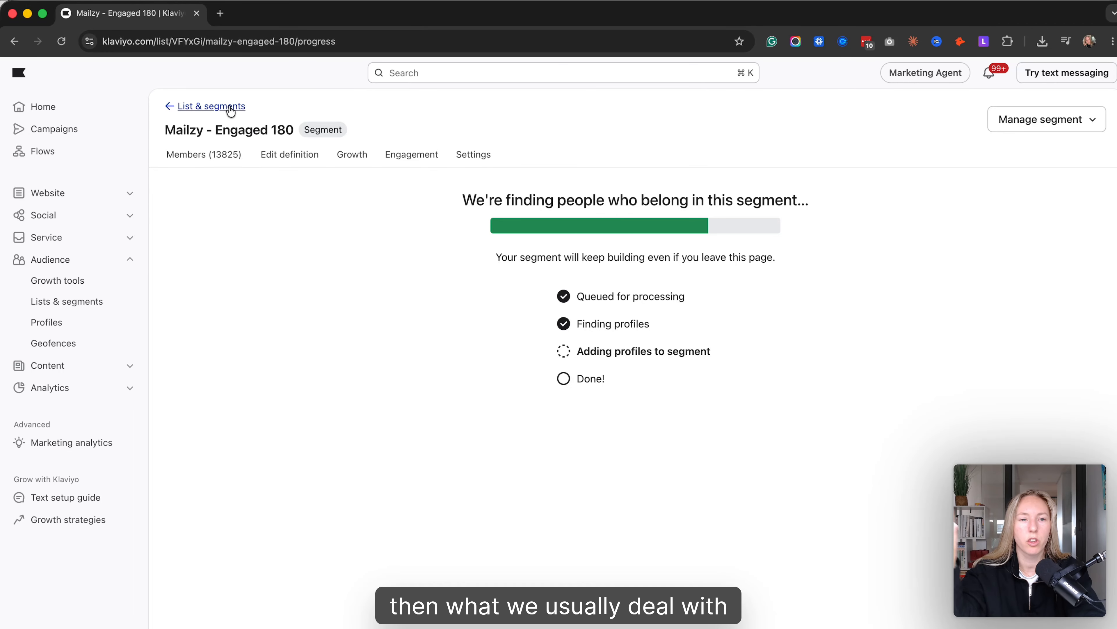
- Go back to campaigns and create a single channel email campaign named MAILZY TEST
click(231, 108)
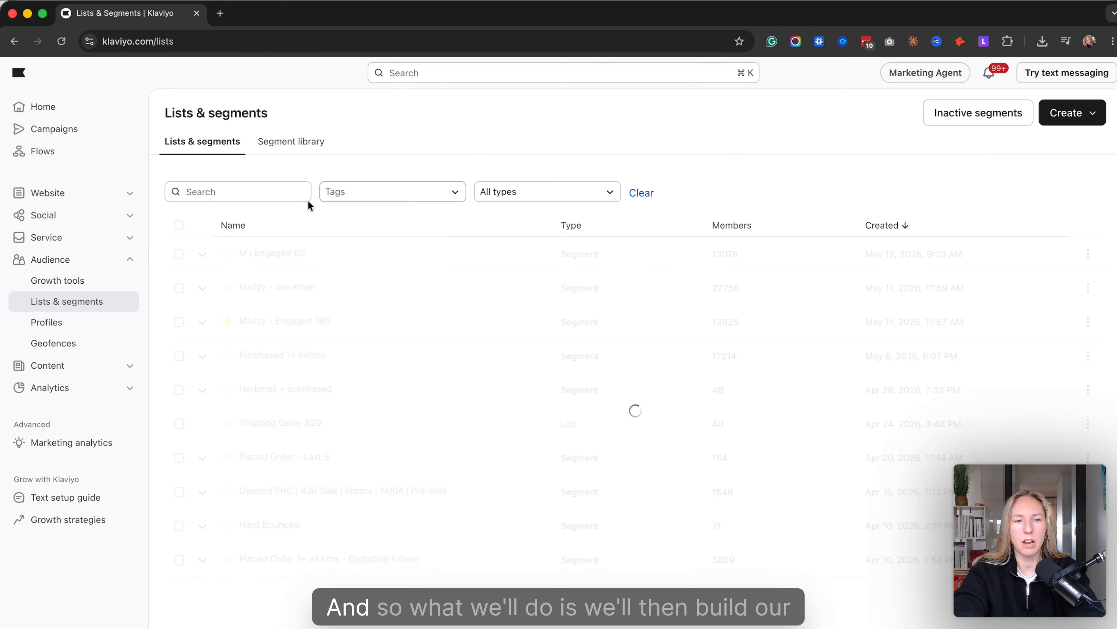
click(66, 130)
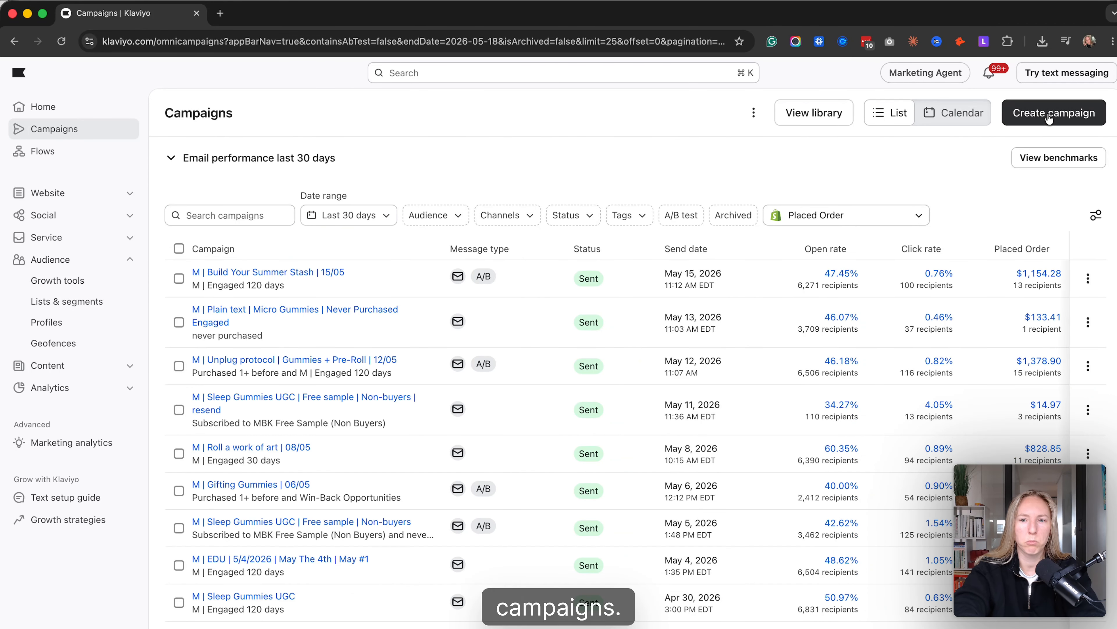
click(1050, 115)
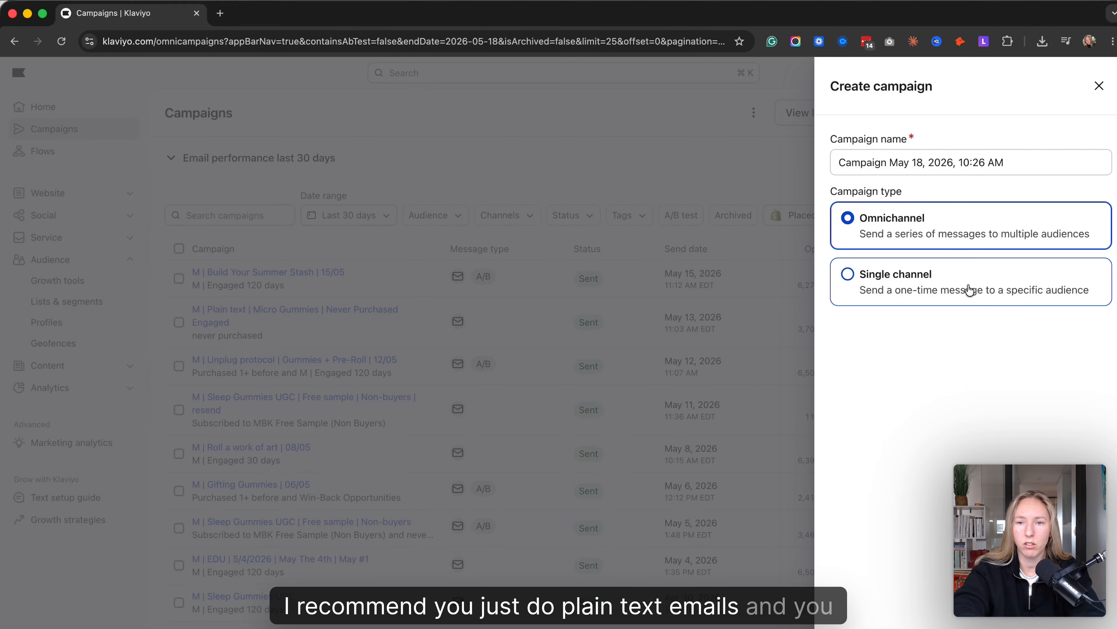
click(923, 275)
drag(1025, 159, 647, 140)
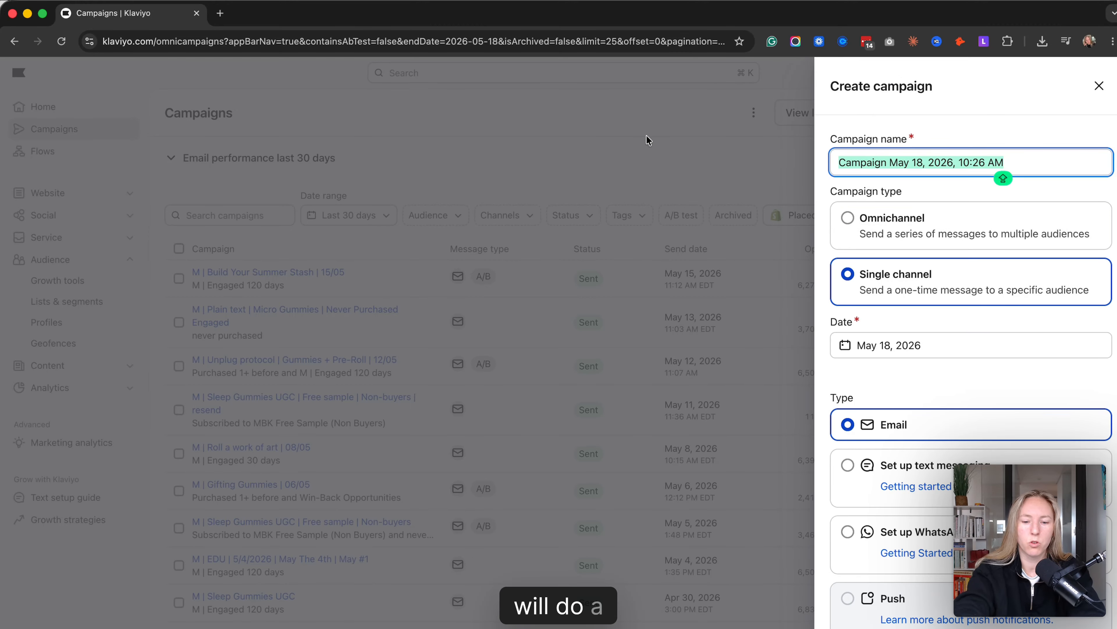
text(MAILZY TEST)
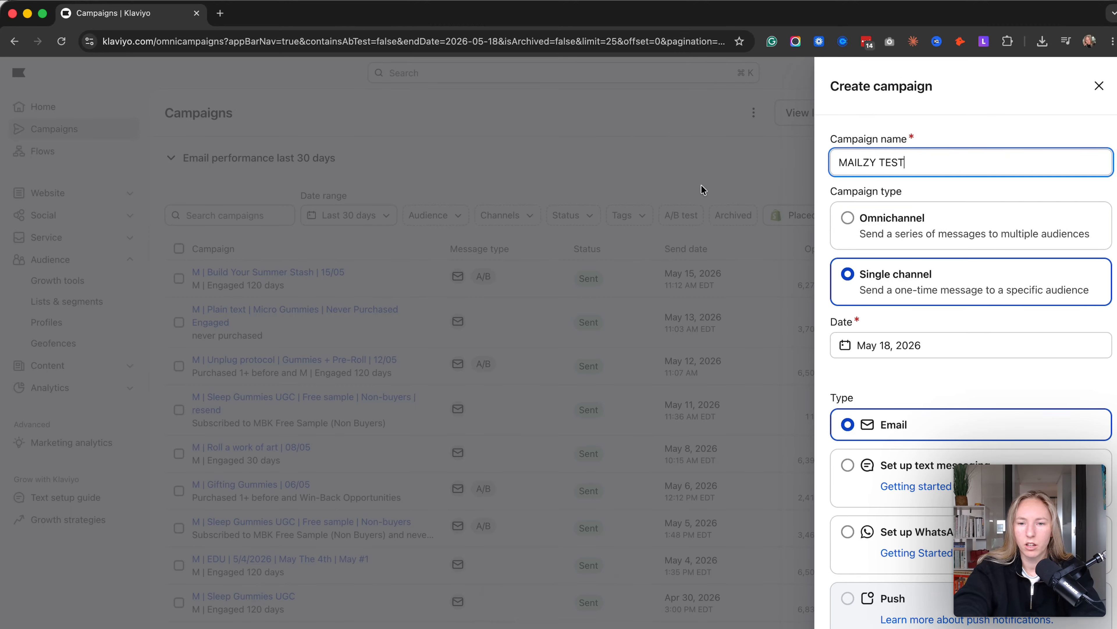
key(Return)
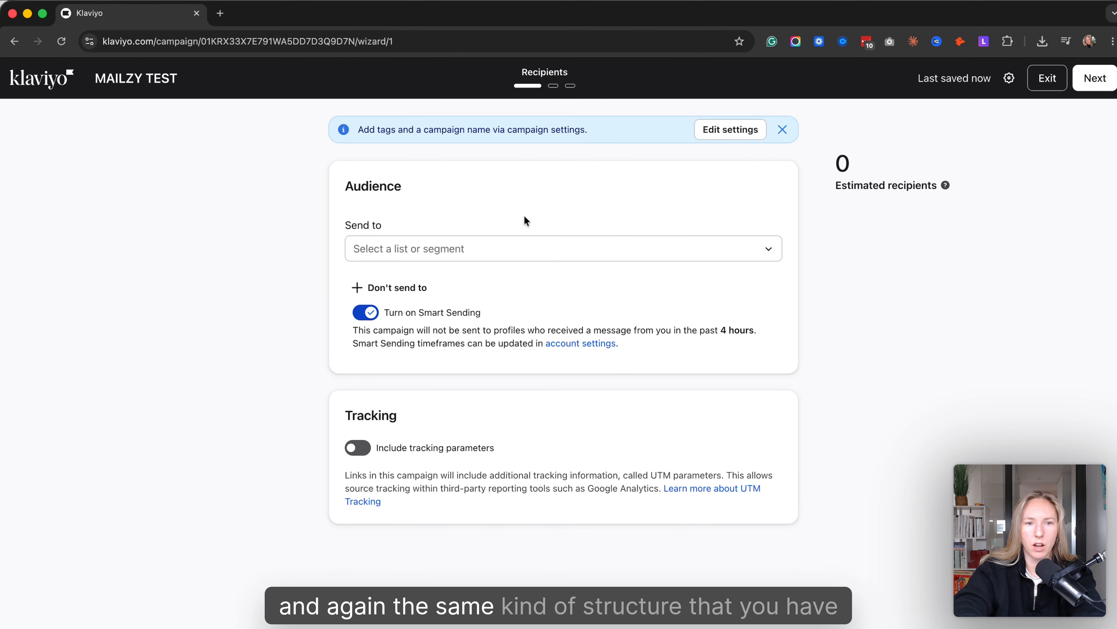
- Set the campaign audience to the M | Engaged 180 days segment, turn off Smart Sending and continue to the message content
click(492, 254)
text(eng)
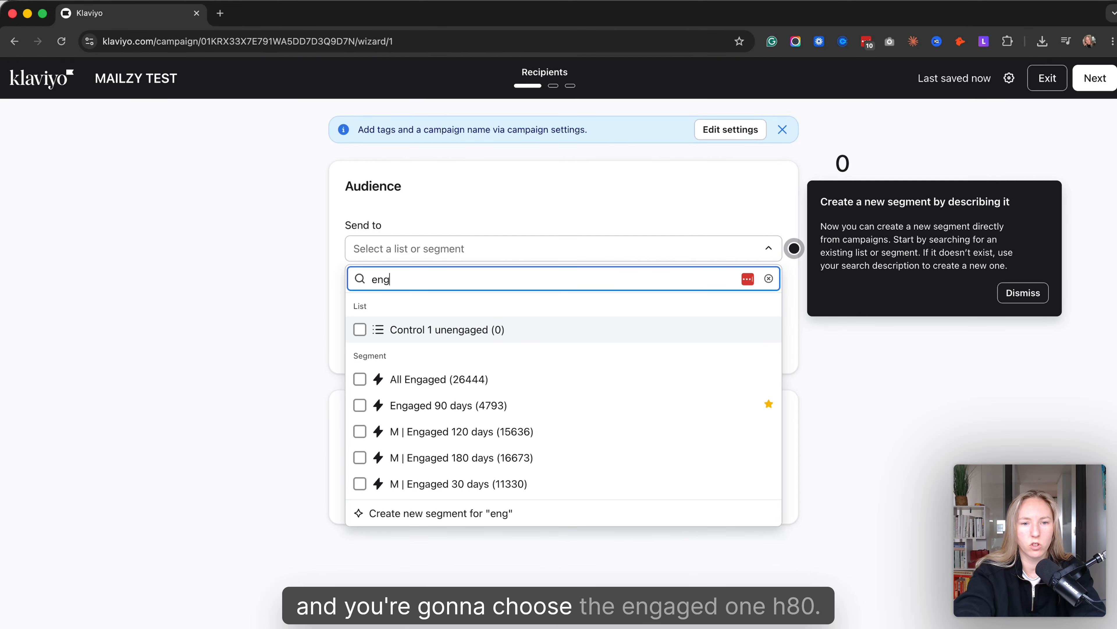
text(ag)
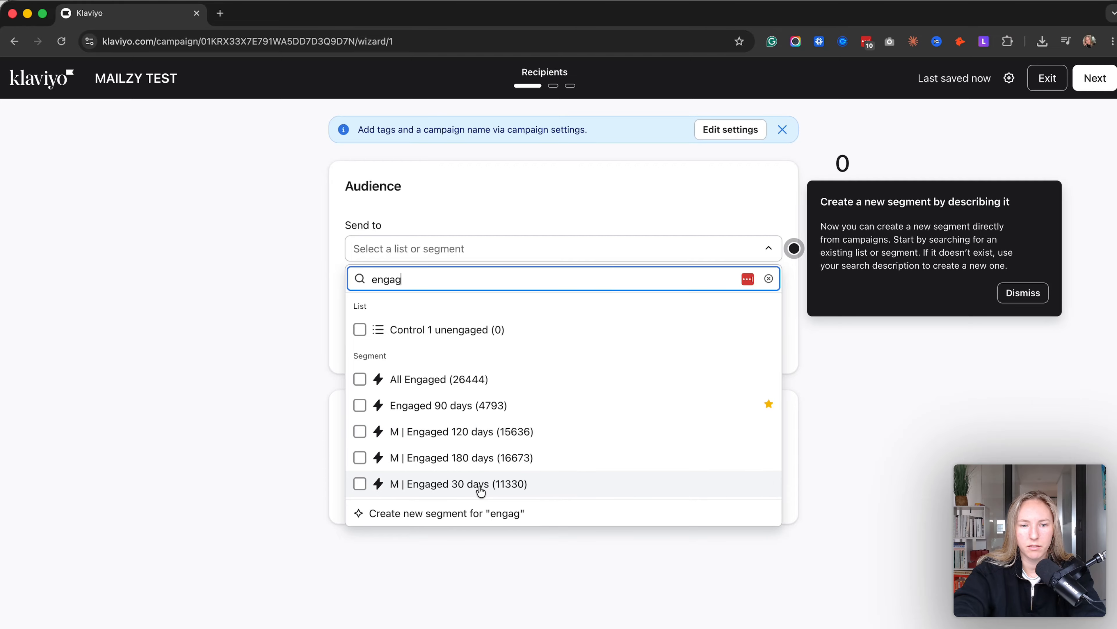
click(489, 467)
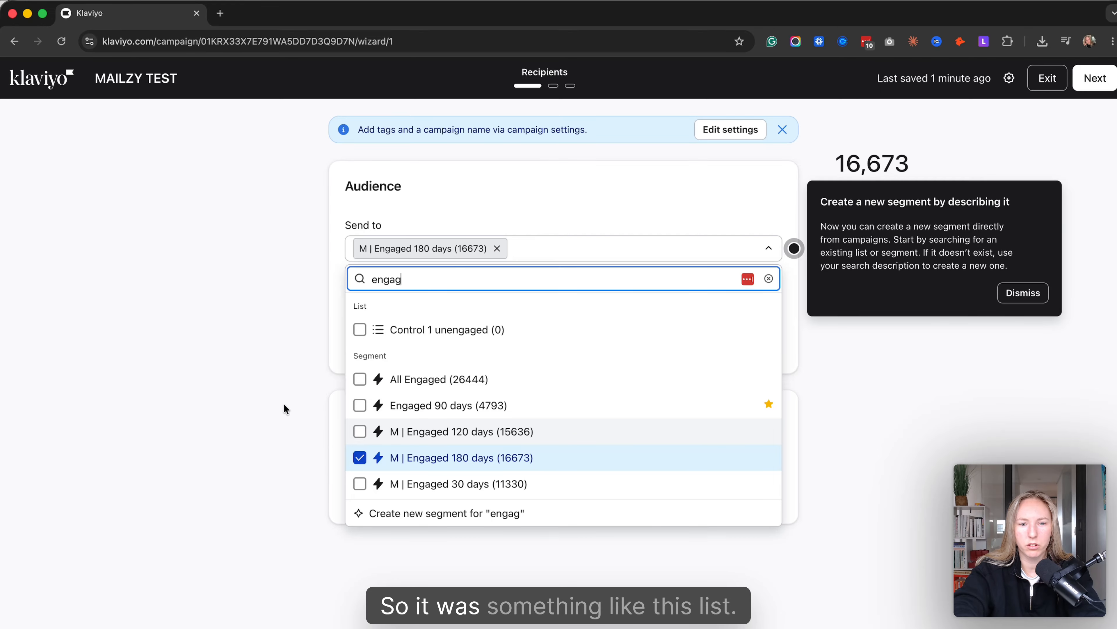
click(205, 437)
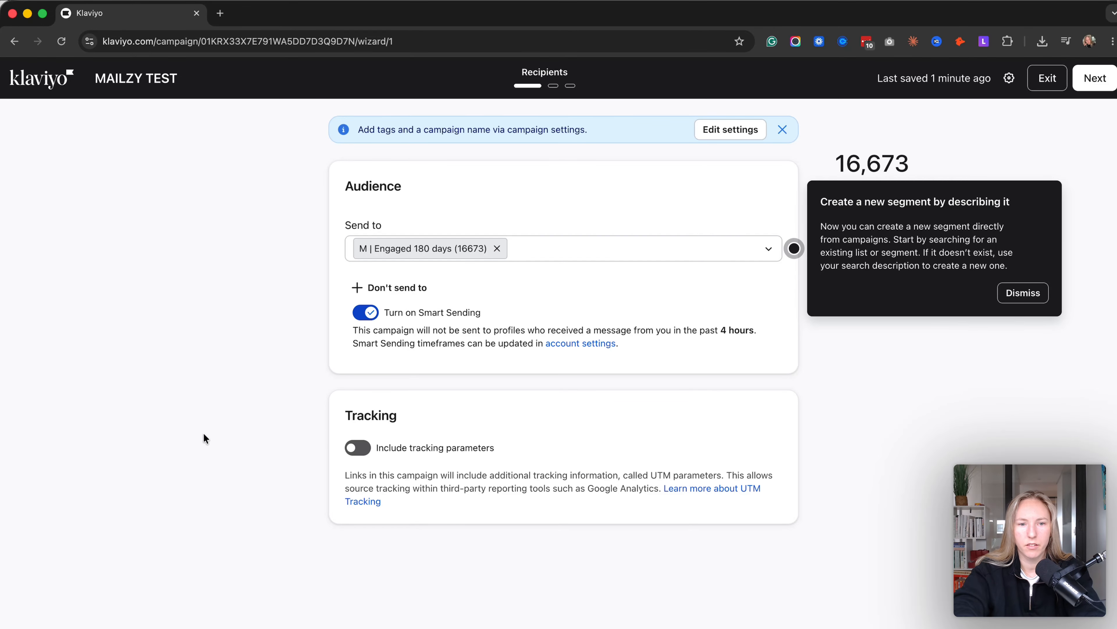
click(365, 312)
click(1038, 295)
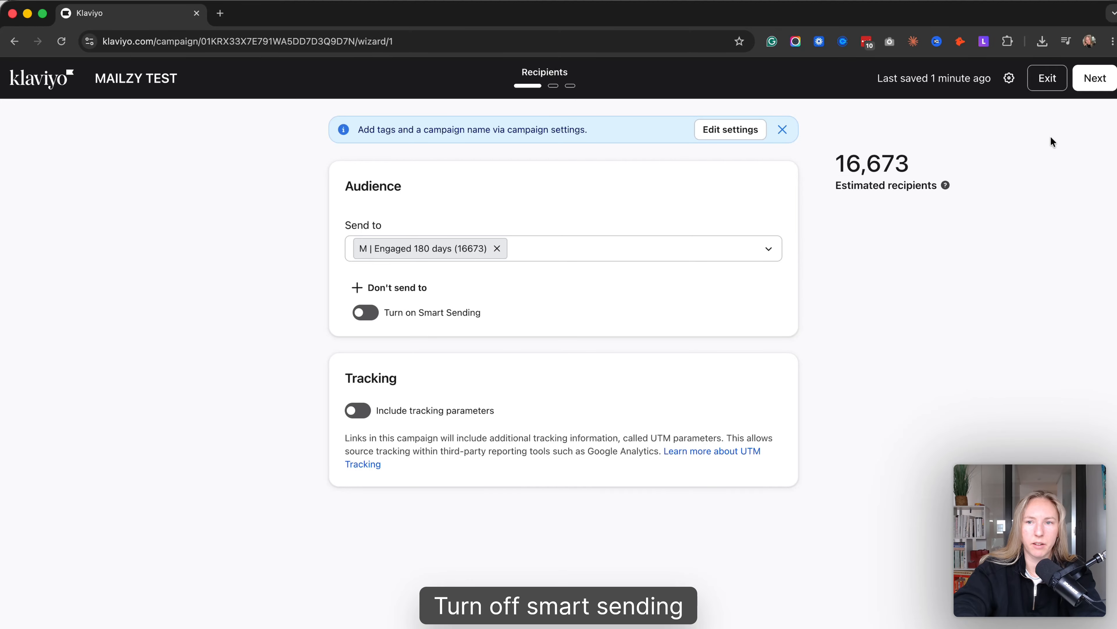
click(1091, 78)
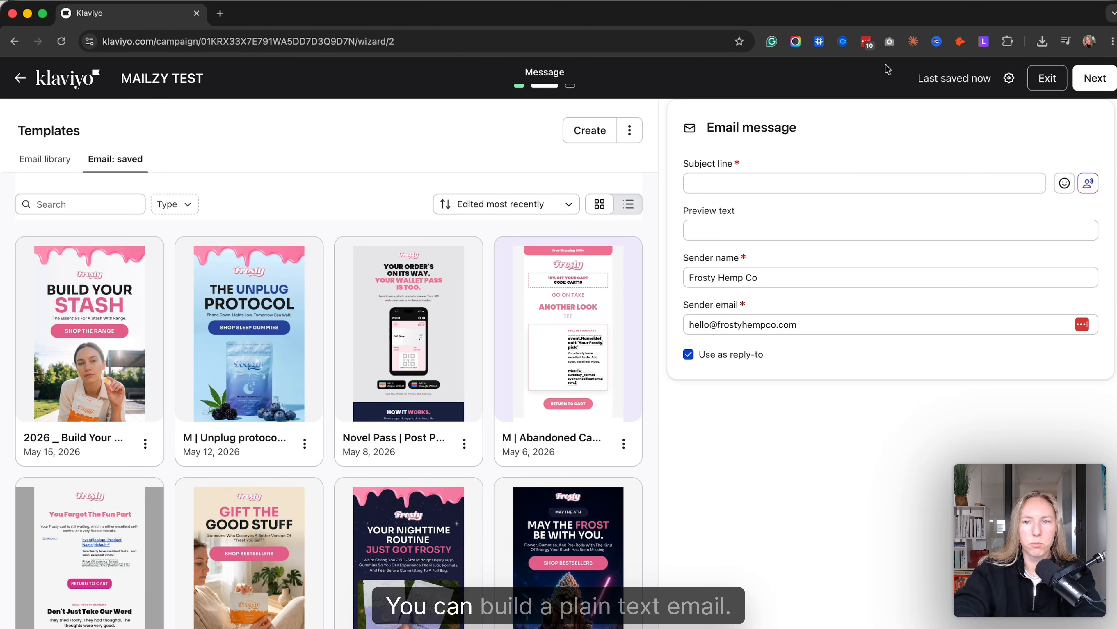
- Switch the campaign email from templates to the text only editor
click(630, 130)
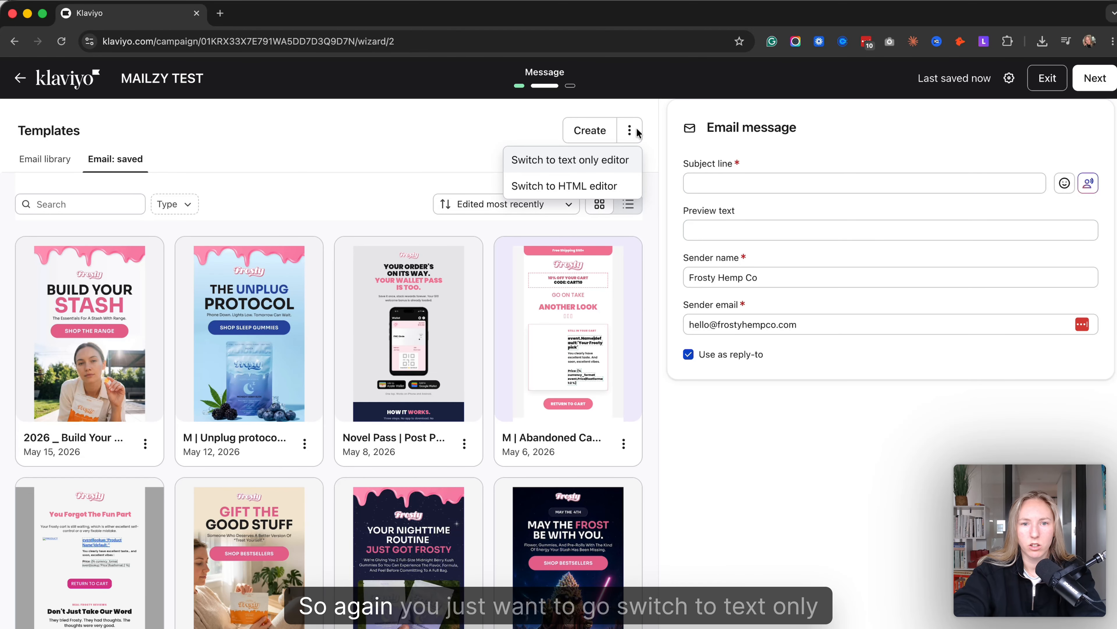
click(601, 169)
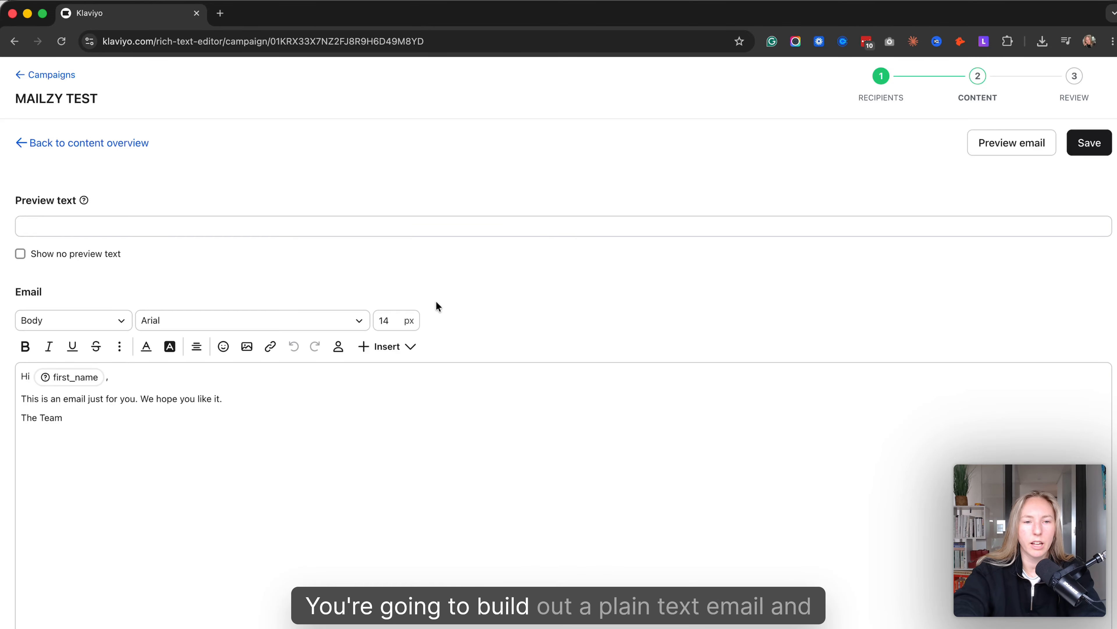
scroll(280, 456, down, 1)
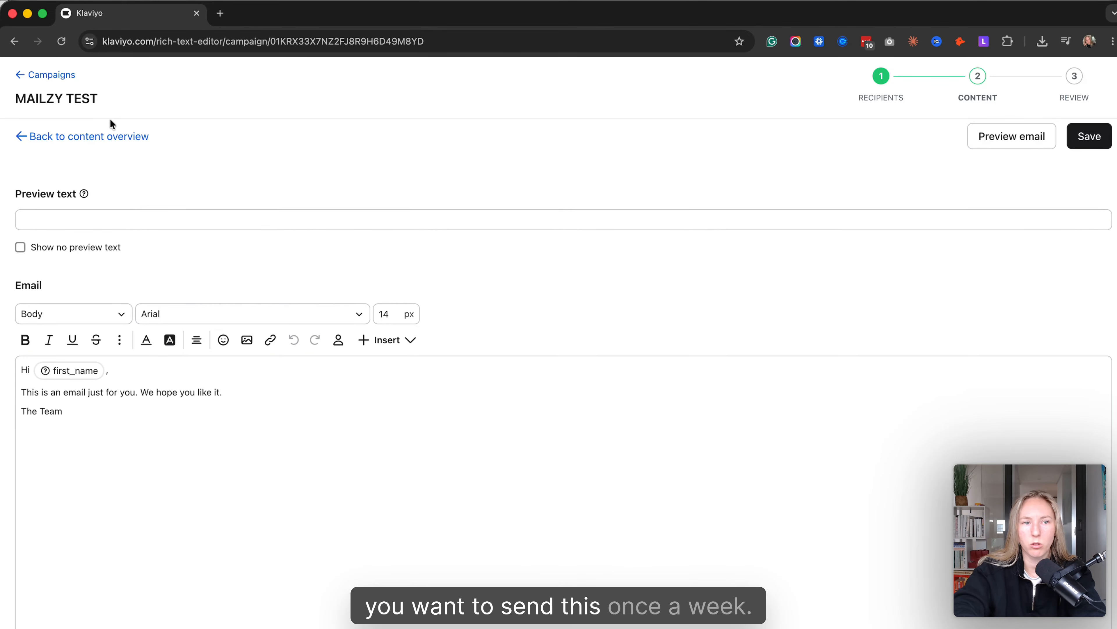
- Leave the email editor for the campaigns overview and review the open rates, click rates and placed orders of sent campaigns
click(62, 74)
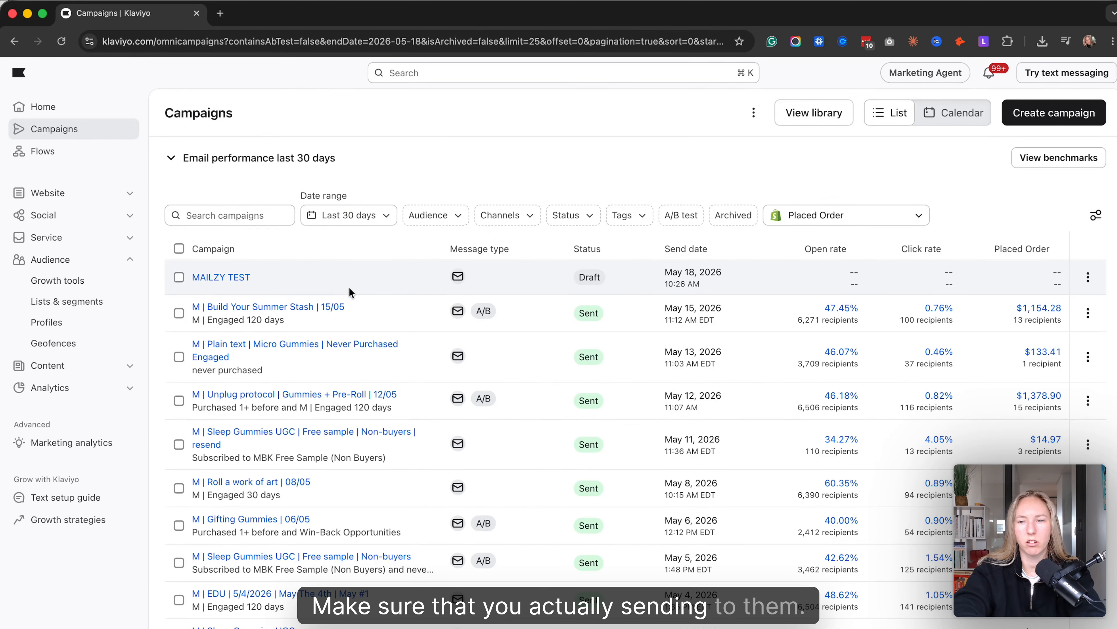
scroll(606, 387, down, 6)
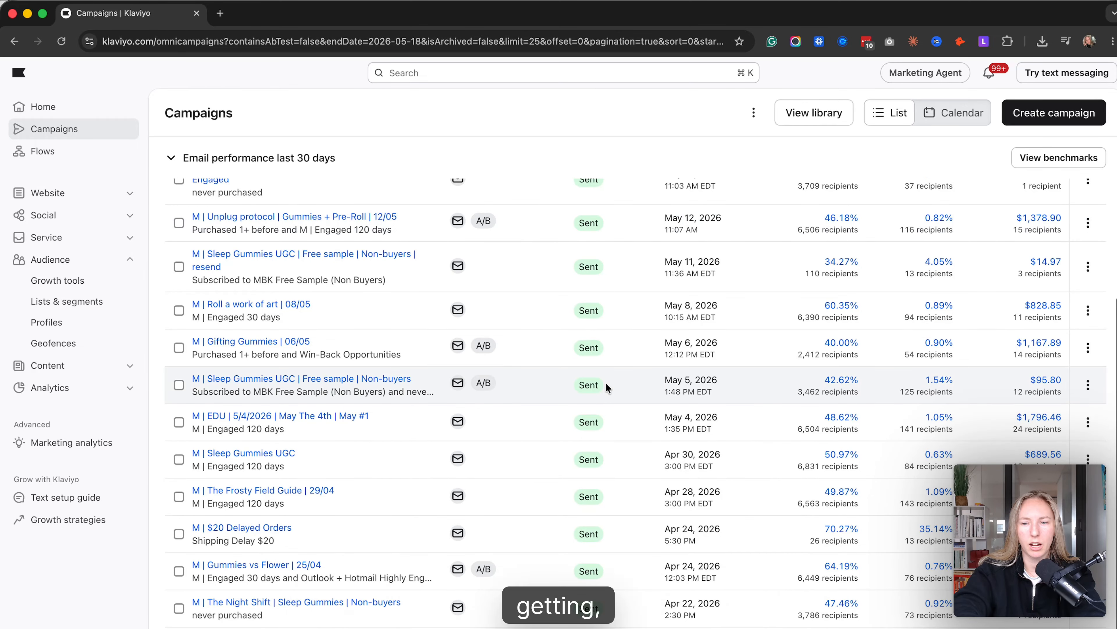
scroll(606, 386, up, 1)
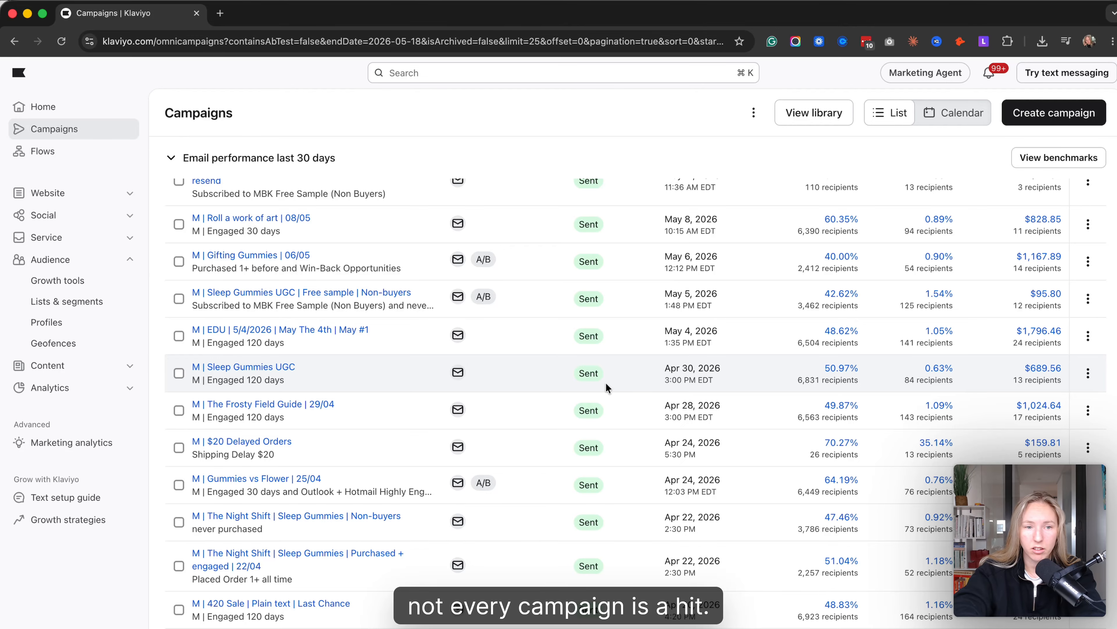
scroll(606, 383, up, 6)
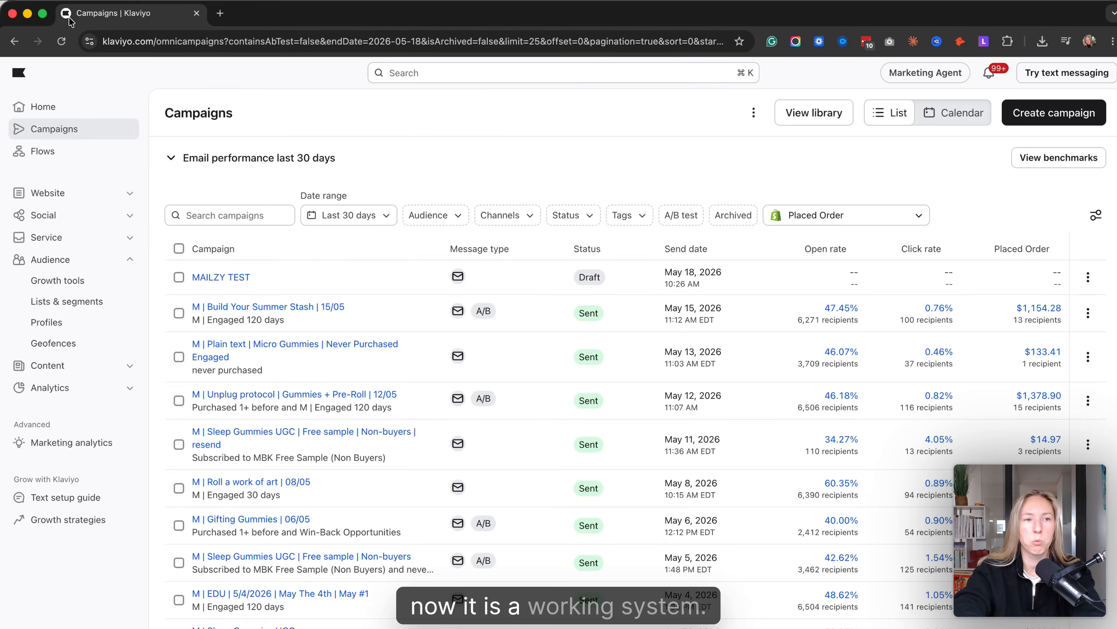
- Switch to the whiteboard presentation and examine the email marketing system overview and its Numbers Breakdown column
click(12, 14)
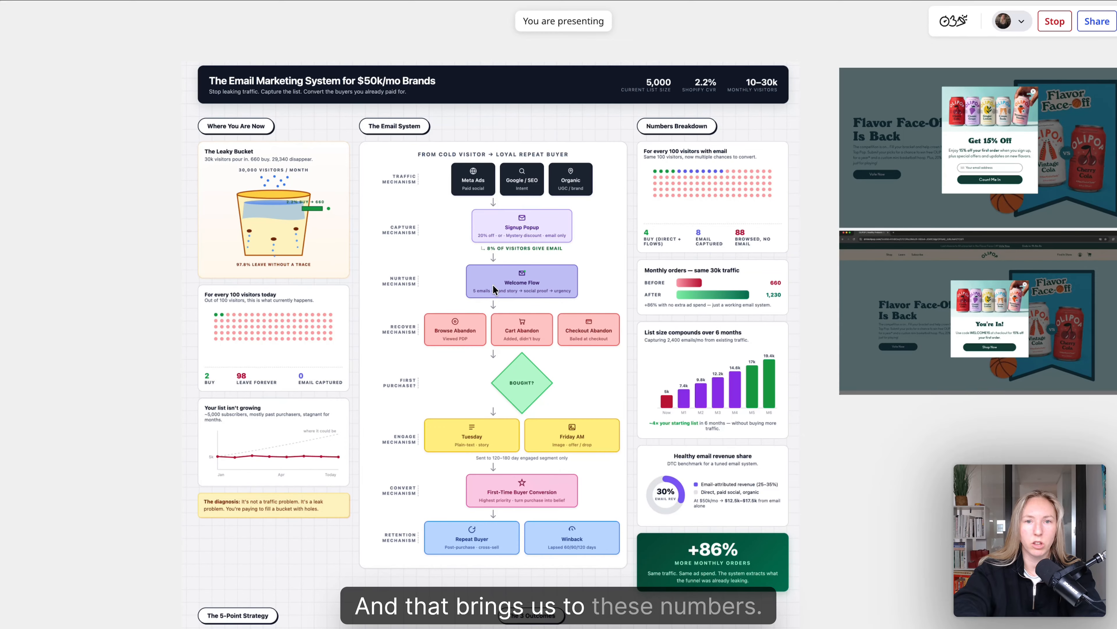
scroll(493, 285, down, 1)
scroll(494, 284, right, 6)
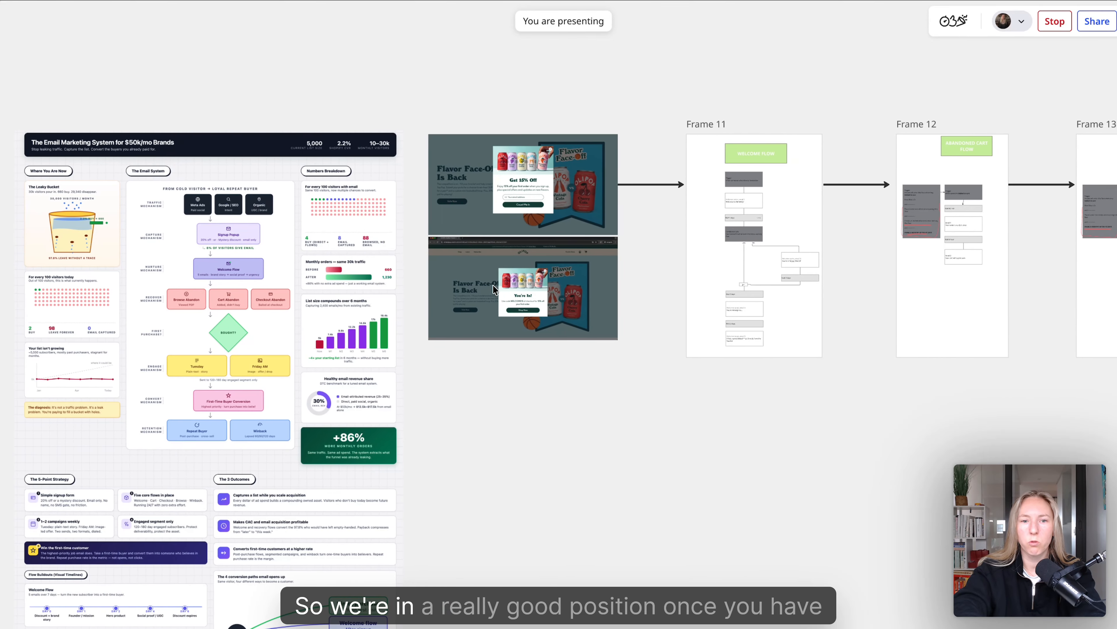
scroll(493, 284, left, 7)
scroll(492, 284, up, 5)
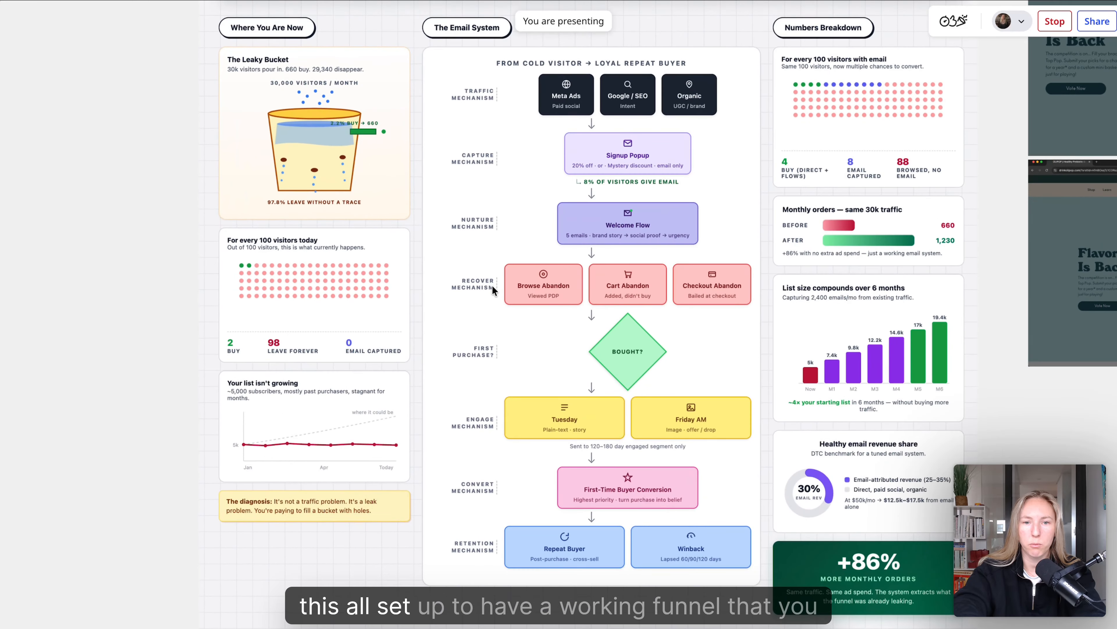
scroll(493, 286, right, 12)
scroll(493, 286, up, 8)
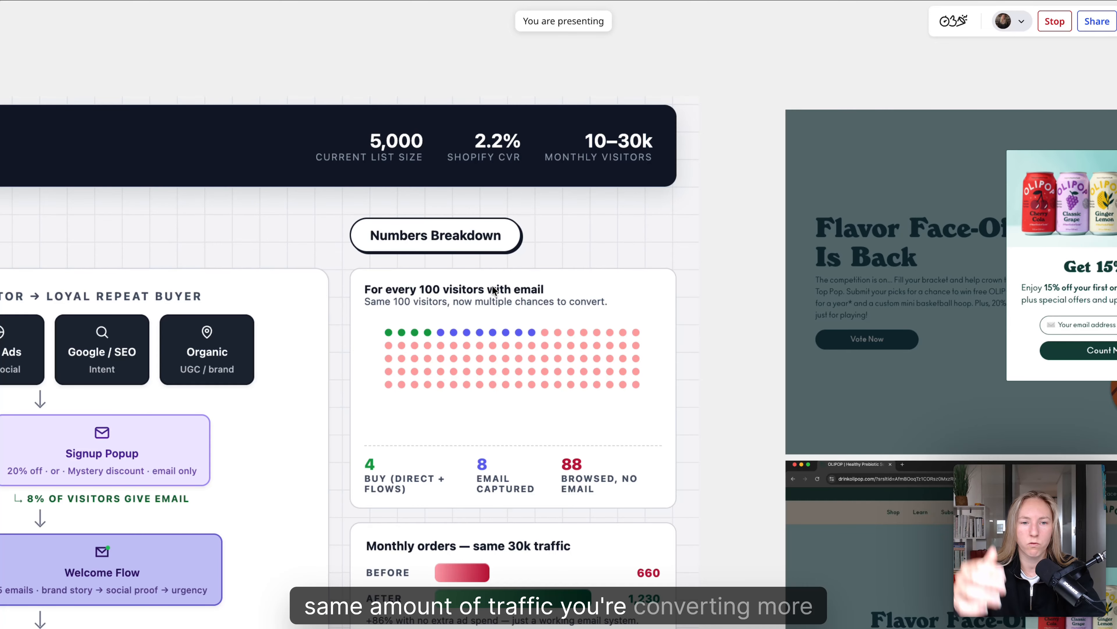
- Examine the whole board with its popup examples and flow frames, and the Leaky Bucket and Email System diagrams up close
scroll(493, 286, down, 6)
scroll(492, 286, right, 8)
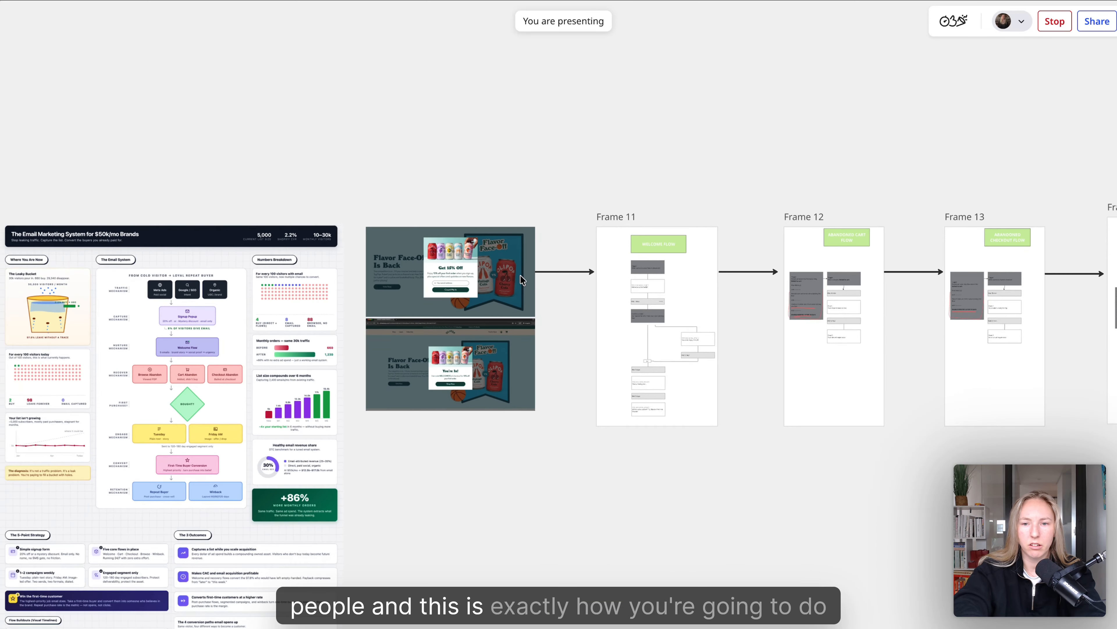
scroll(520, 275, down, 4)
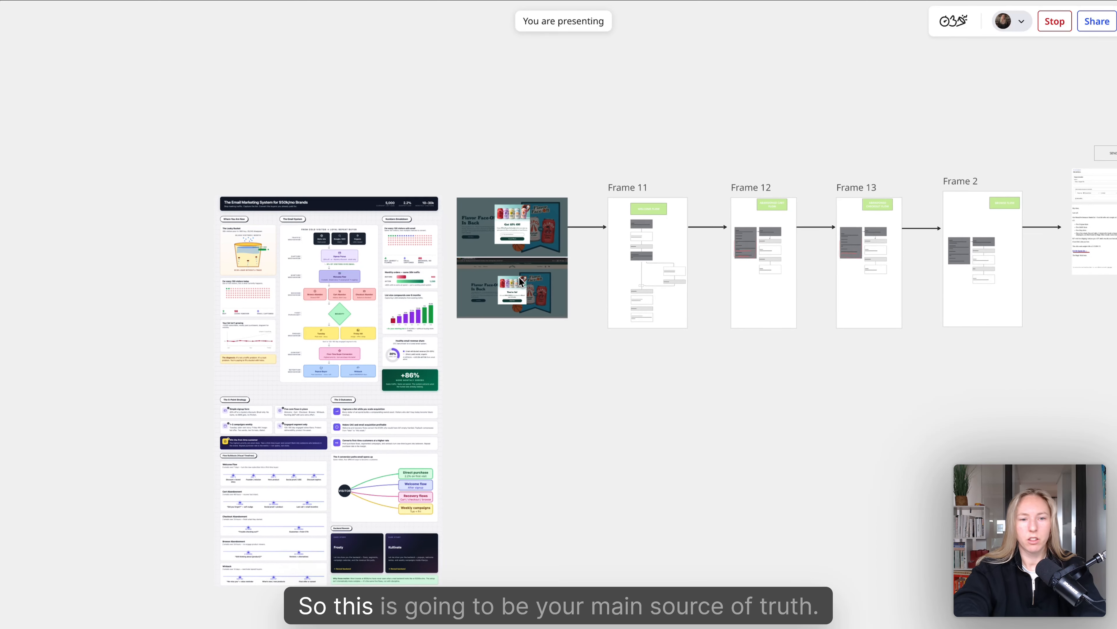
scroll(520, 280, down, 1)
scroll(520, 280, right, 1)
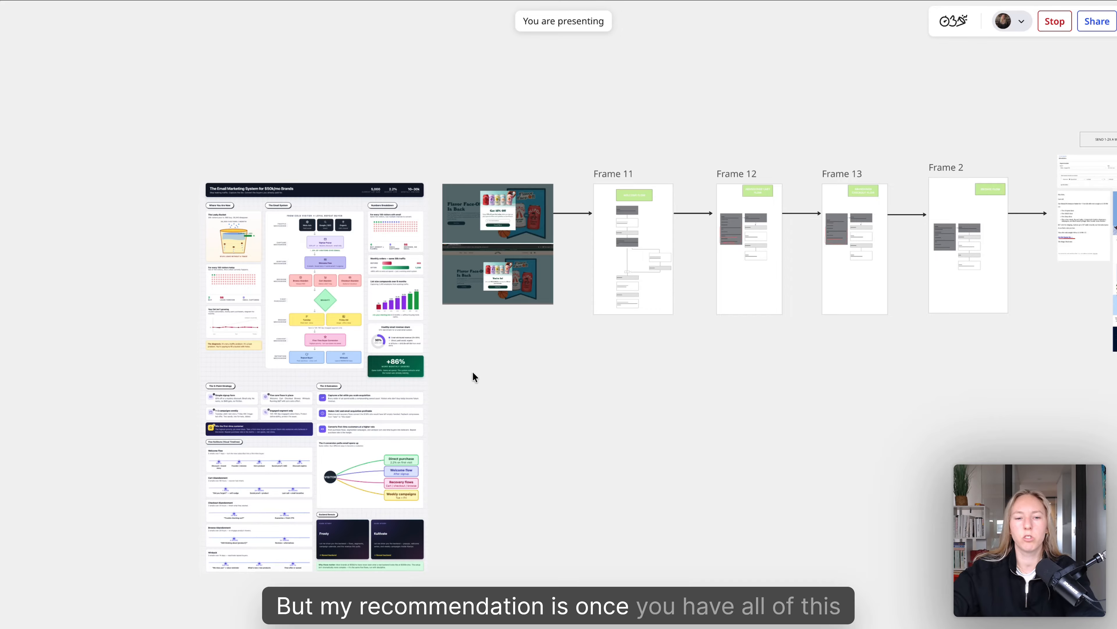
scroll(299, 252, up, 10)
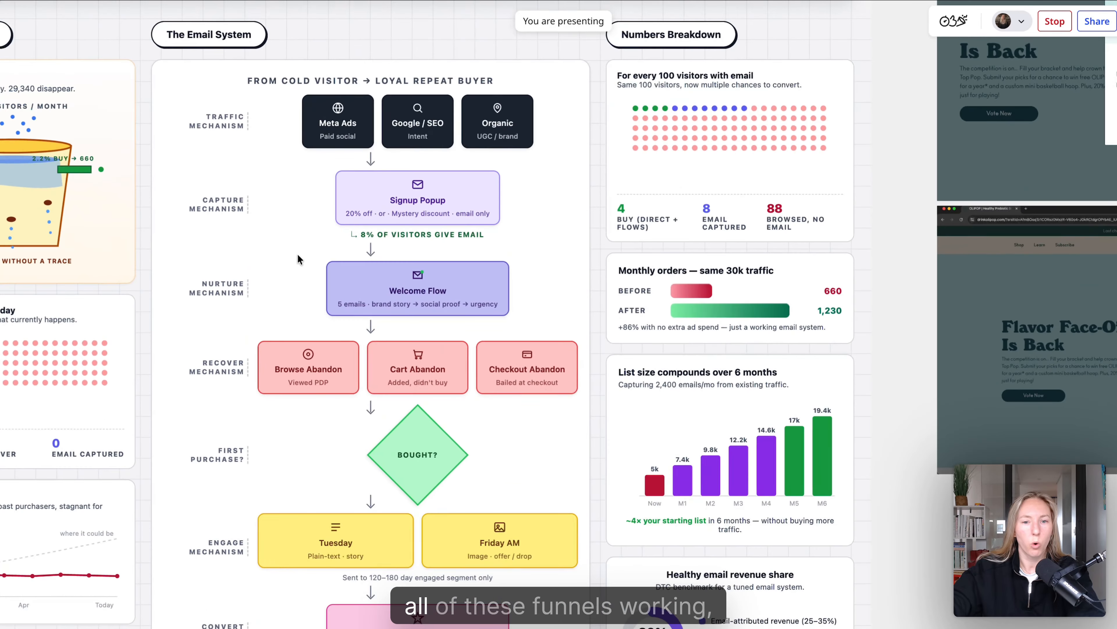
scroll(297, 253, left, 5)
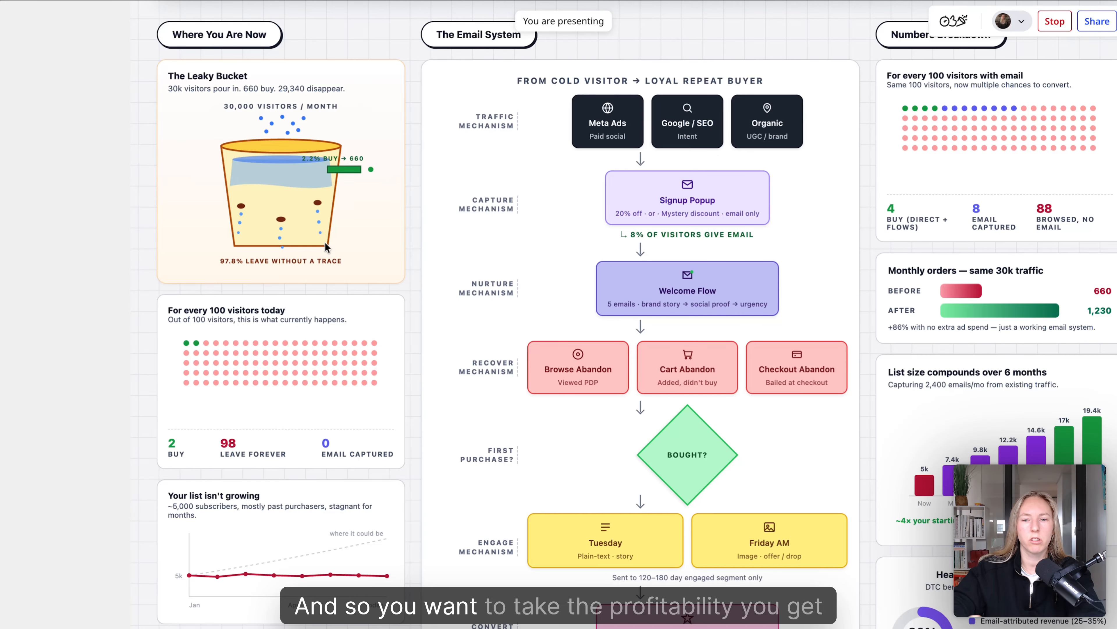
scroll(326, 245, down, 5)
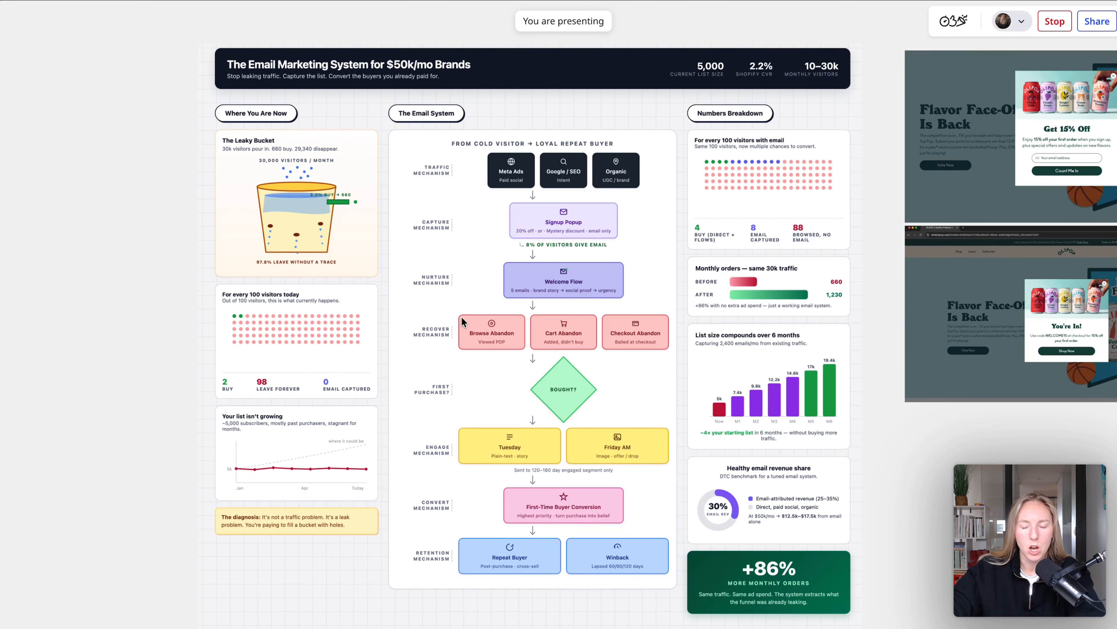
scroll(462, 321, up, 3)
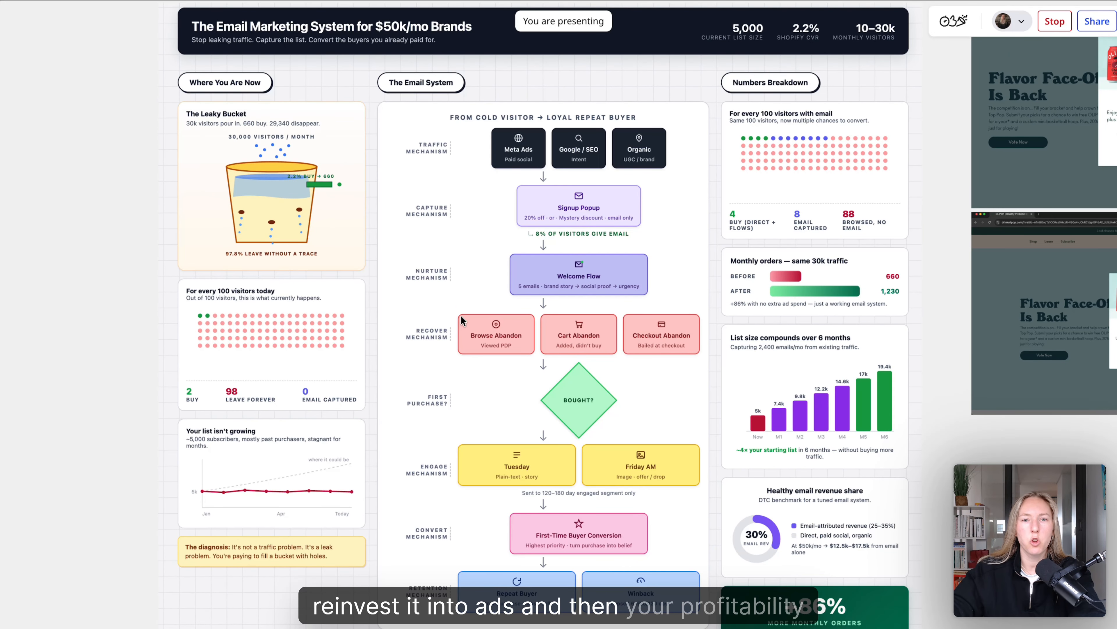